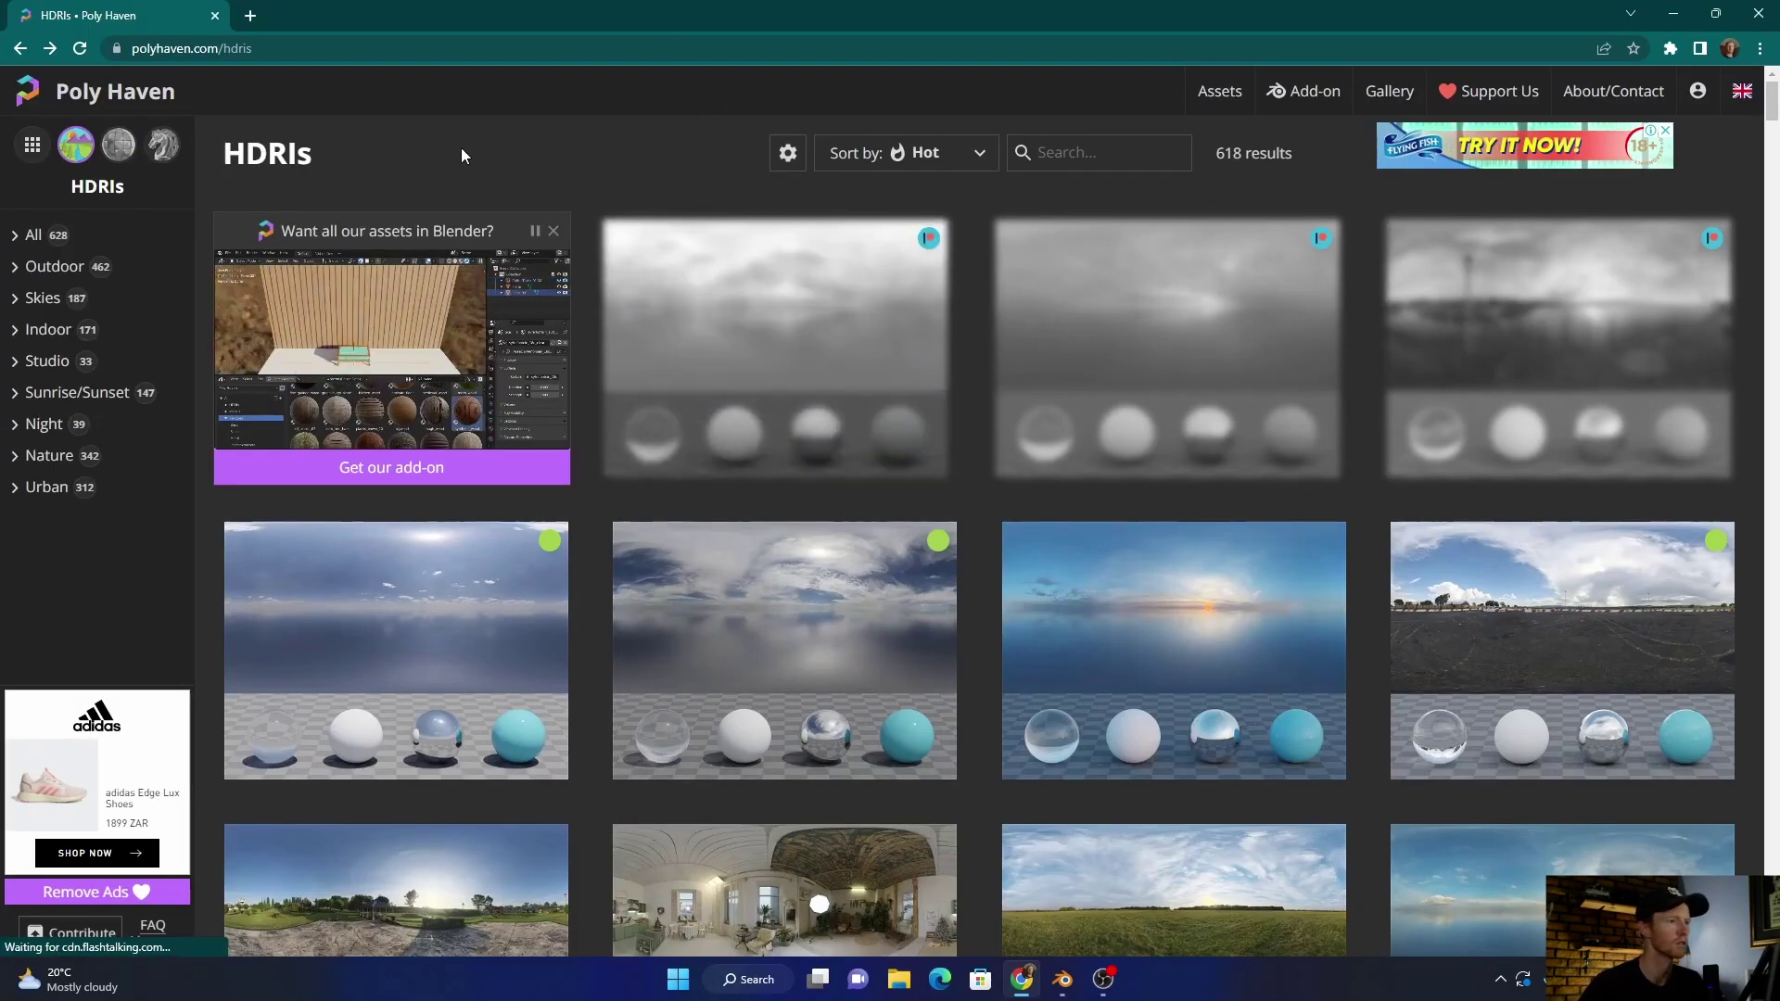
# Step: Go from the Poly Haven home page to the HDRI library
pyautogui.click(121, 96)
pyautogui.scroll(-5, 250, 646)
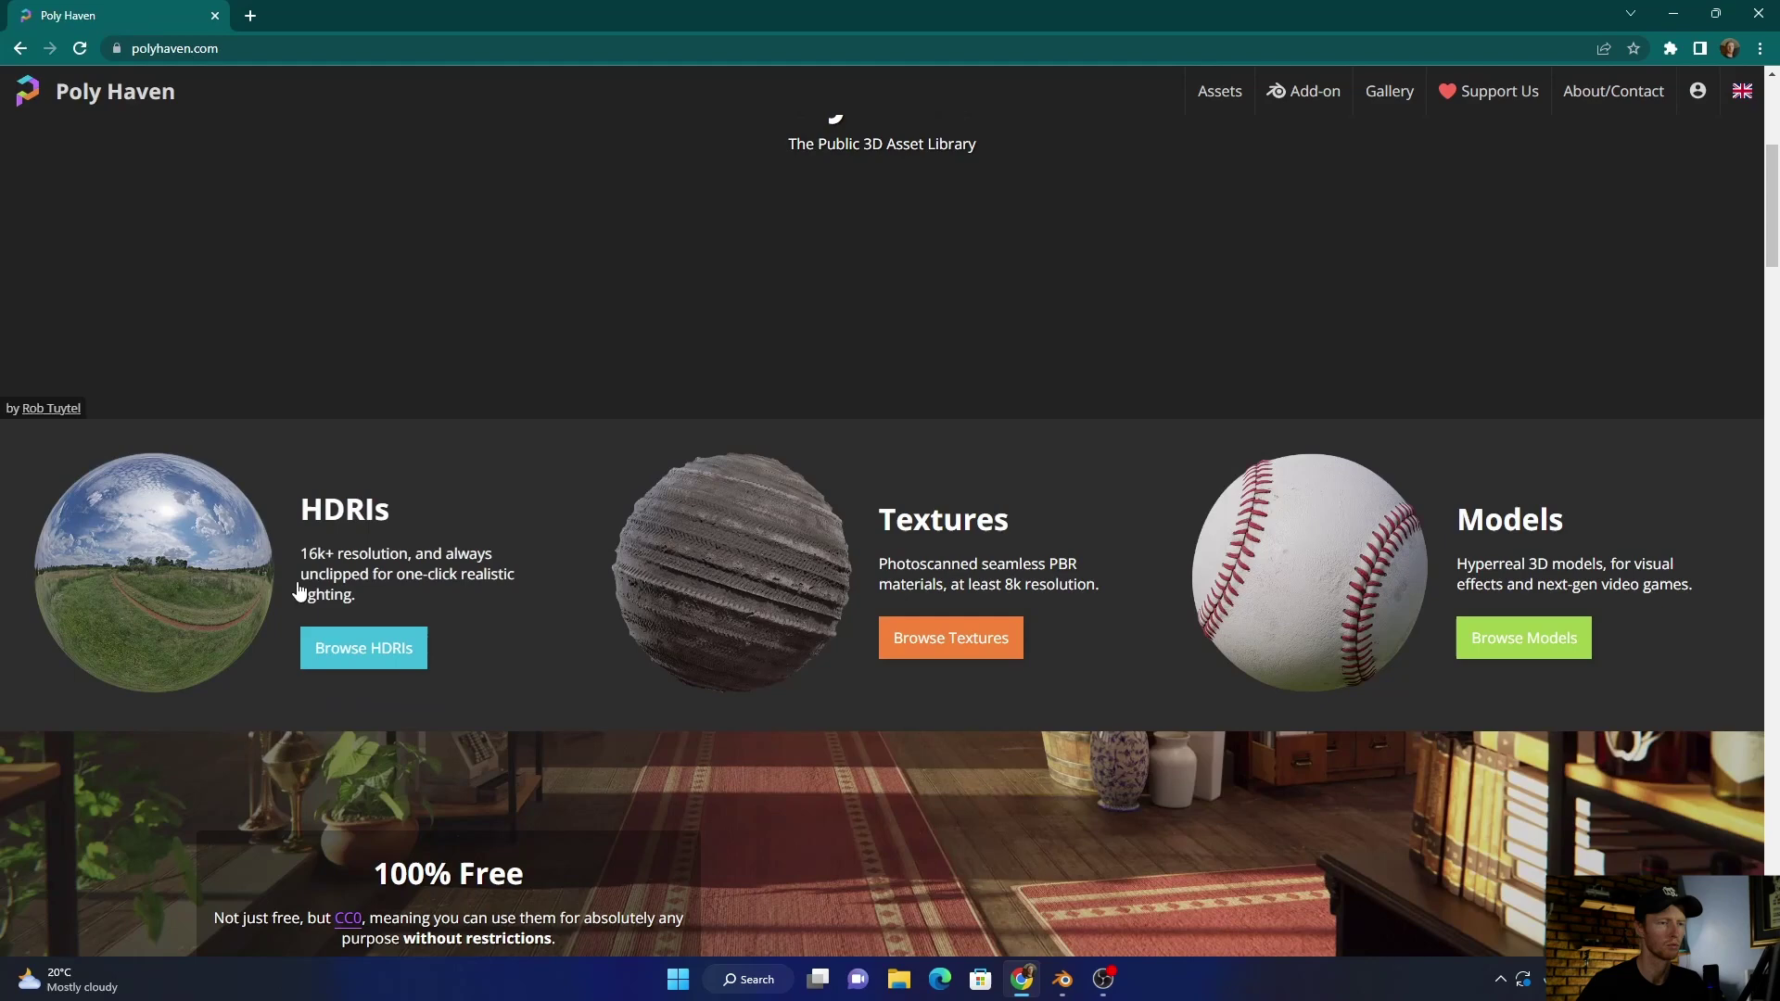
pyautogui.scroll(5, 649, 275)
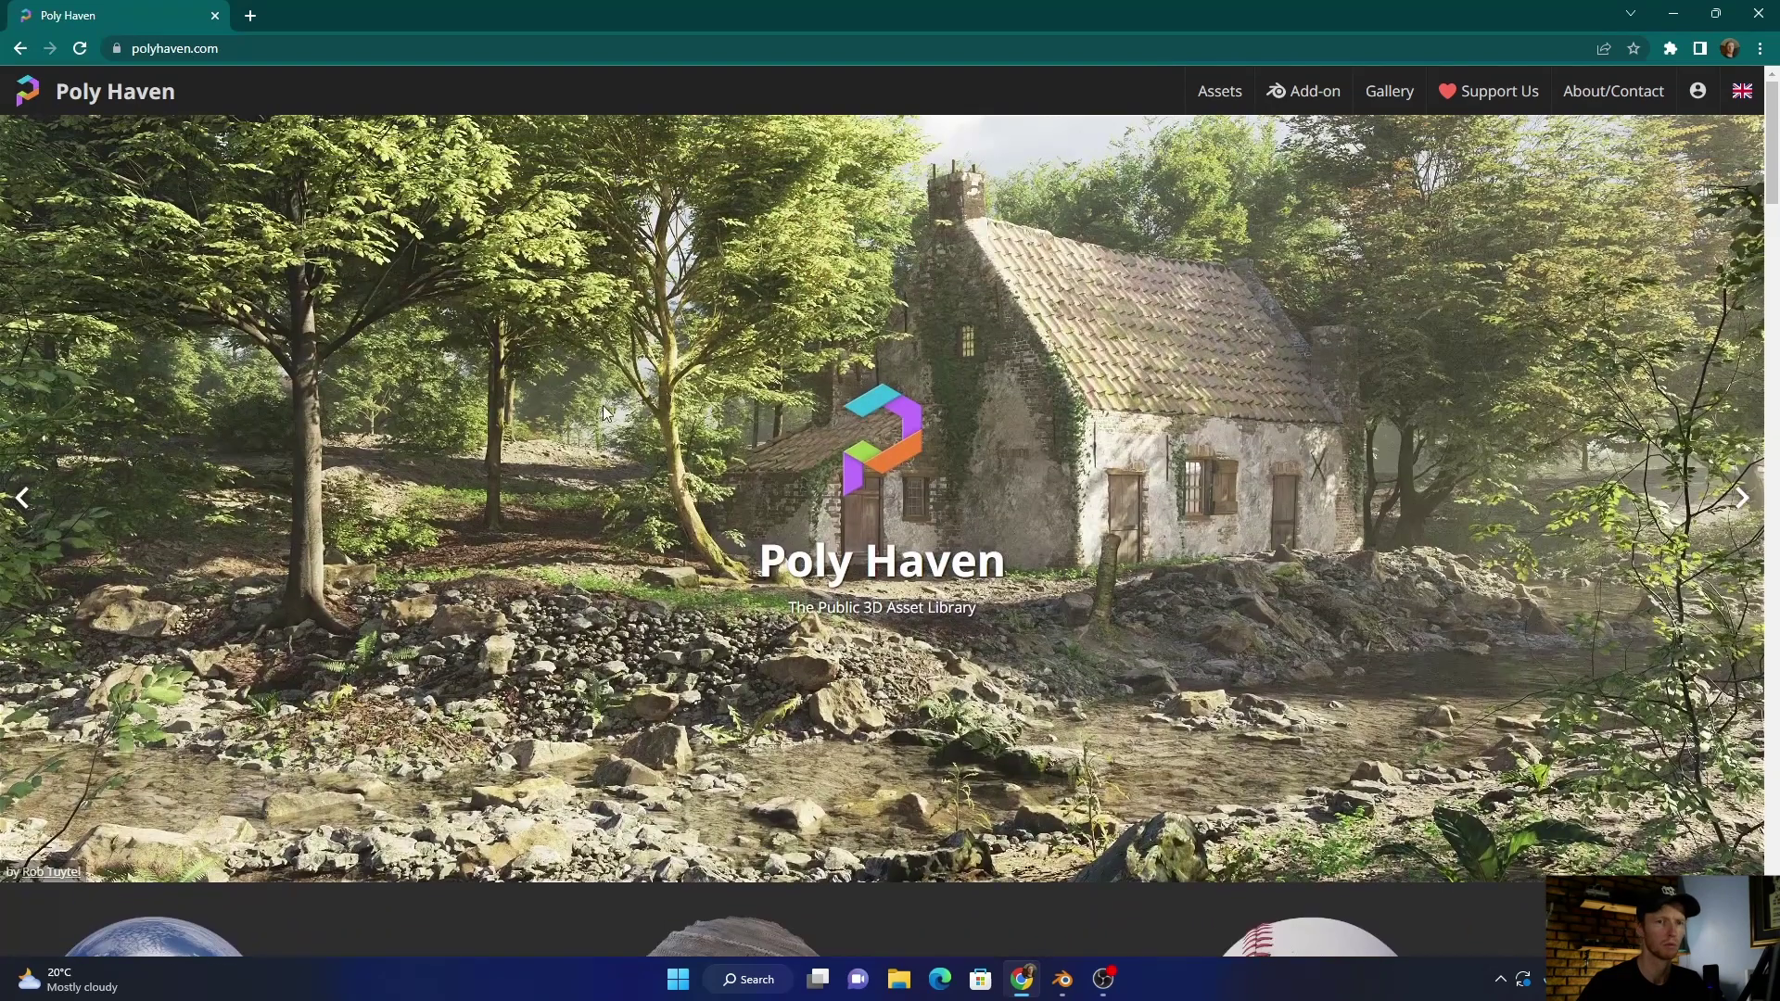
pyautogui.scroll(-5, 469, 412)
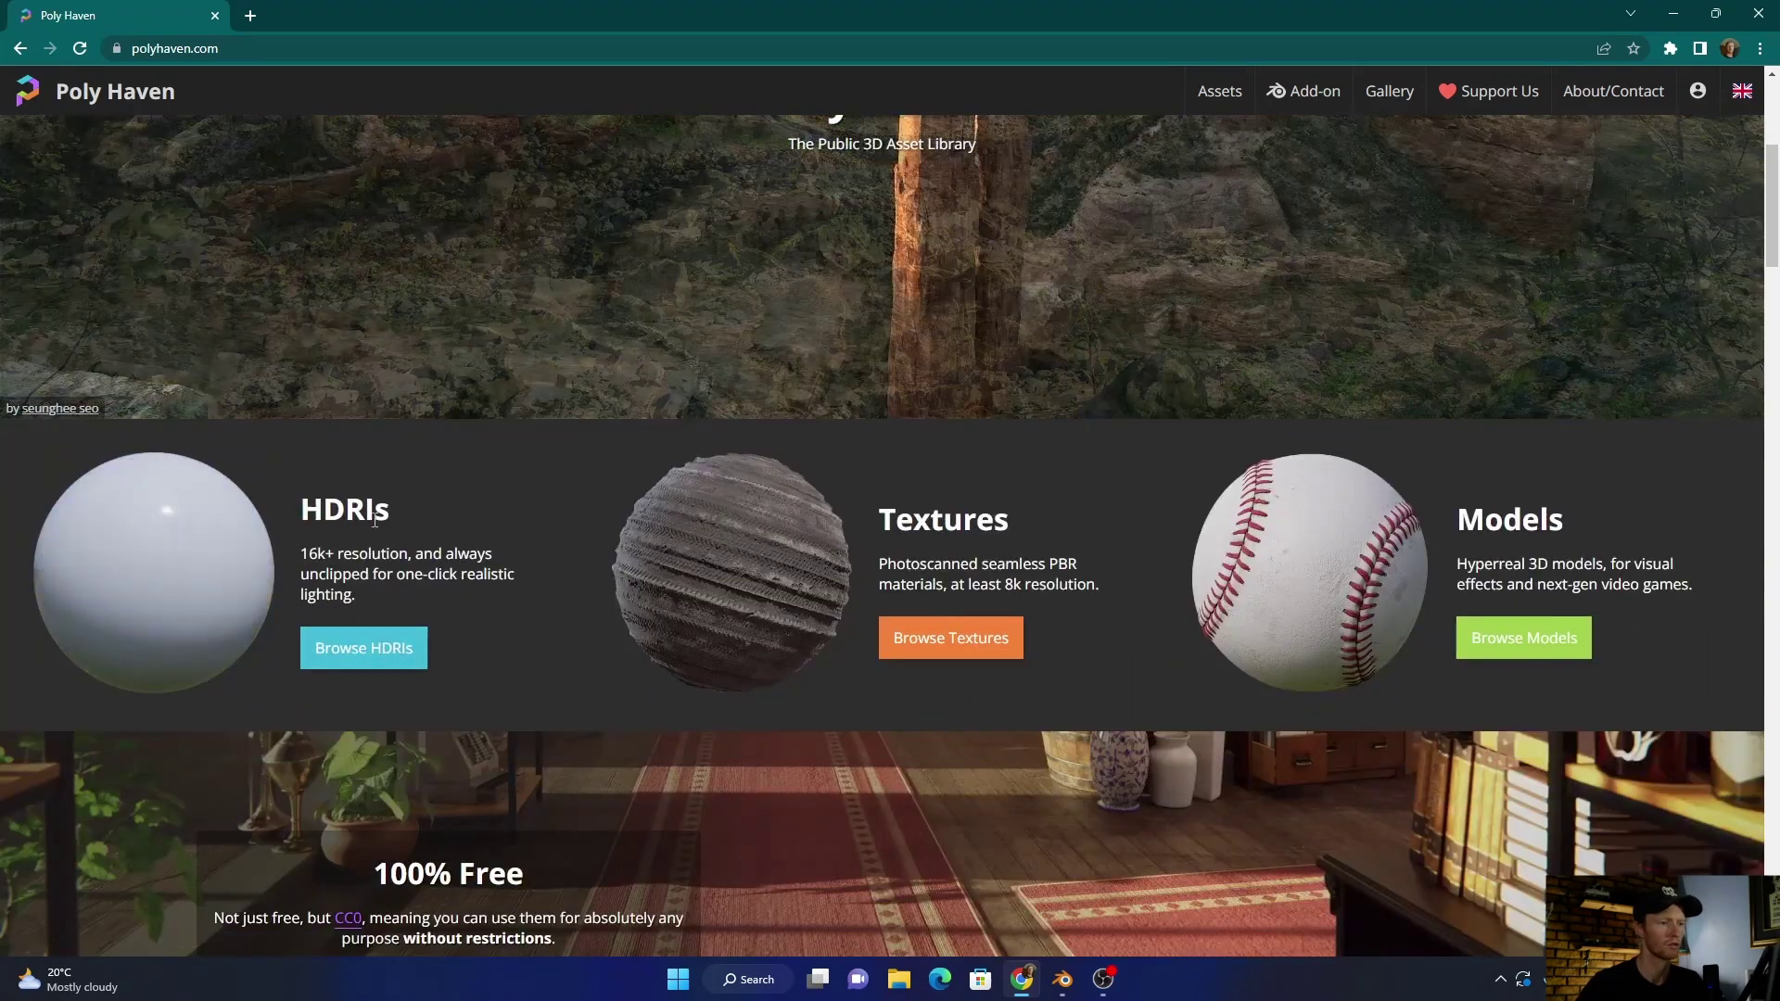
pyautogui.click(364, 646)
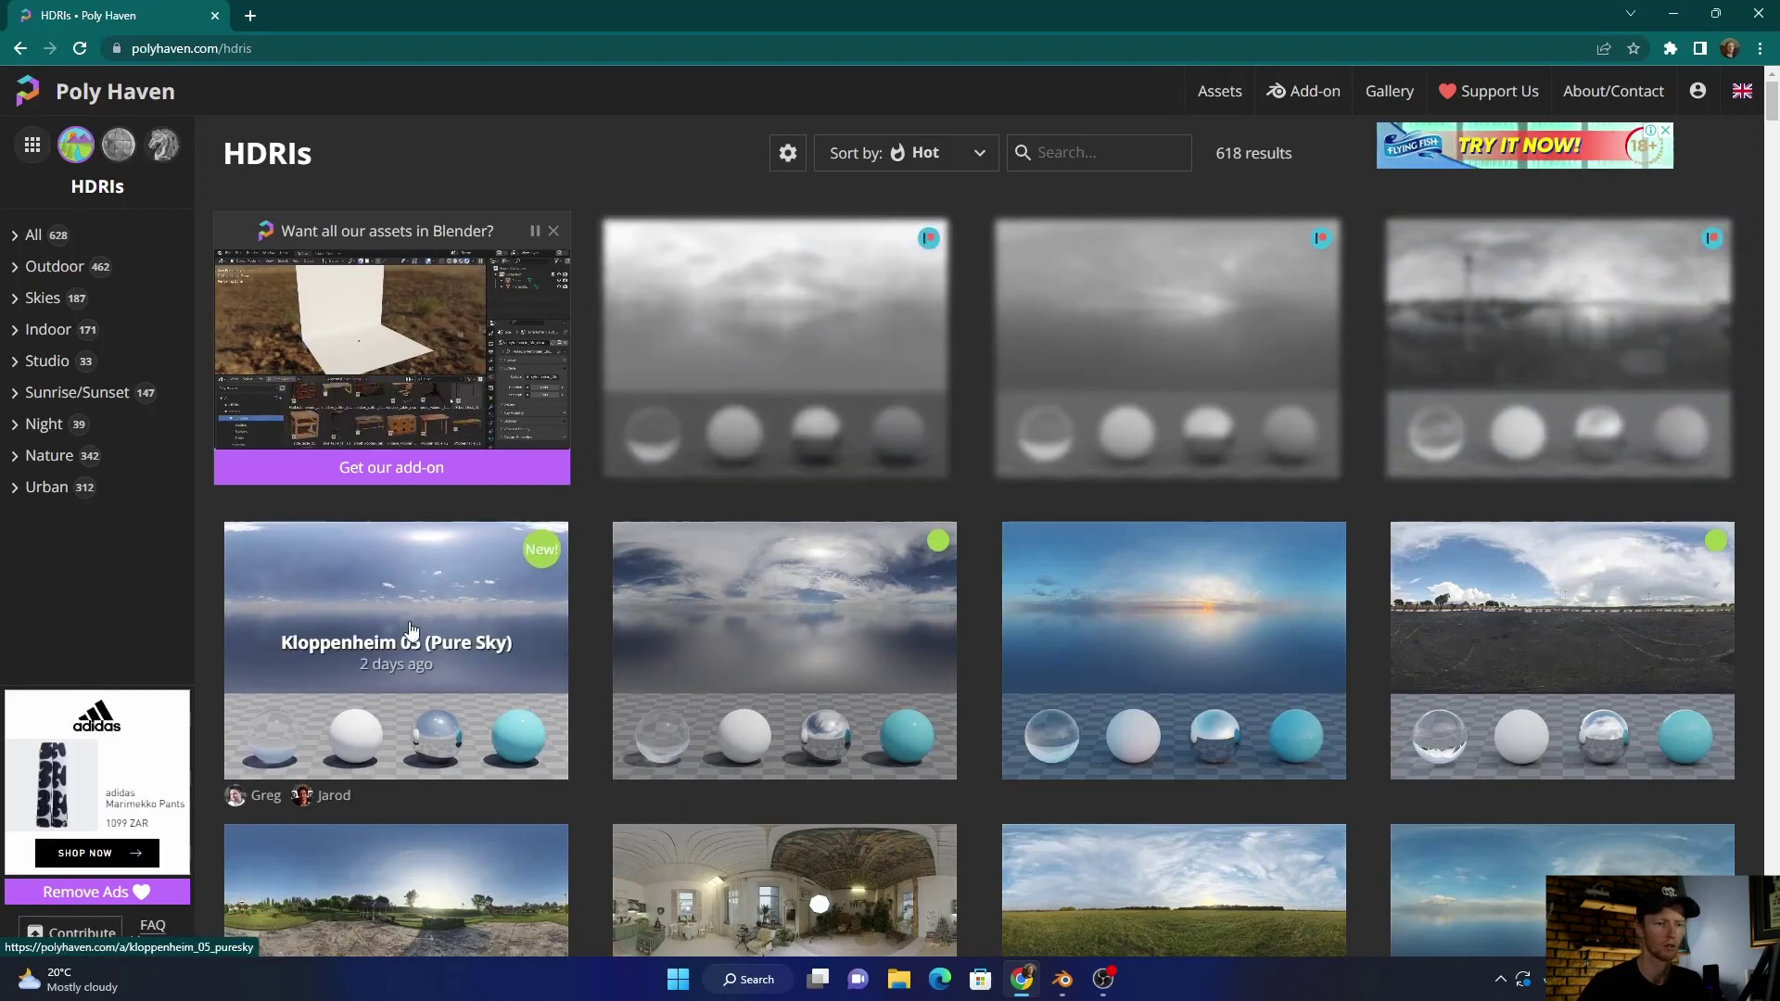
pyautogui.scroll(-6, 854, 636)
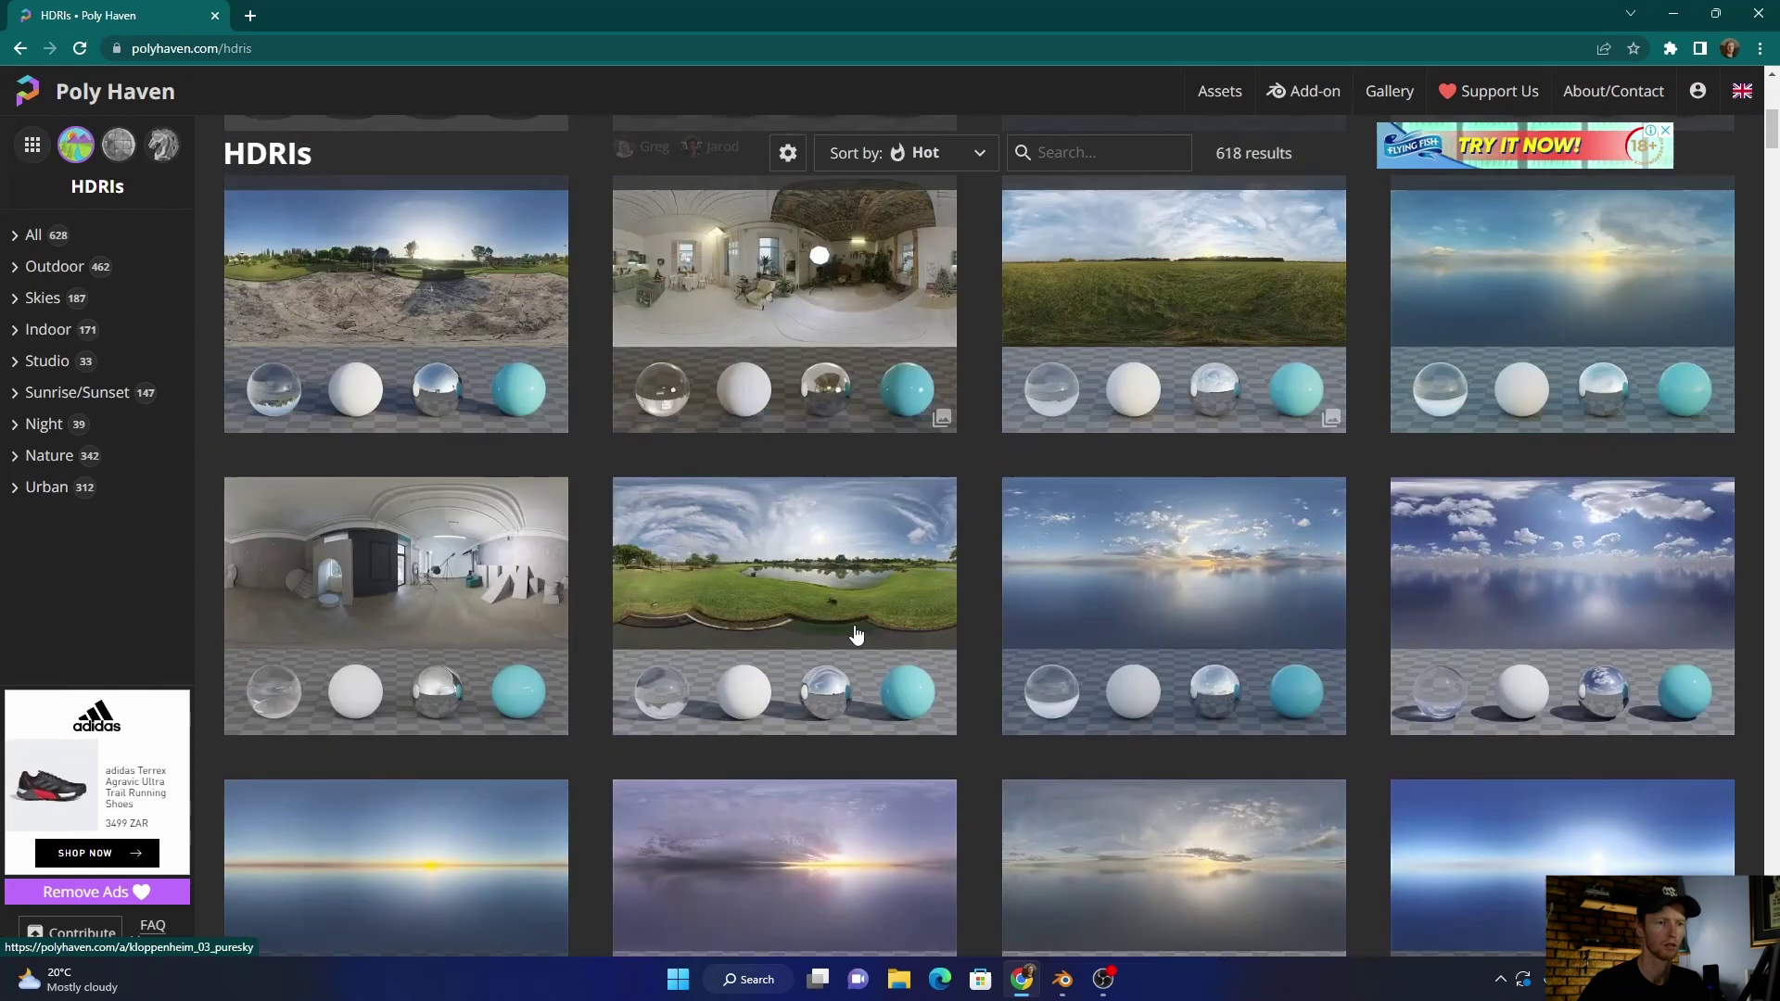
pyautogui.scroll(5, 856, 635)
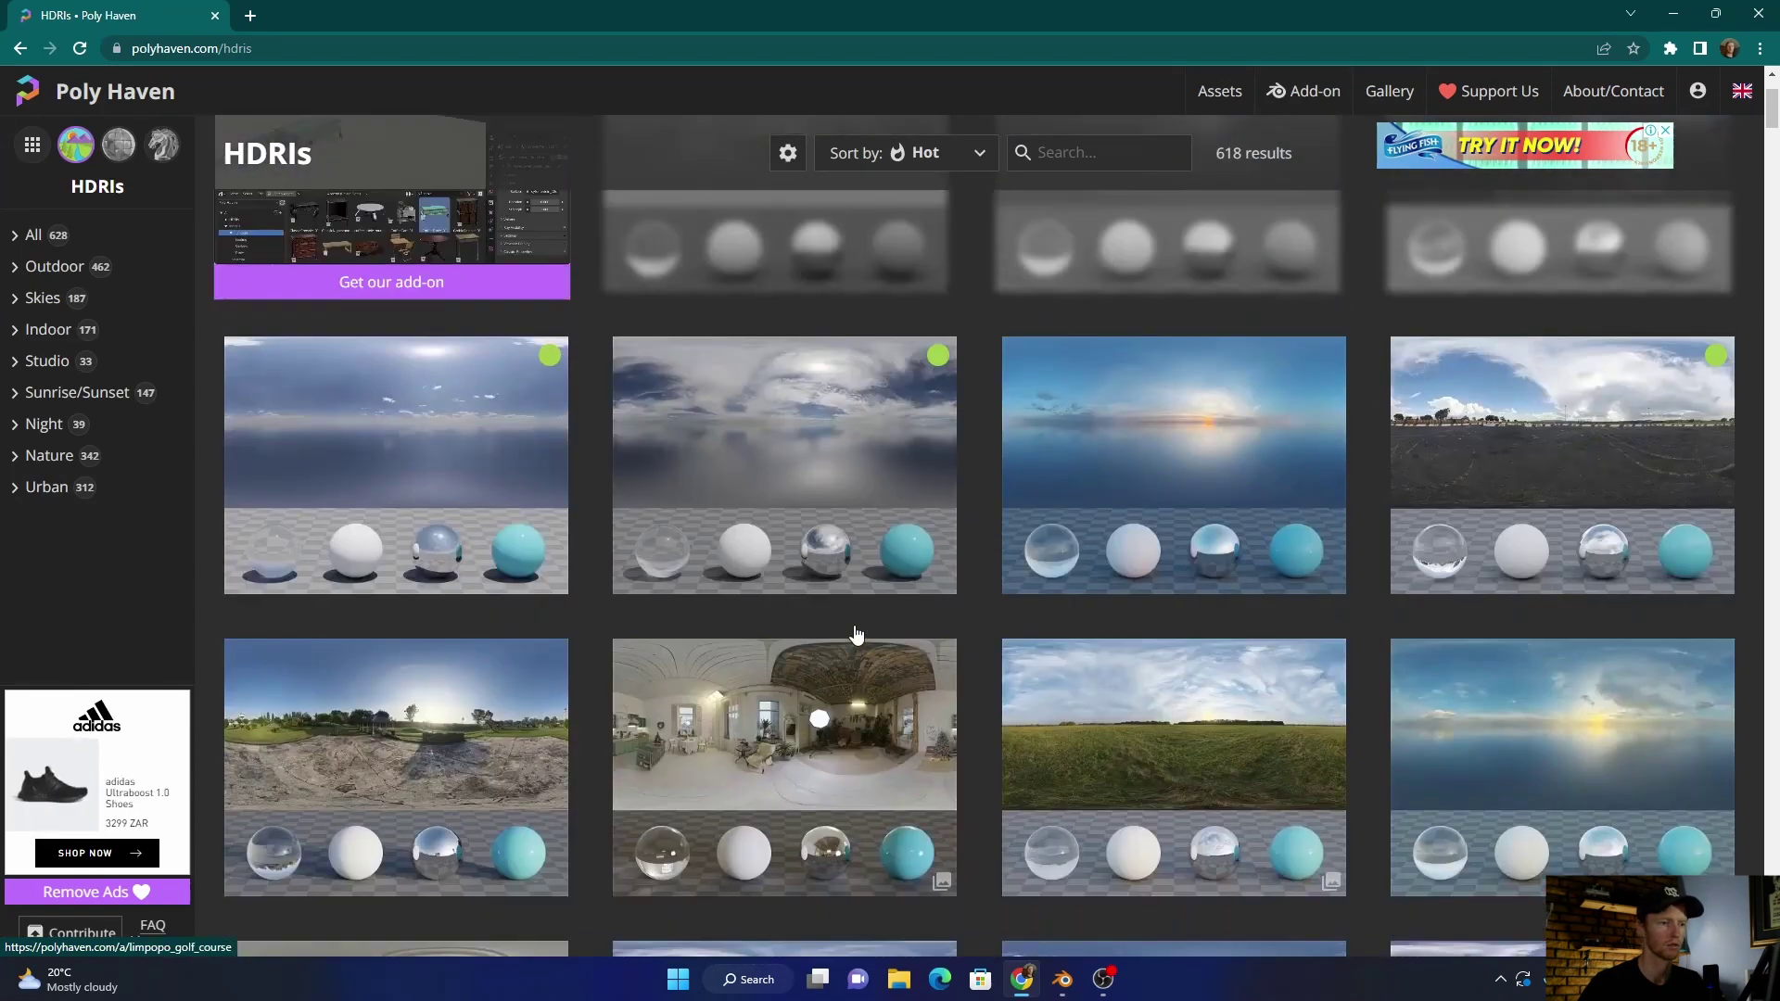
# Step: Download Kloppenheim 03 (Pure Sky) as a 1K EXR and return to Blender
pyautogui.click(788, 426)
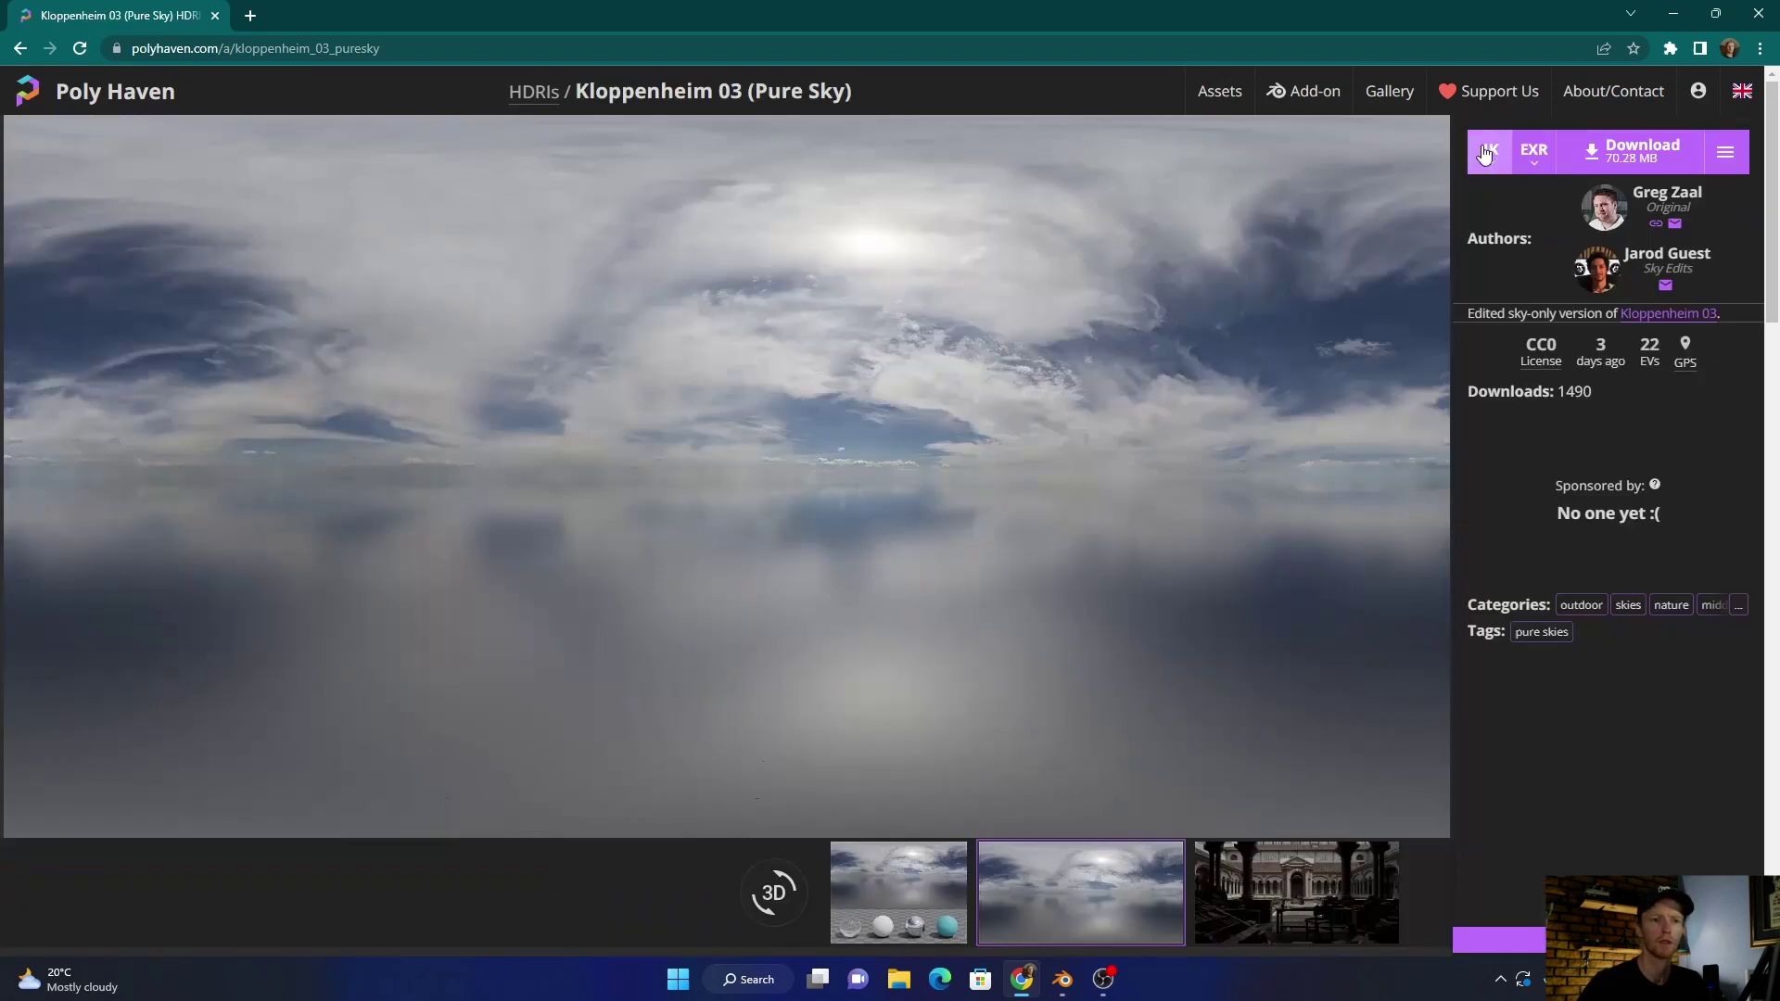
pyautogui.click(1486, 153)
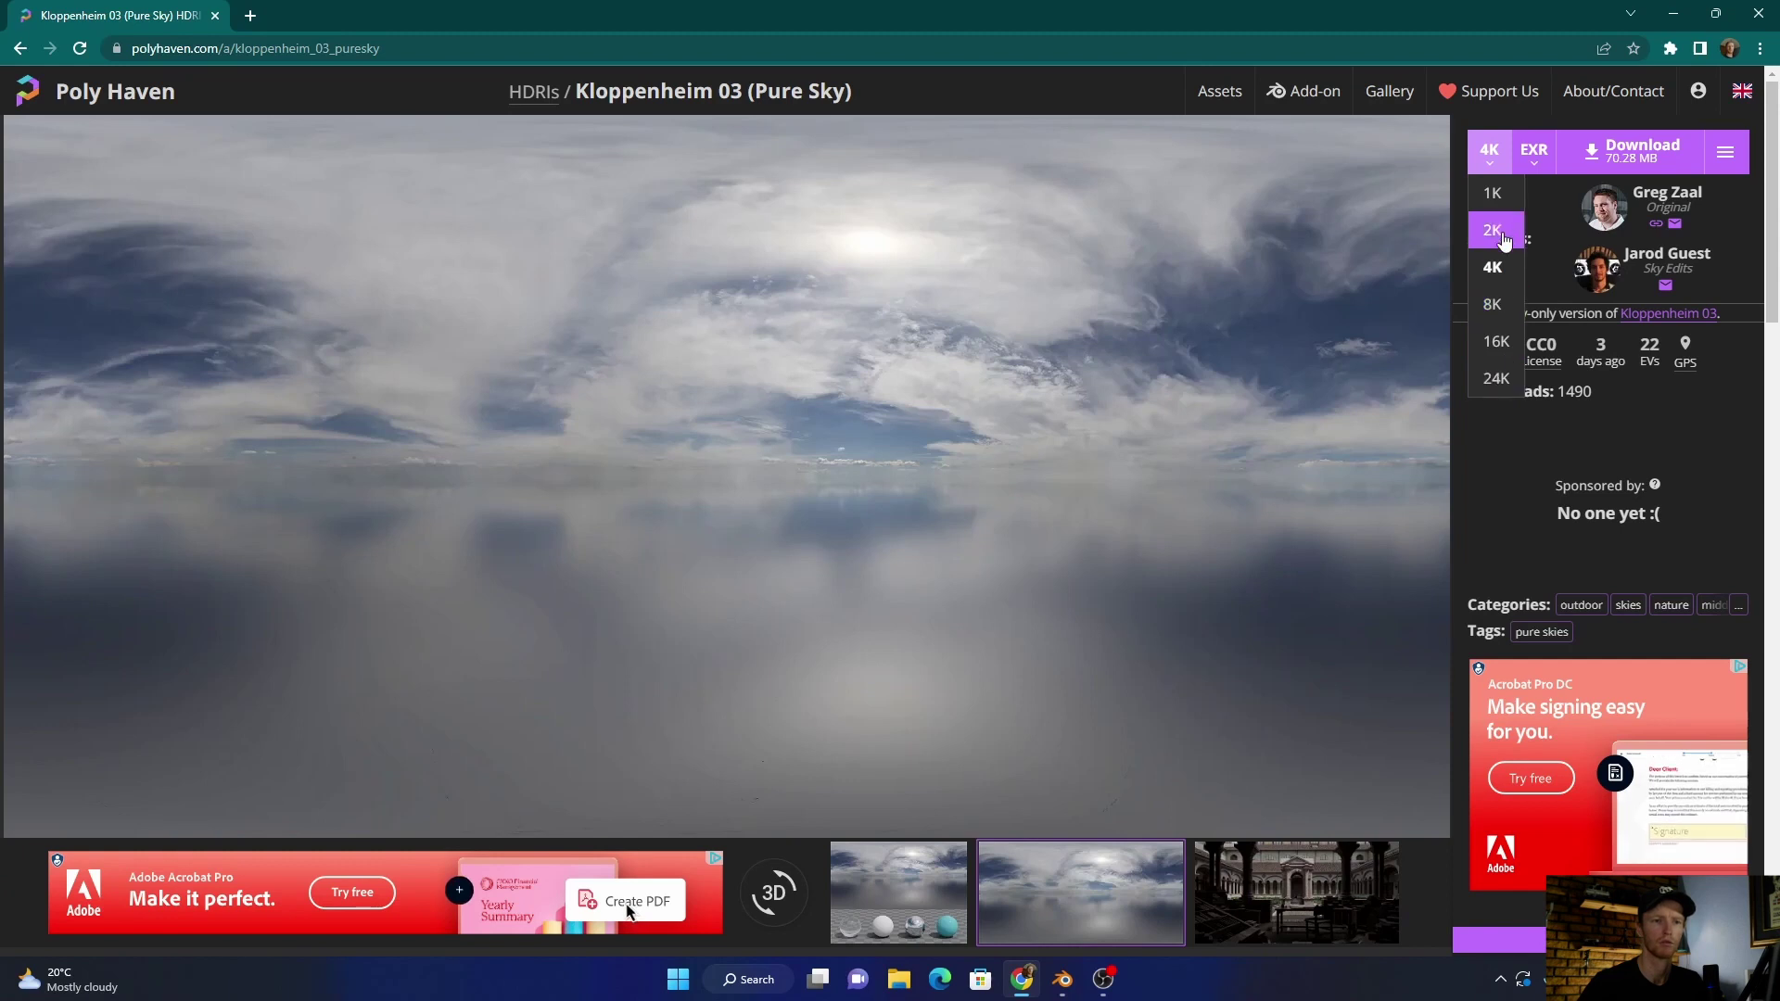
pyautogui.click(1498, 304)
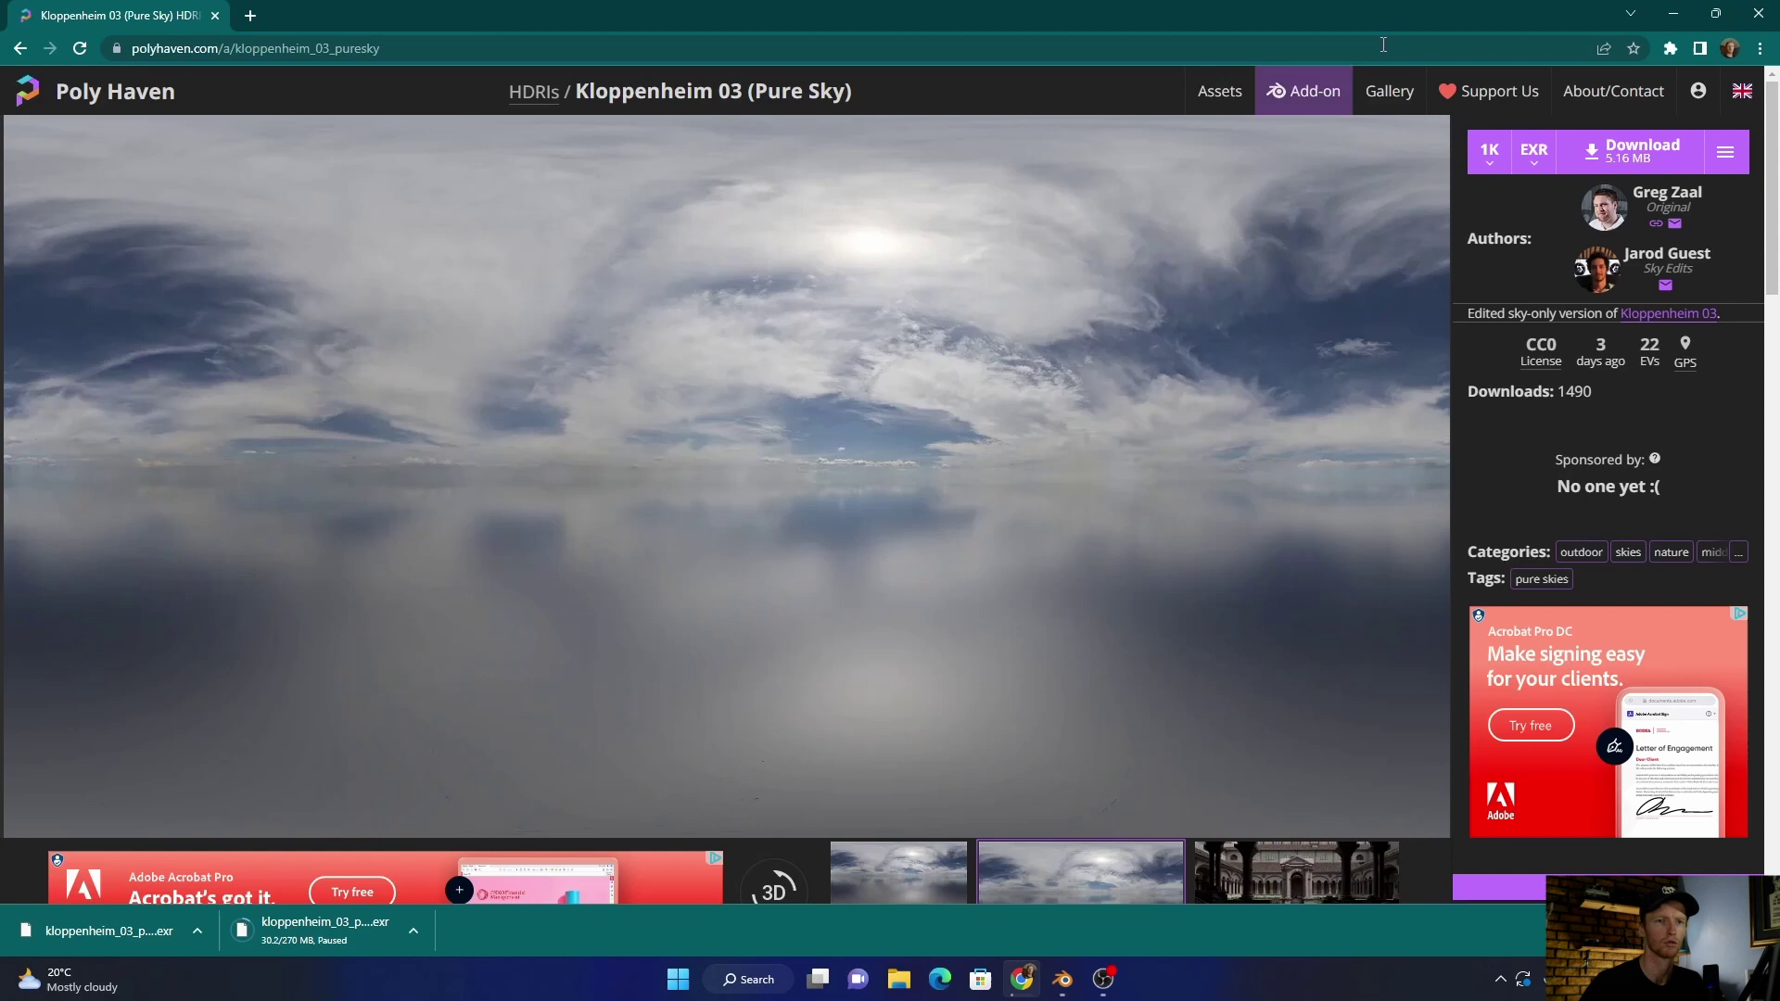
pyautogui.hotkey('alt', 'Tab')
pyautogui.moveTo(324, 635); pyautogui.dragTo(227, 666, button='middle')
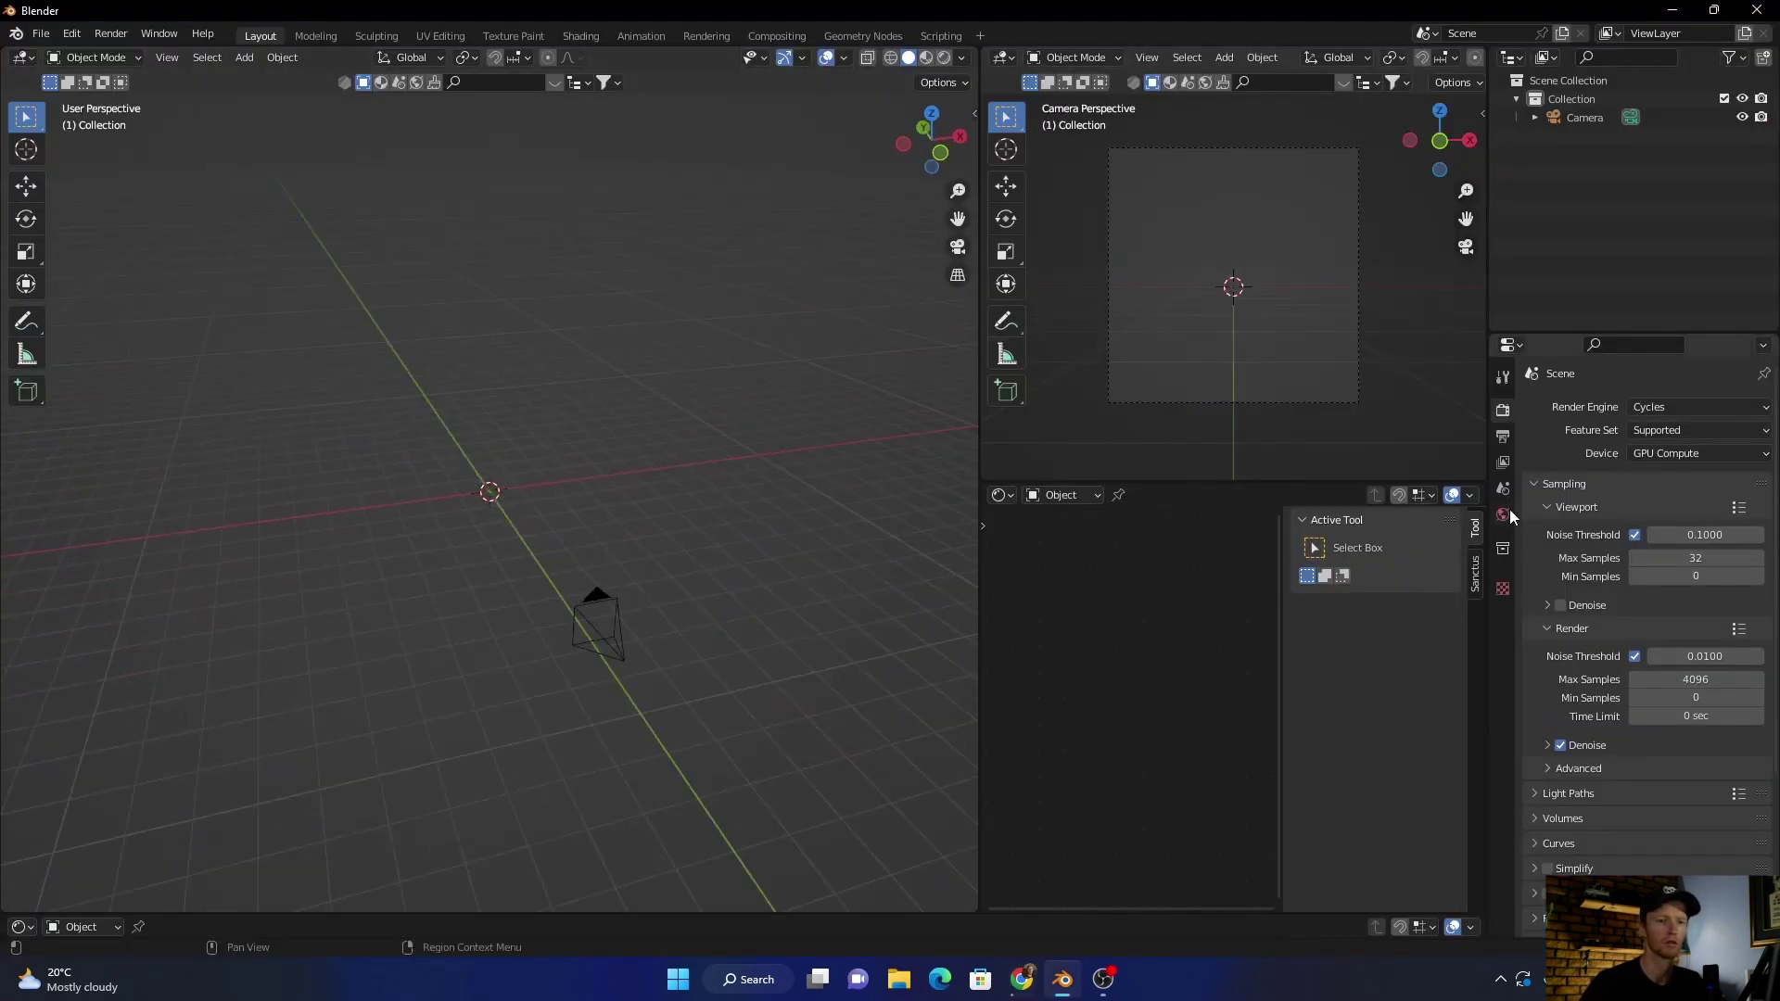
pyautogui.click(73, 34)
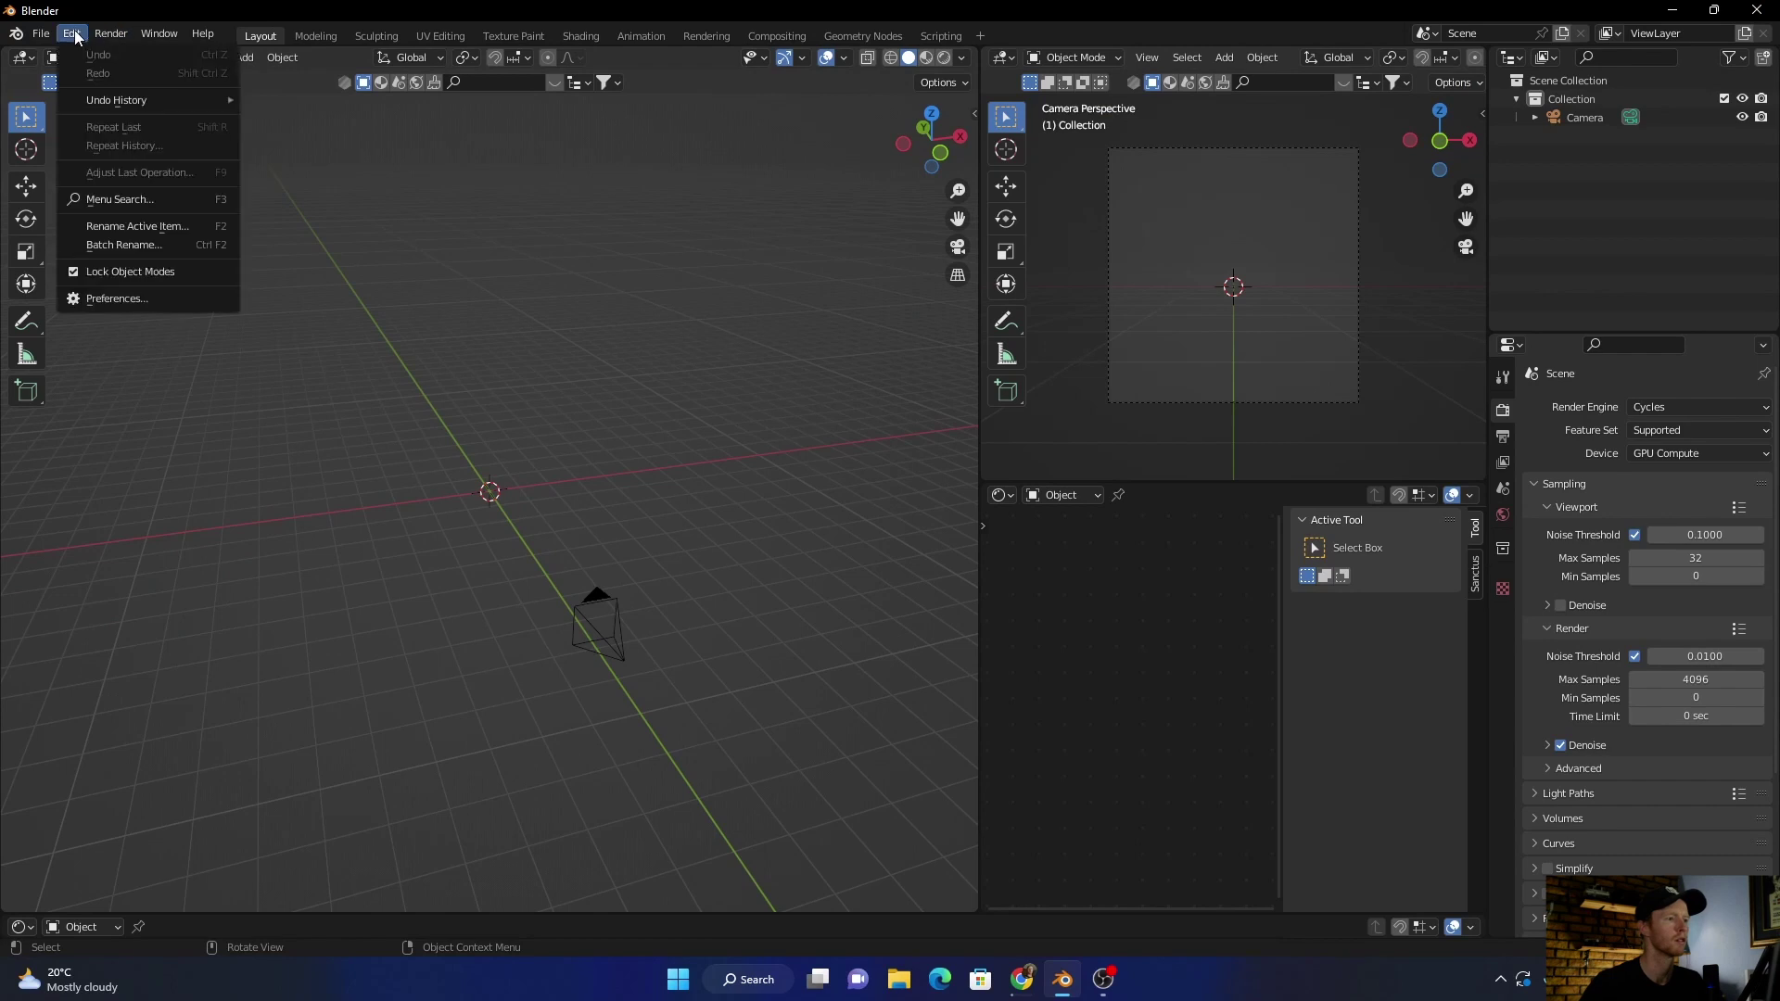
pyautogui.click(117, 299)
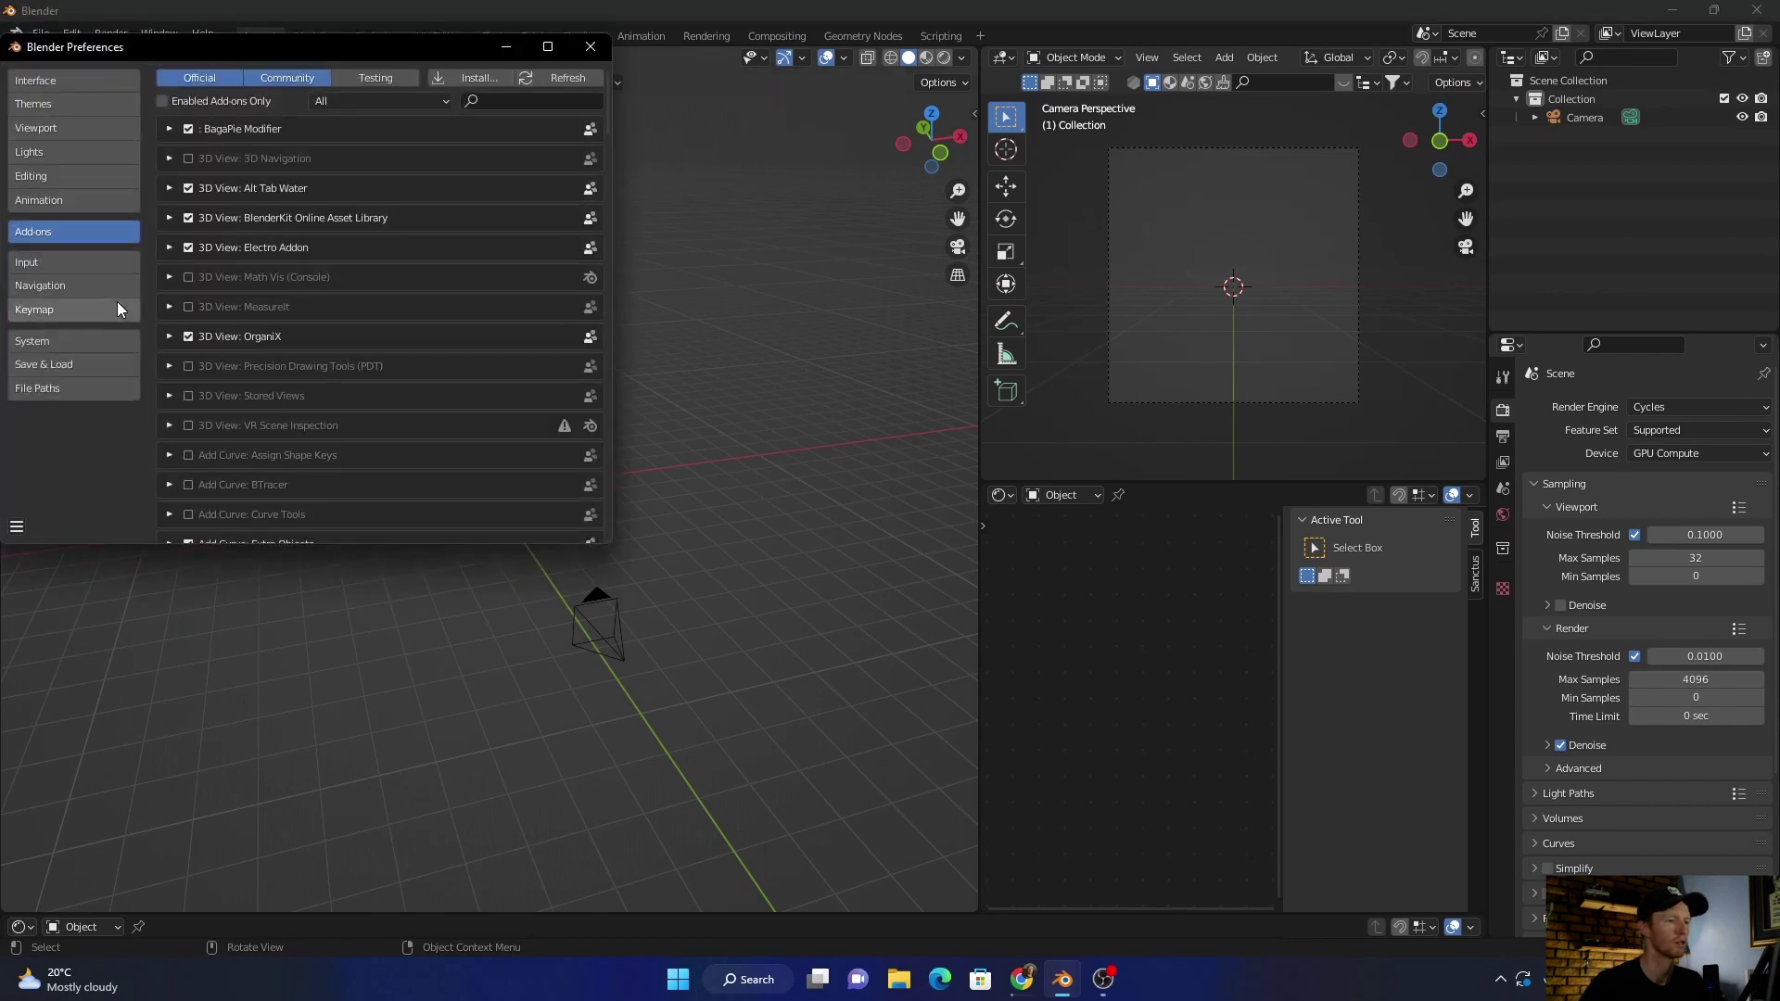
pyautogui.click(491, 100)
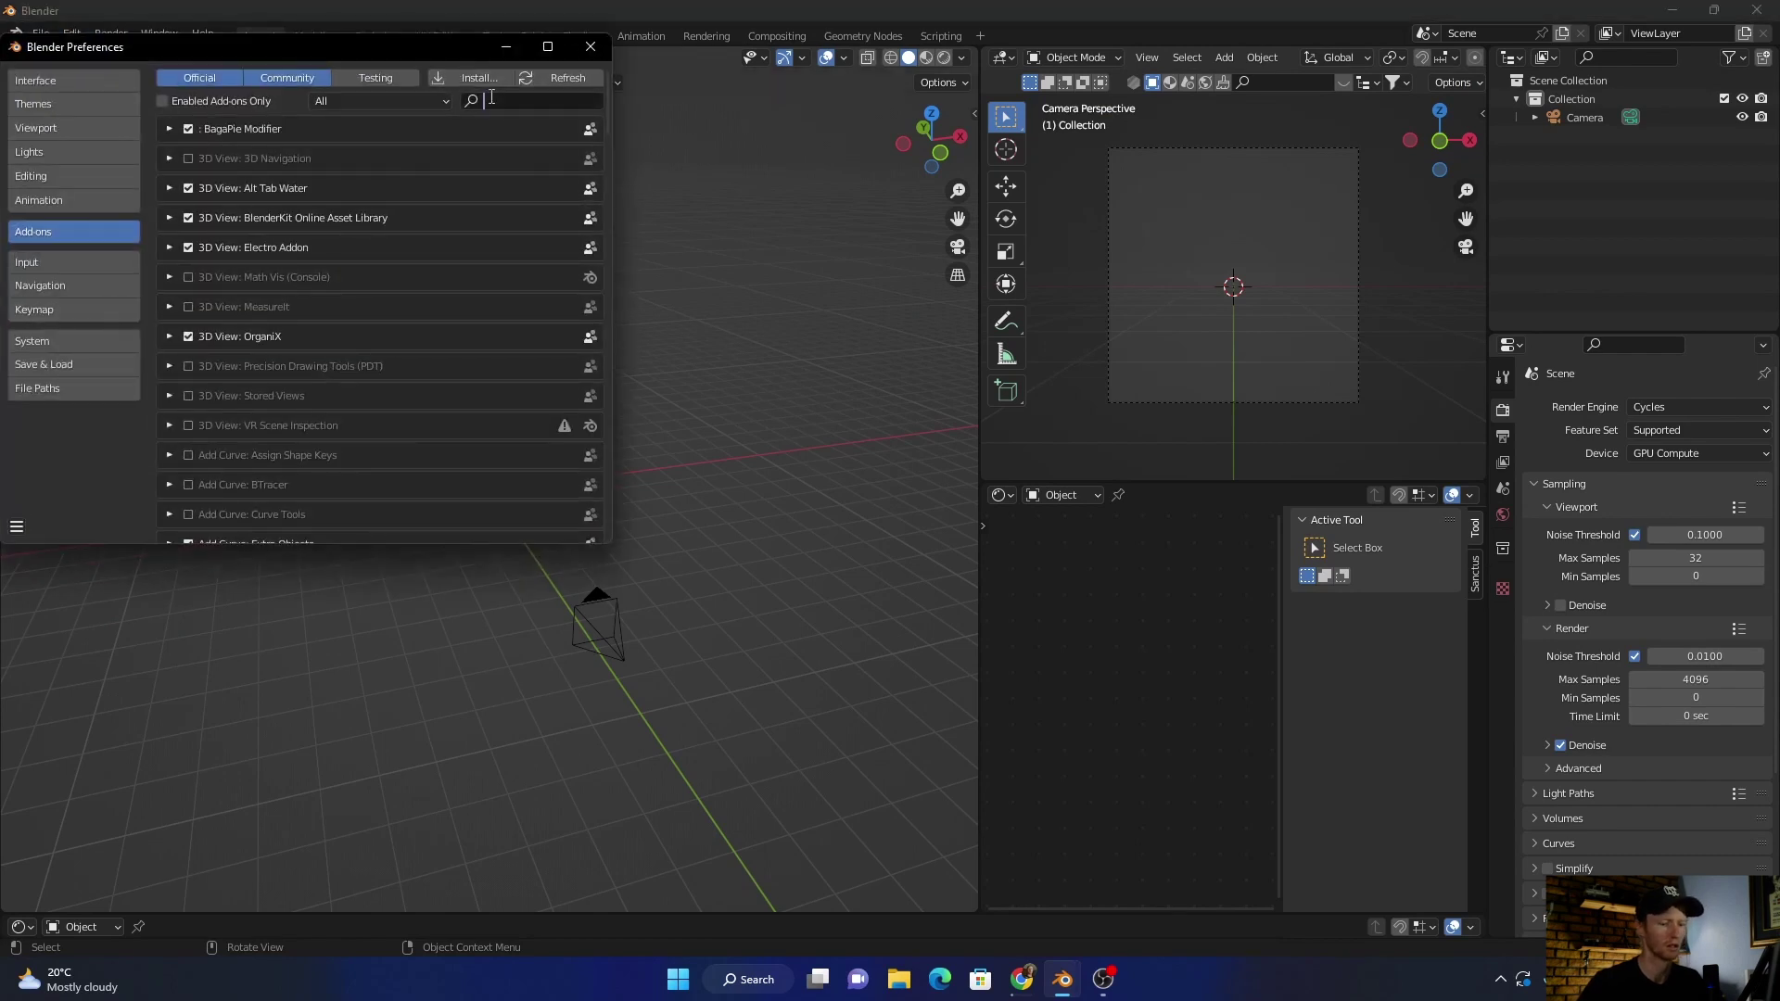
pyautogui.write('node')
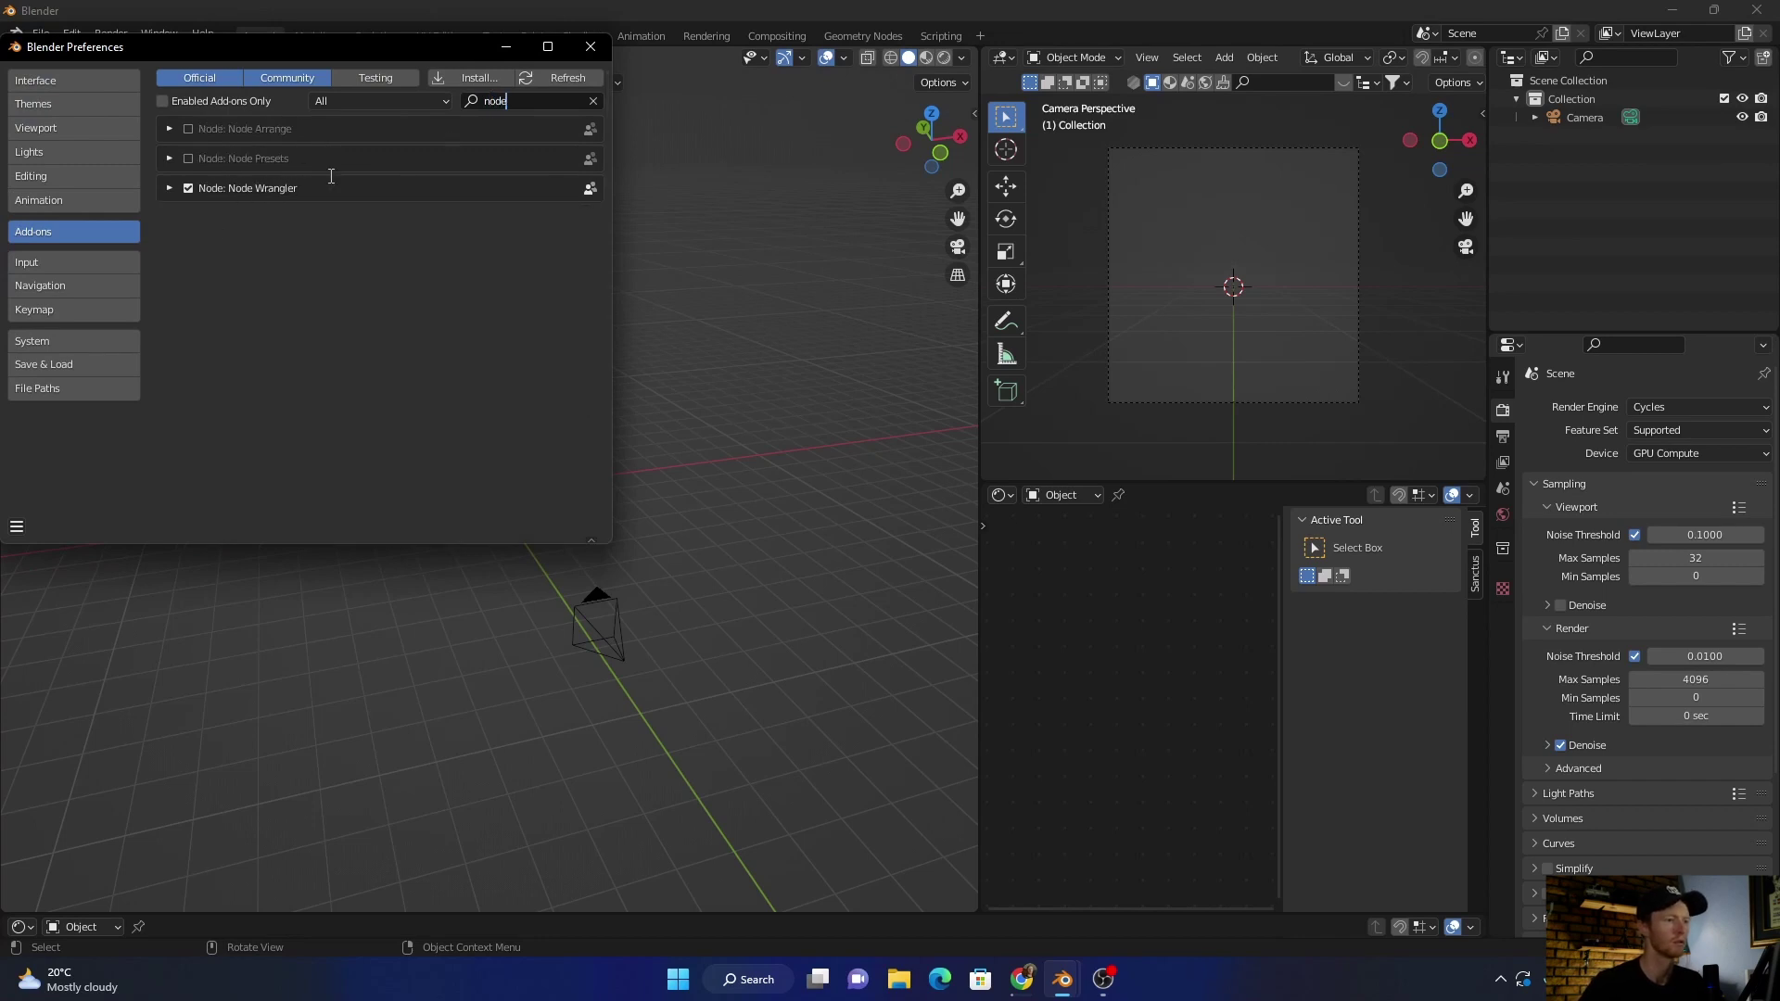
# Step: Close preferences and set the World Color input to an Environment Texture
pyautogui.click(593, 52)
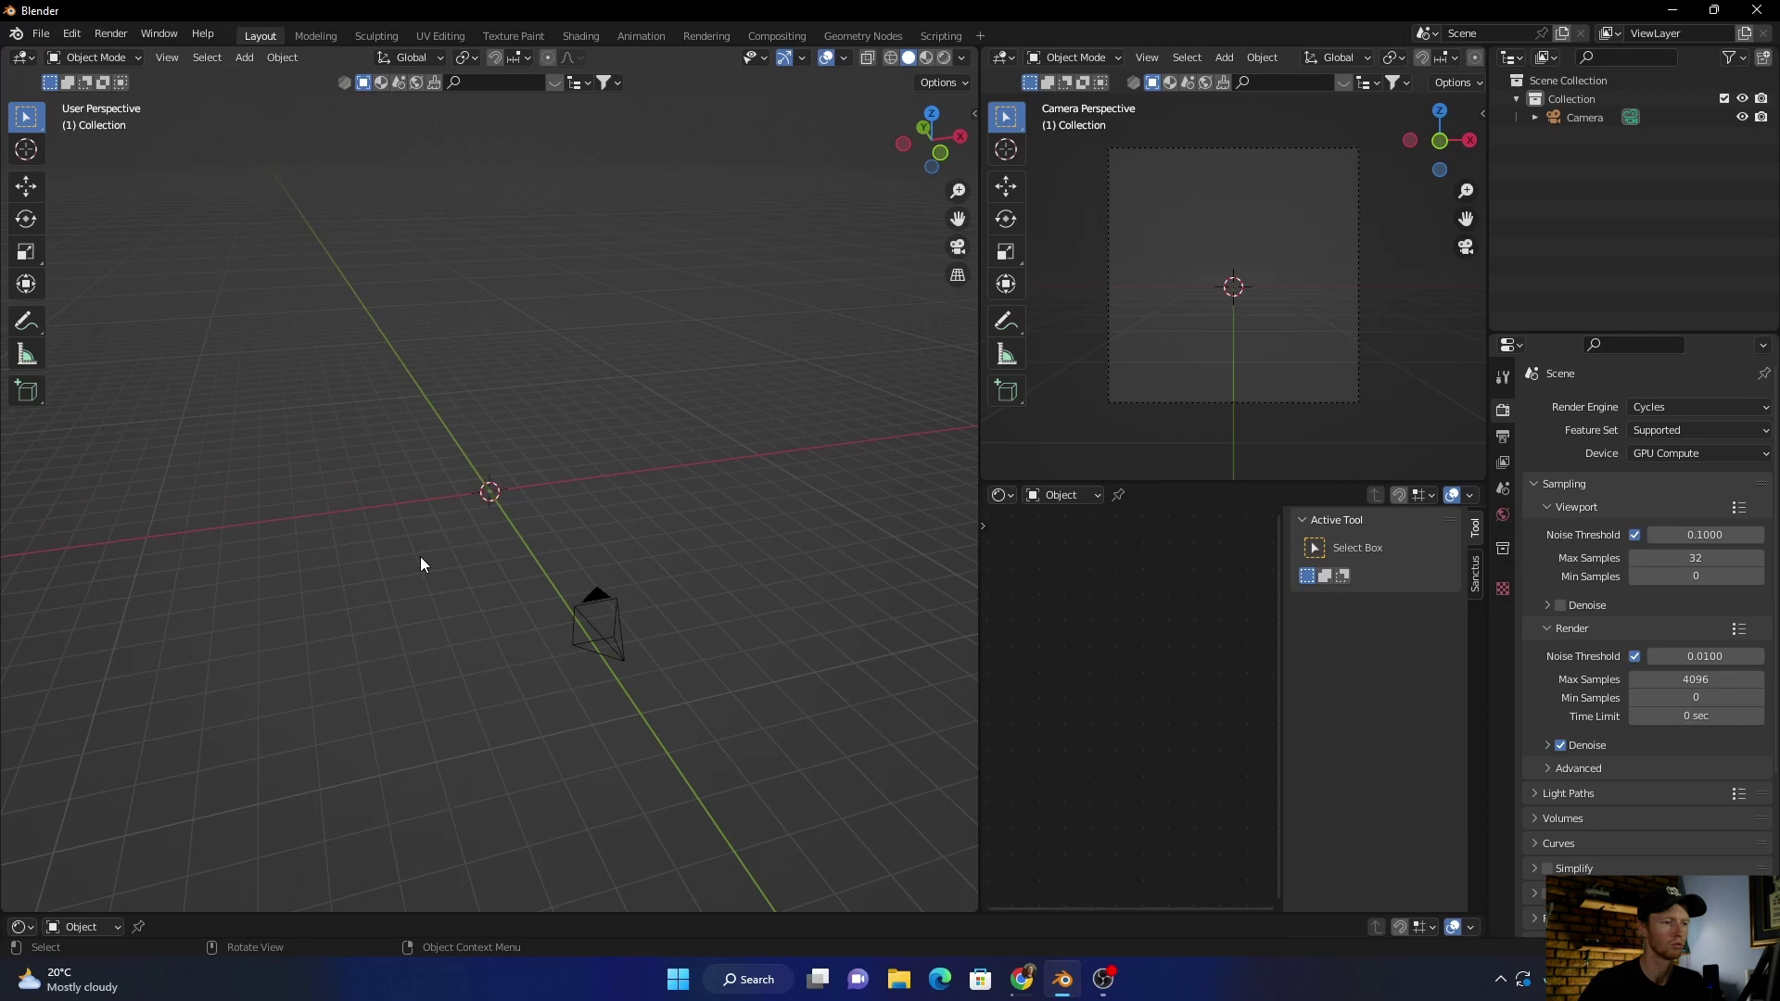
pyautogui.moveTo(421, 557); pyautogui.dragTo(421, 526, button='middle')
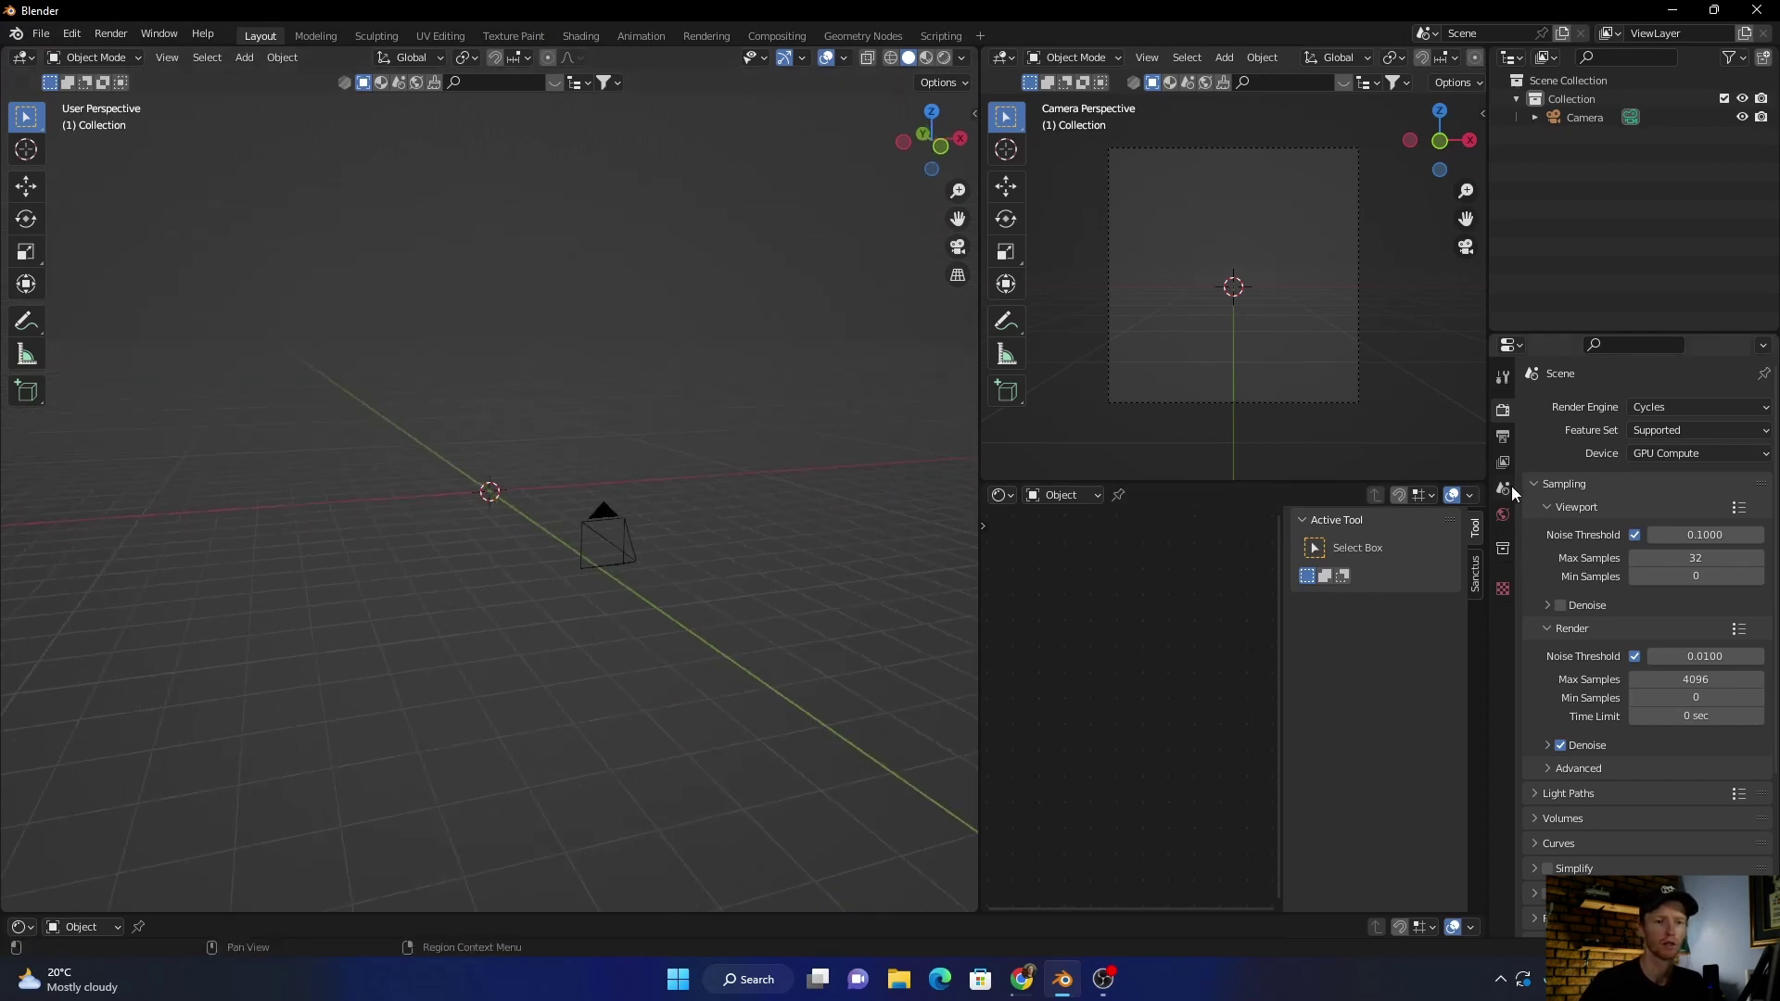
pyautogui.click(1502, 515)
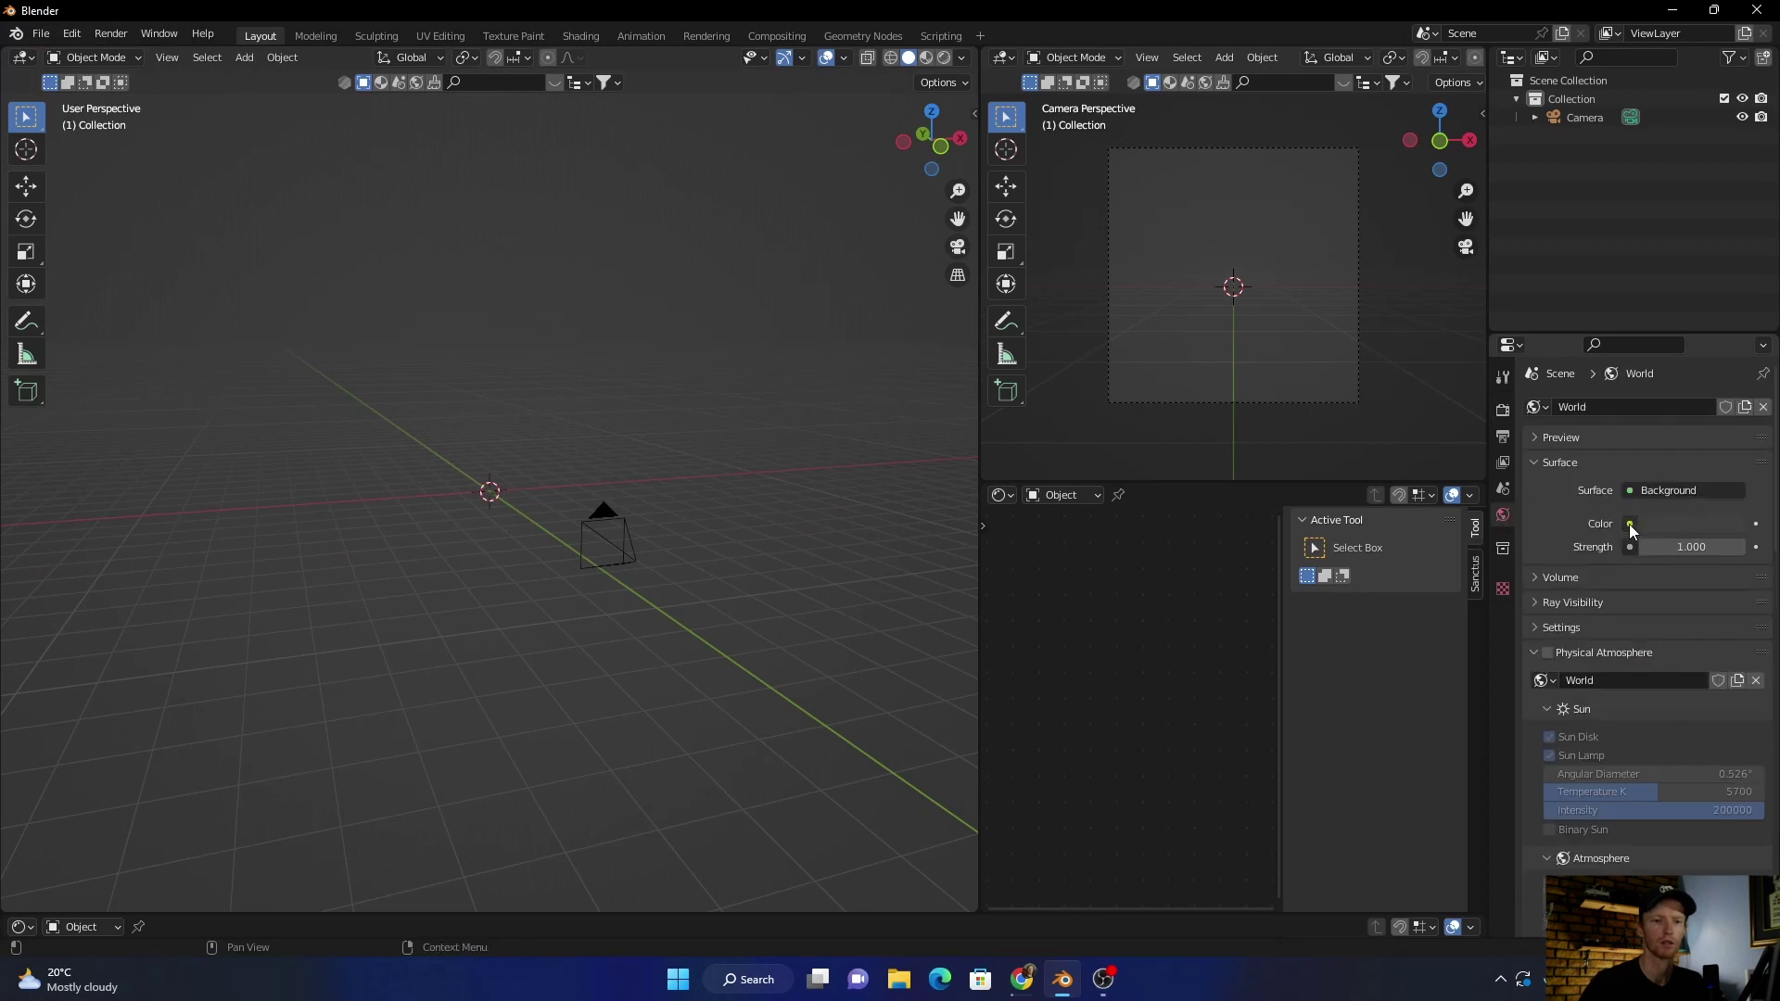
pyautogui.click(1630, 524)
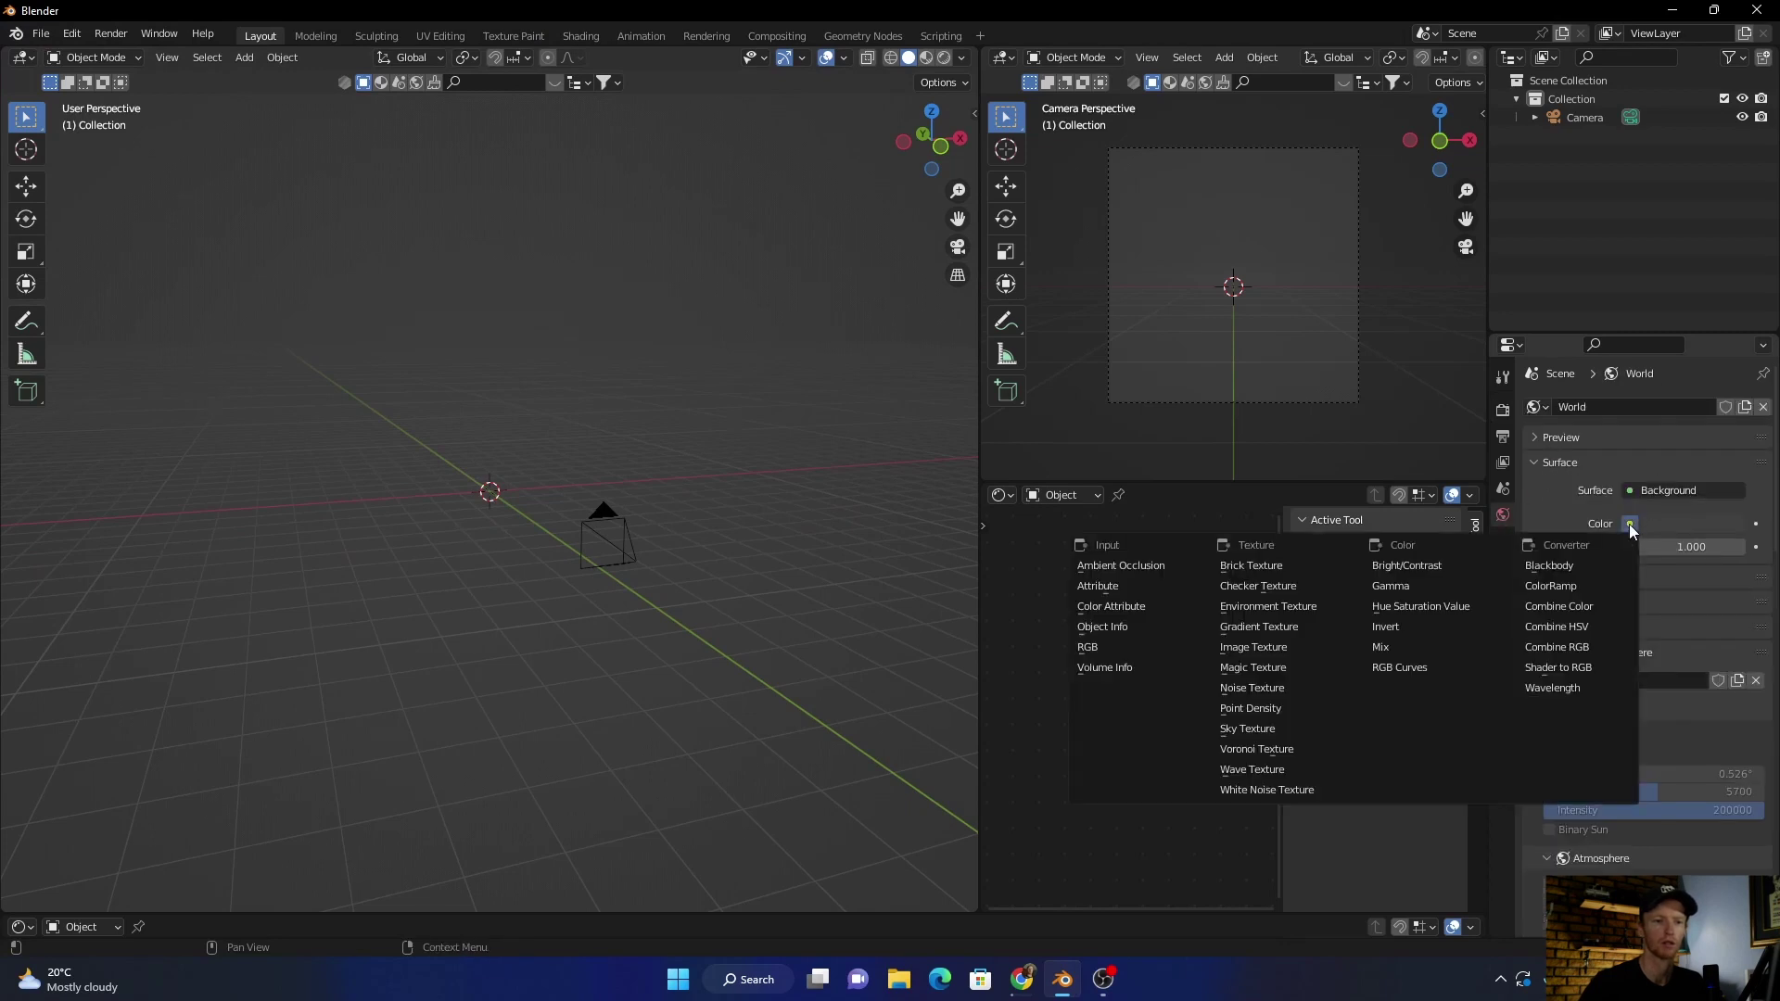
pyautogui.click(1261, 609)
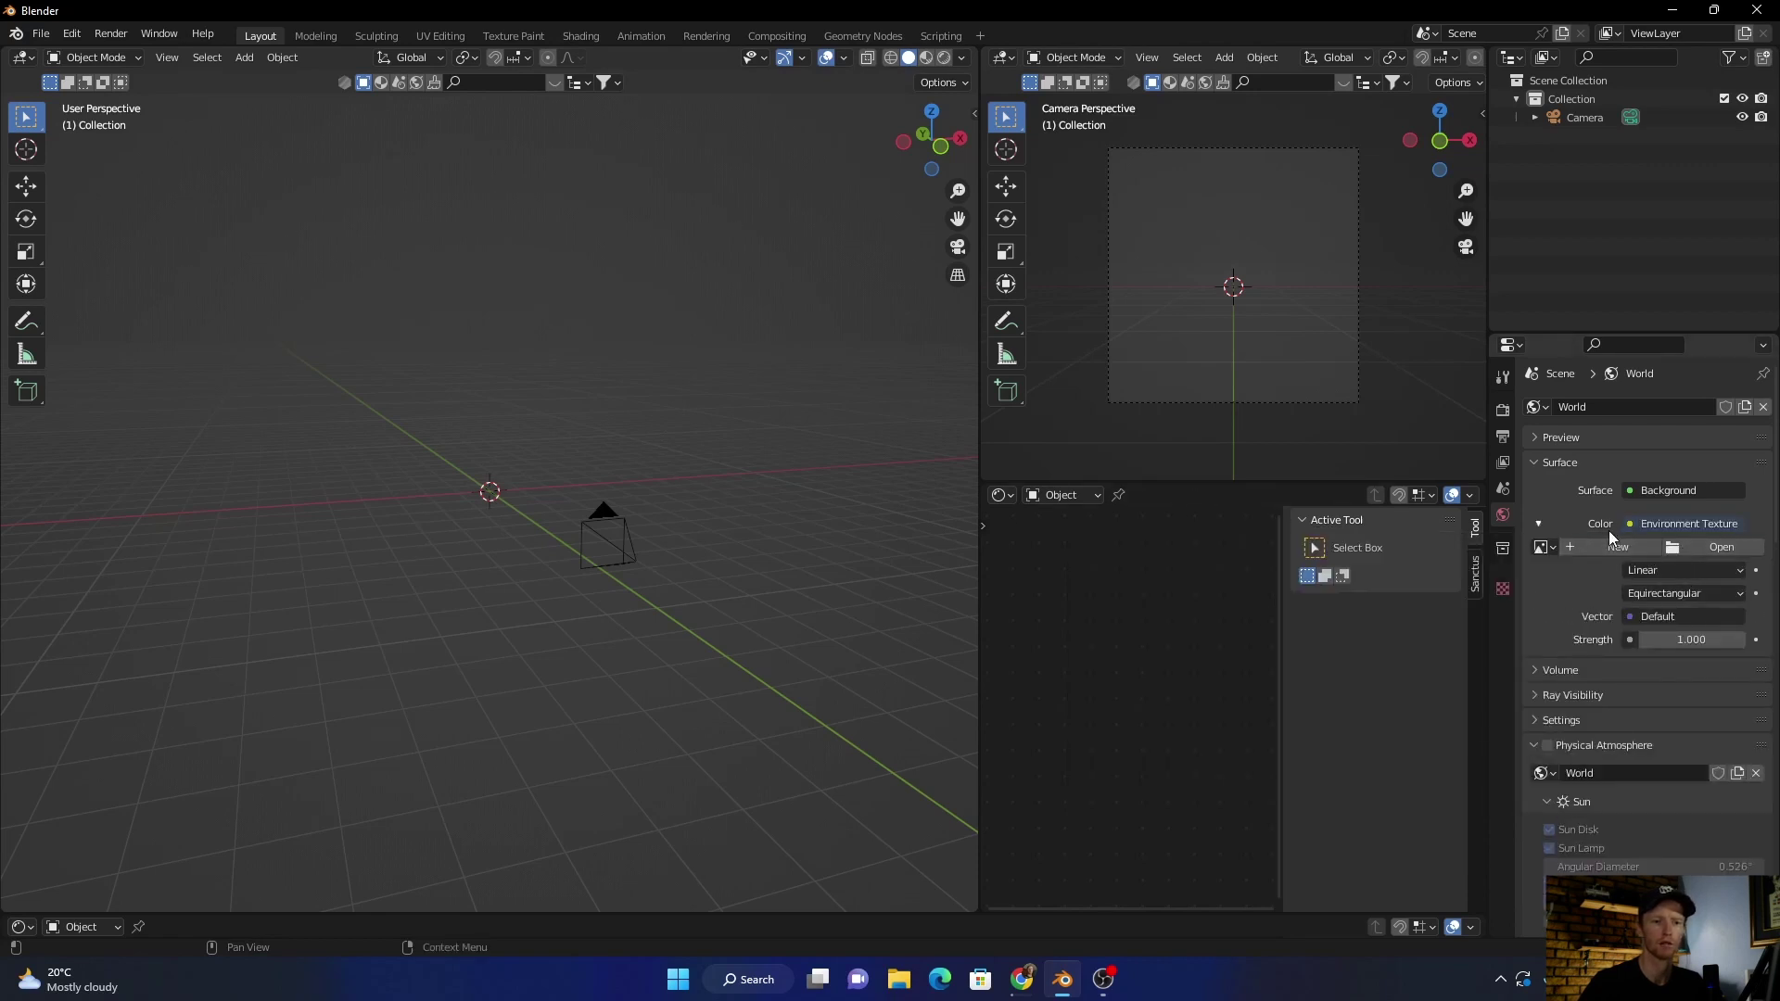
# Step: Select kloppenheim_03_puresky_1k.exr from Downloads for the environment texture
pyautogui.click(1715, 548)
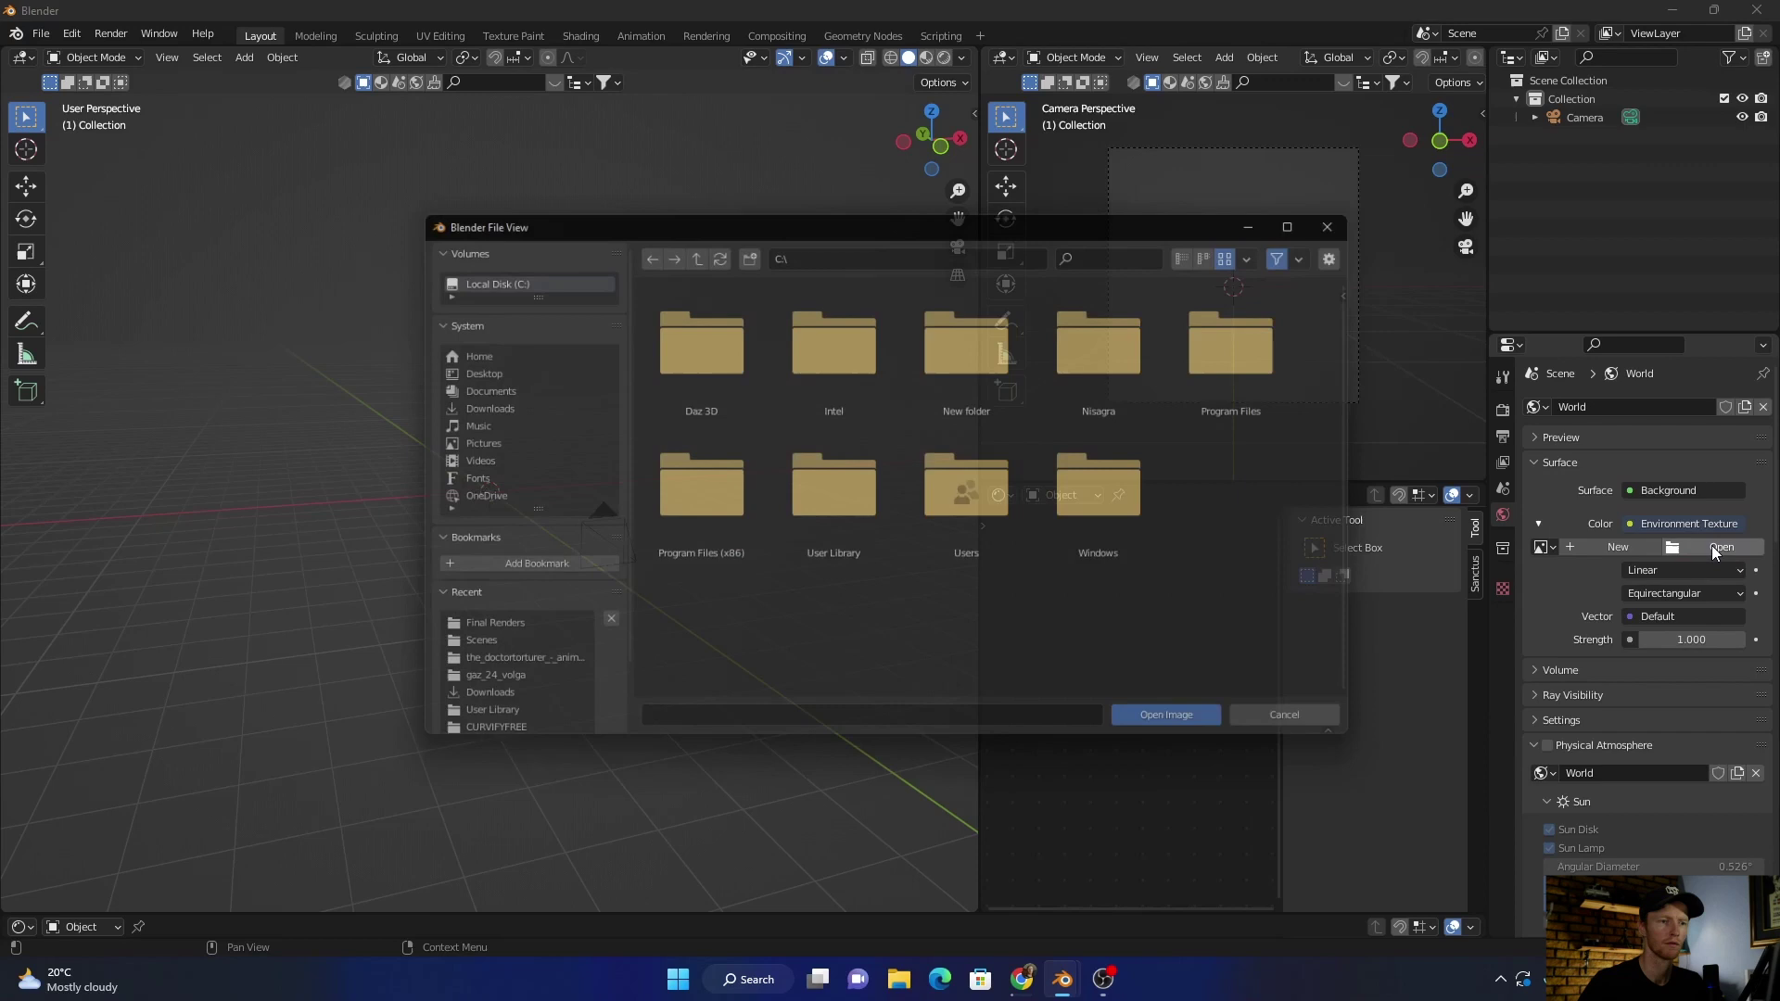
pyautogui.click(452, 406)
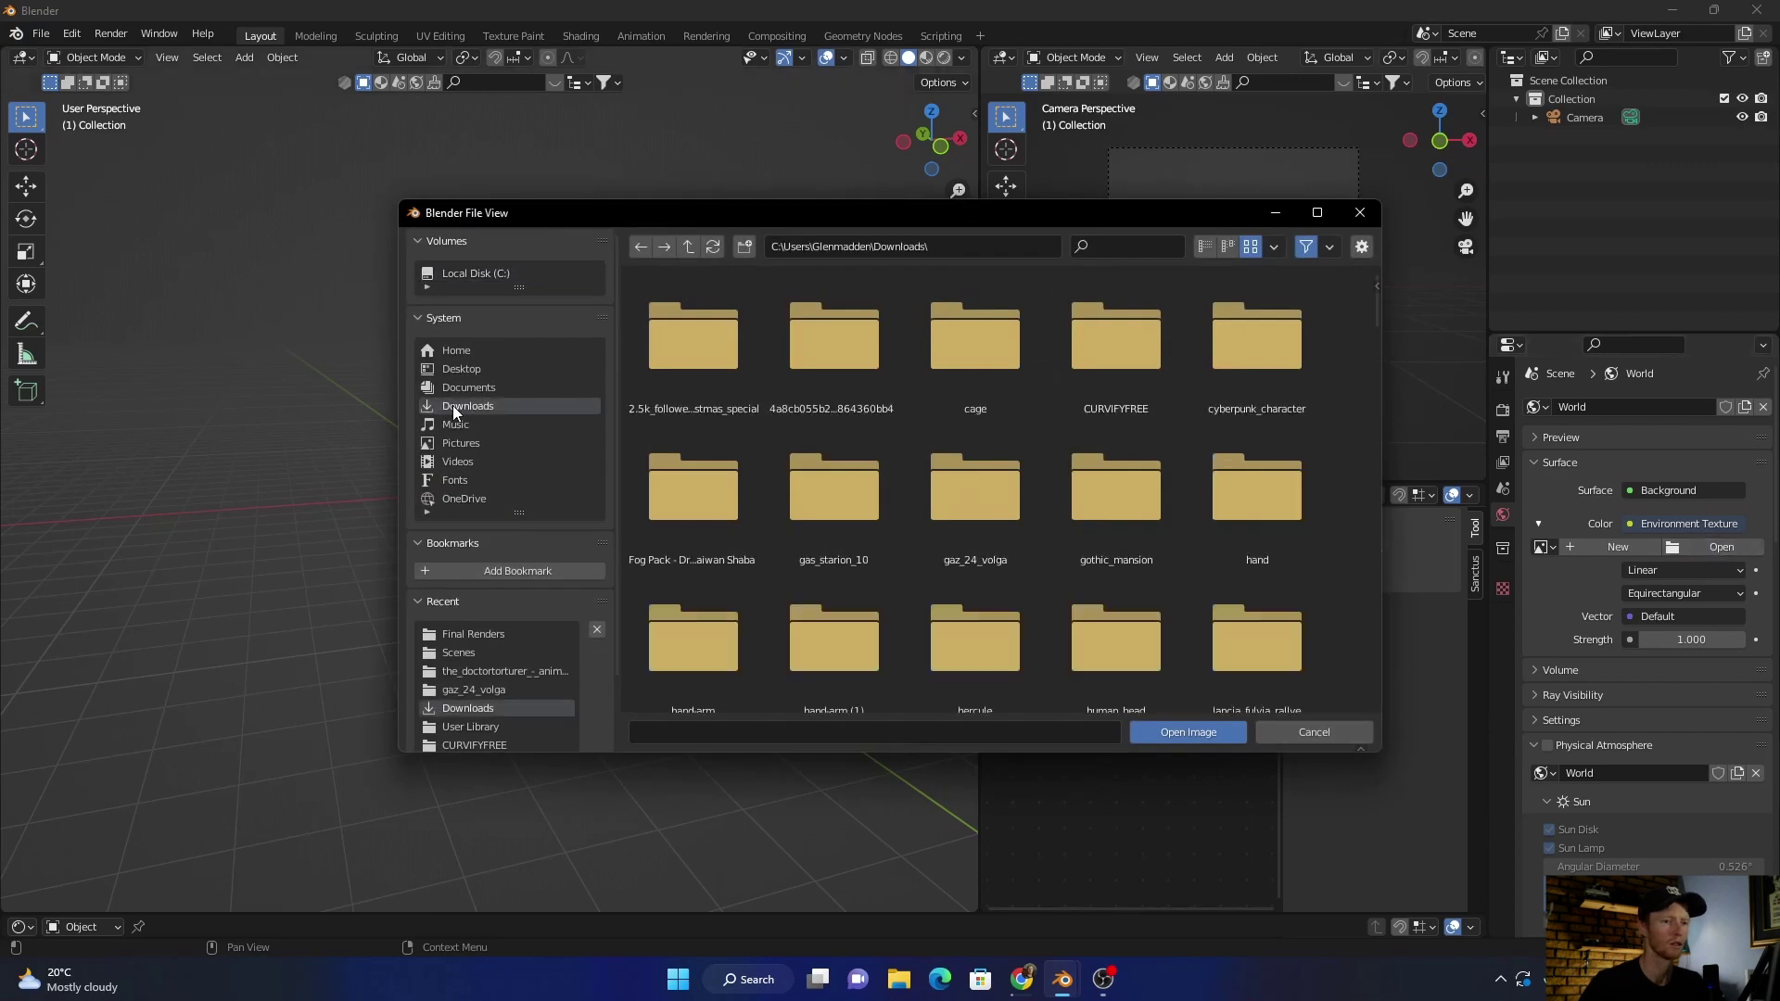
pyautogui.scroll(-3, 677, 449)
pyautogui.scroll(-5, 677, 449)
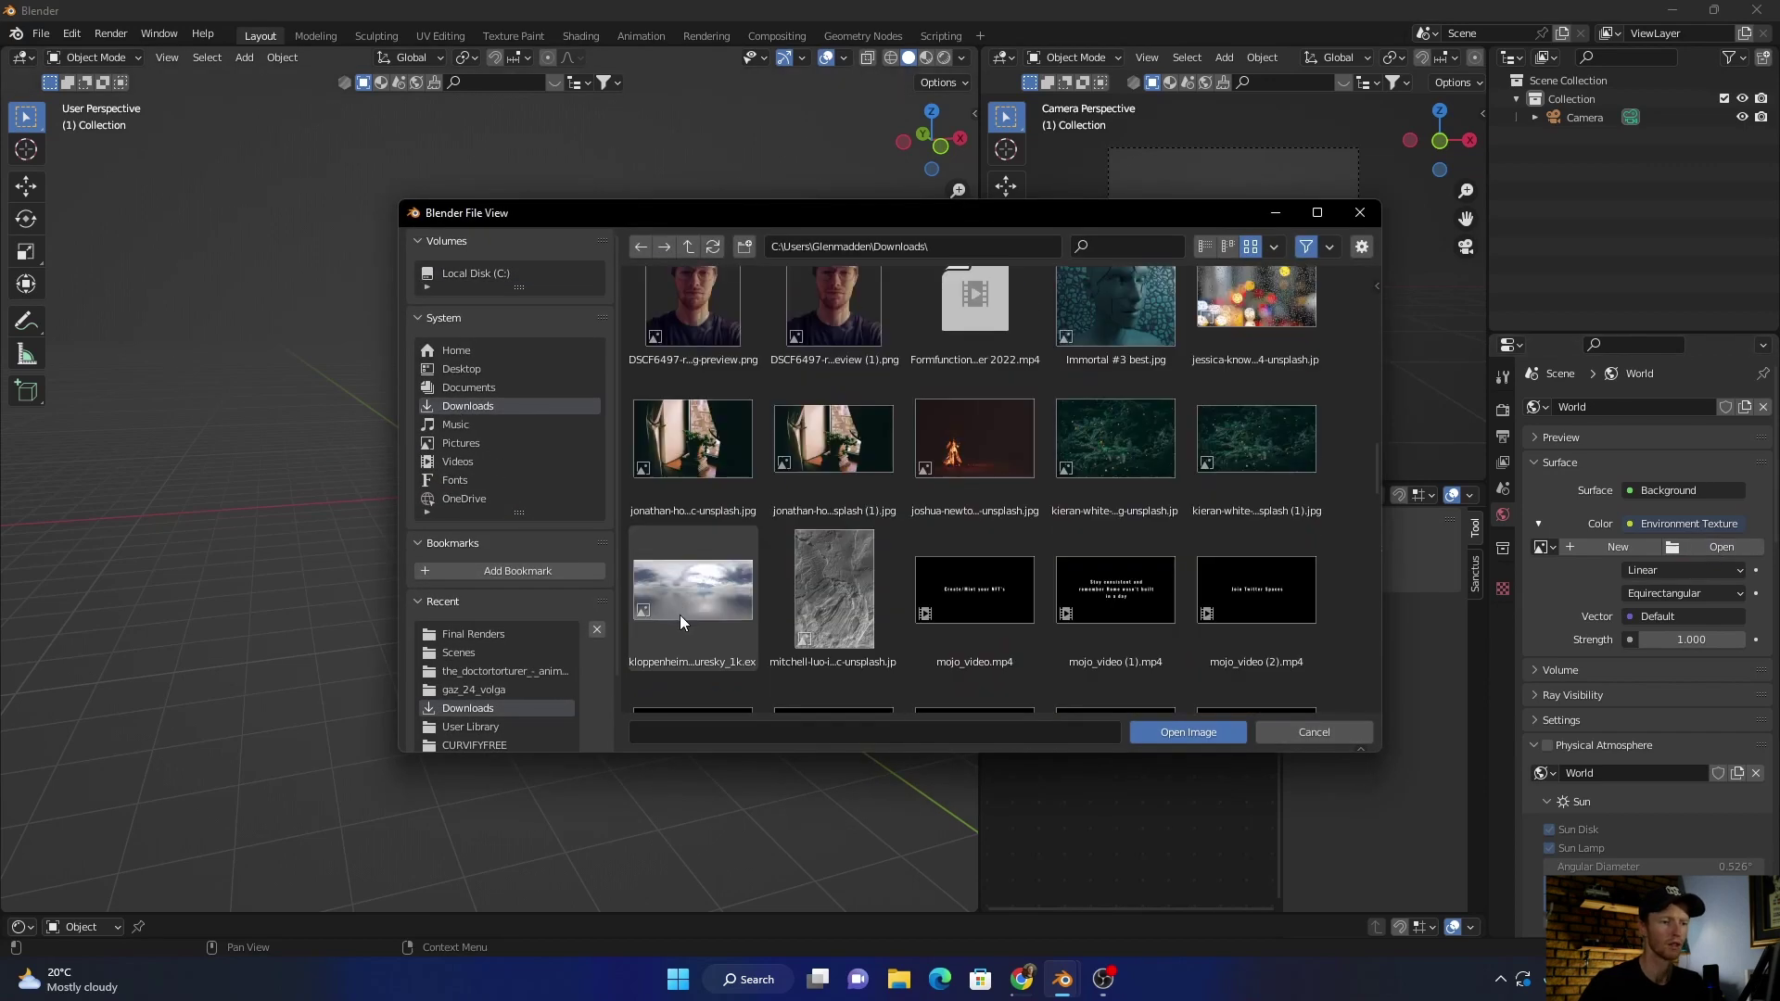
pyautogui.click(690, 603)
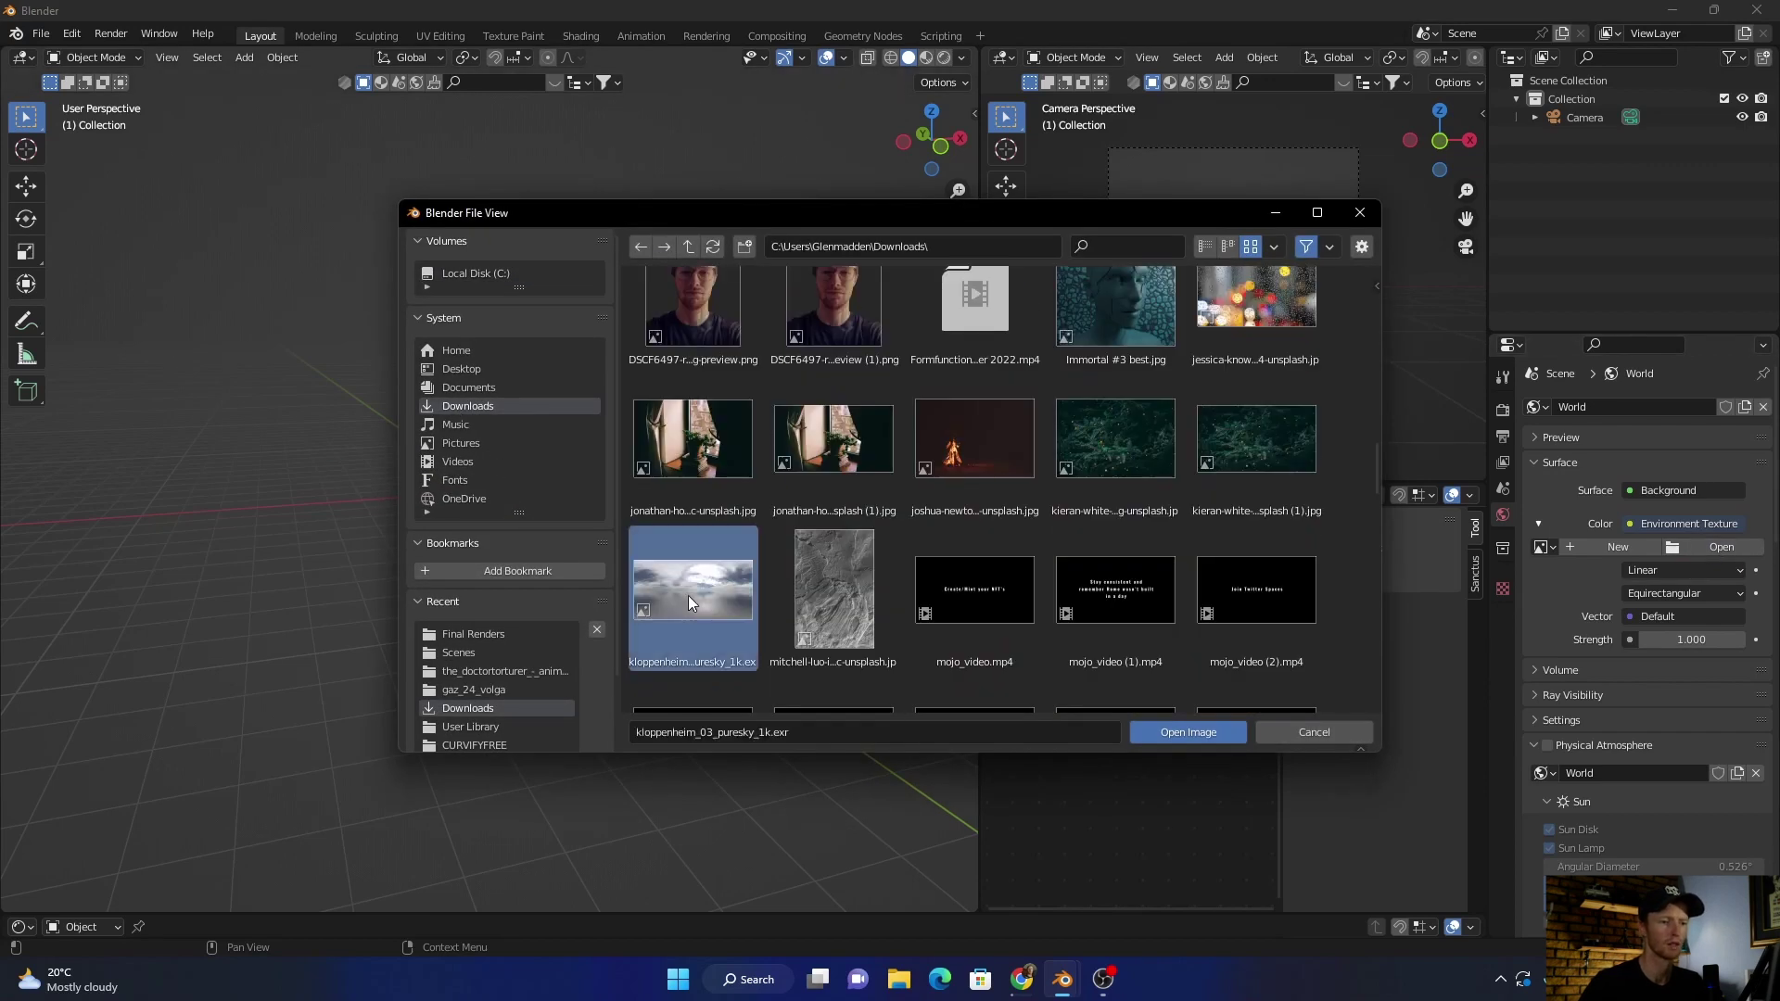
# Step: Load the HDRI, preview it in rendered shading, then undo the image load
pyautogui.click(1181, 731)
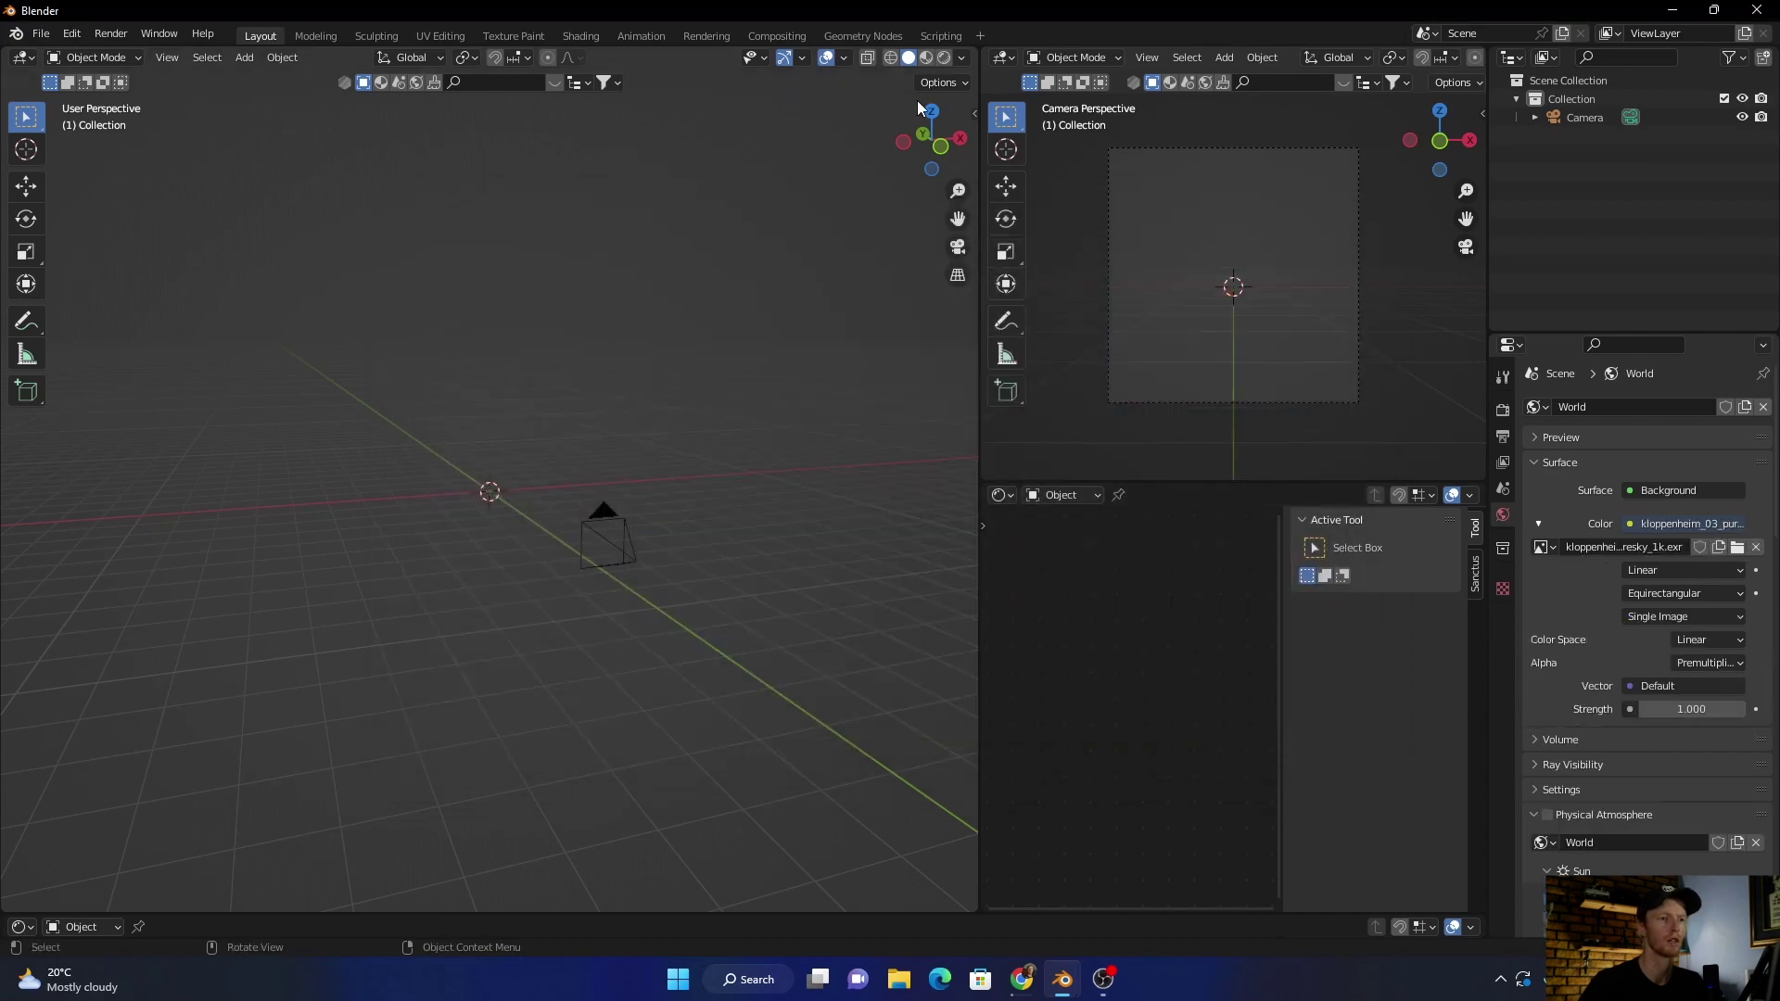
pyautogui.press('z')
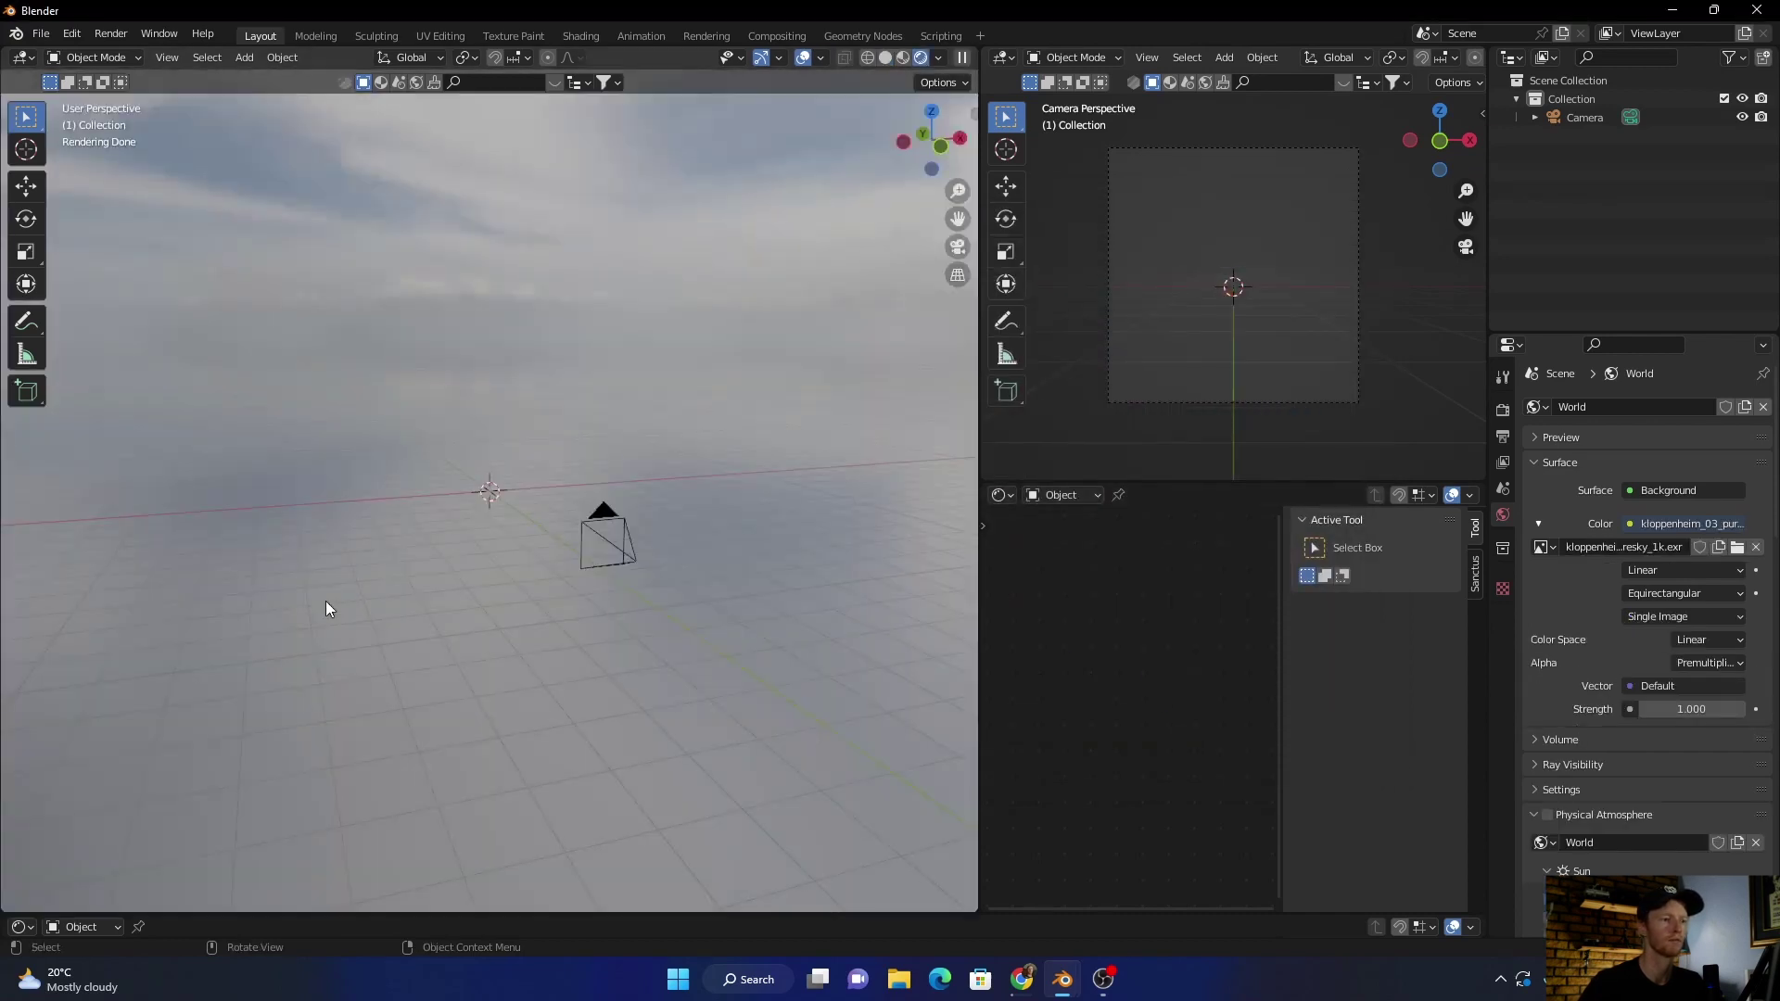
pyautogui.moveTo(325, 600)
pyautogui.mouseDown(button='middle')
pyautogui.moveTo(606, 562)
pyautogui.moveTo(717, 605)
pyautogui.moveTo(539, 587)
pyautogui.moveTo(282, 598)
pyautogui.moveTo(277, 570)
pyautogui.moveTo(293, 625)
pyautogui.moveTo(376, 626)
pyautogui.mouseUp(button='middle')
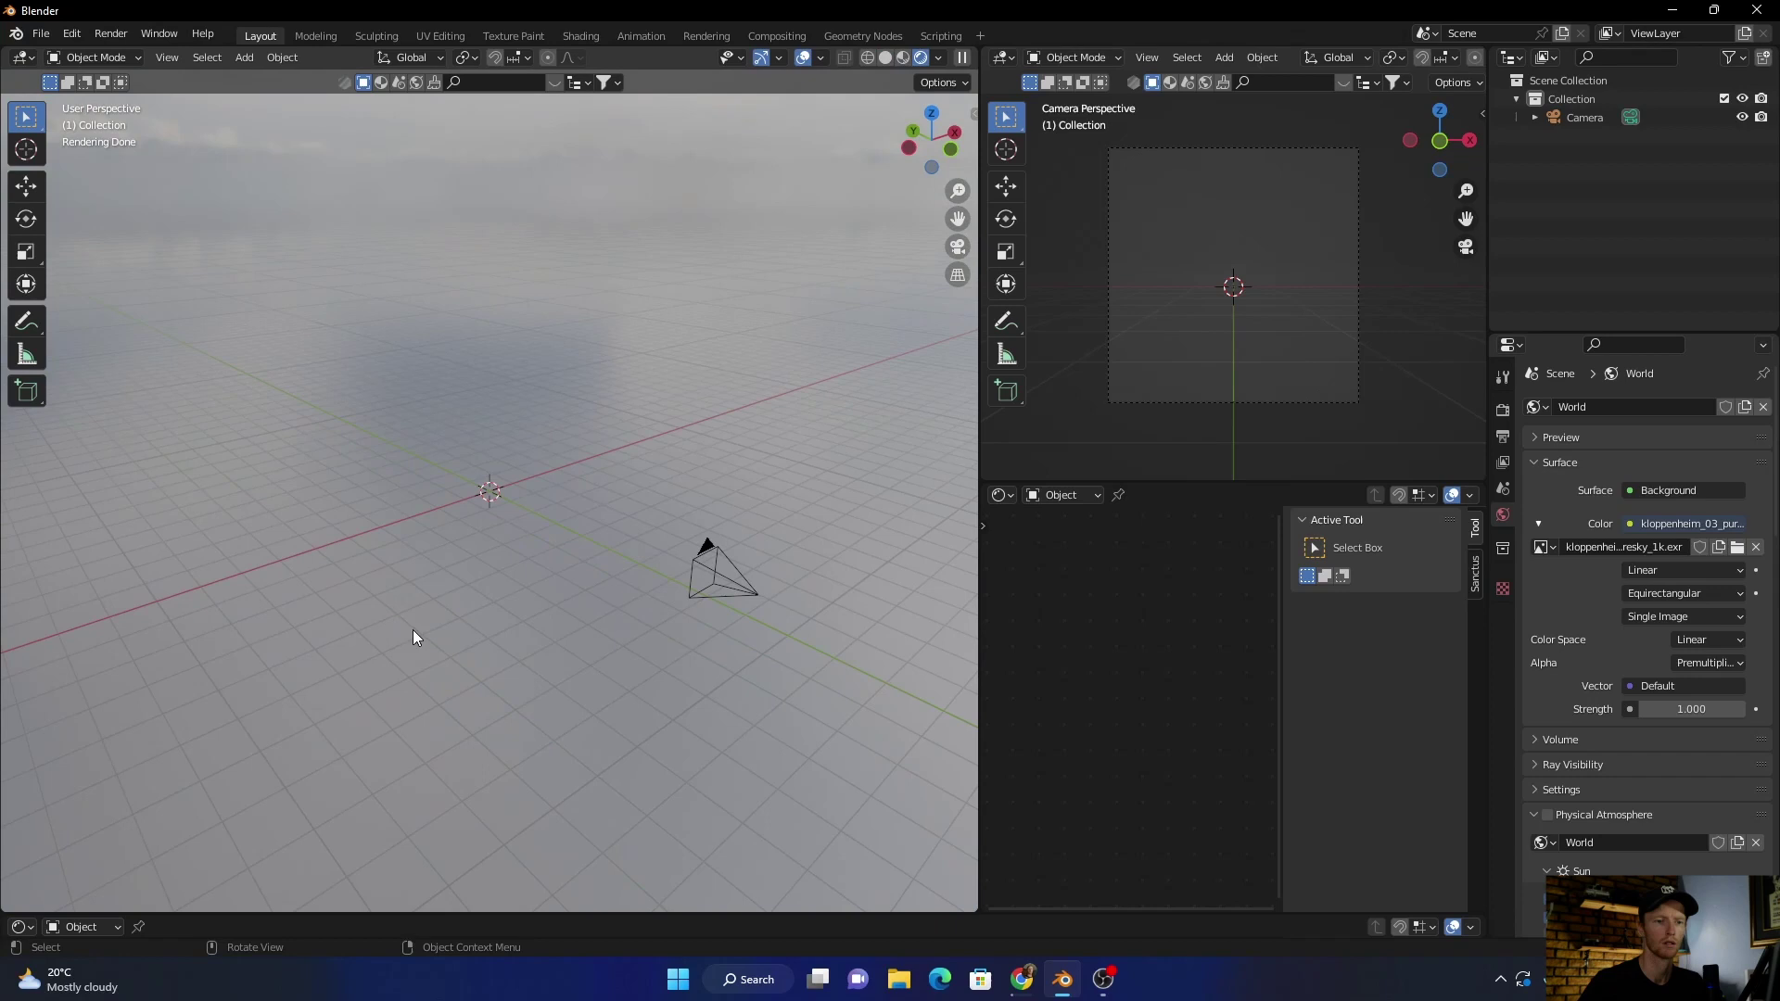
pyautogui.click(79, 33)
pyautogui.click(85, 52)
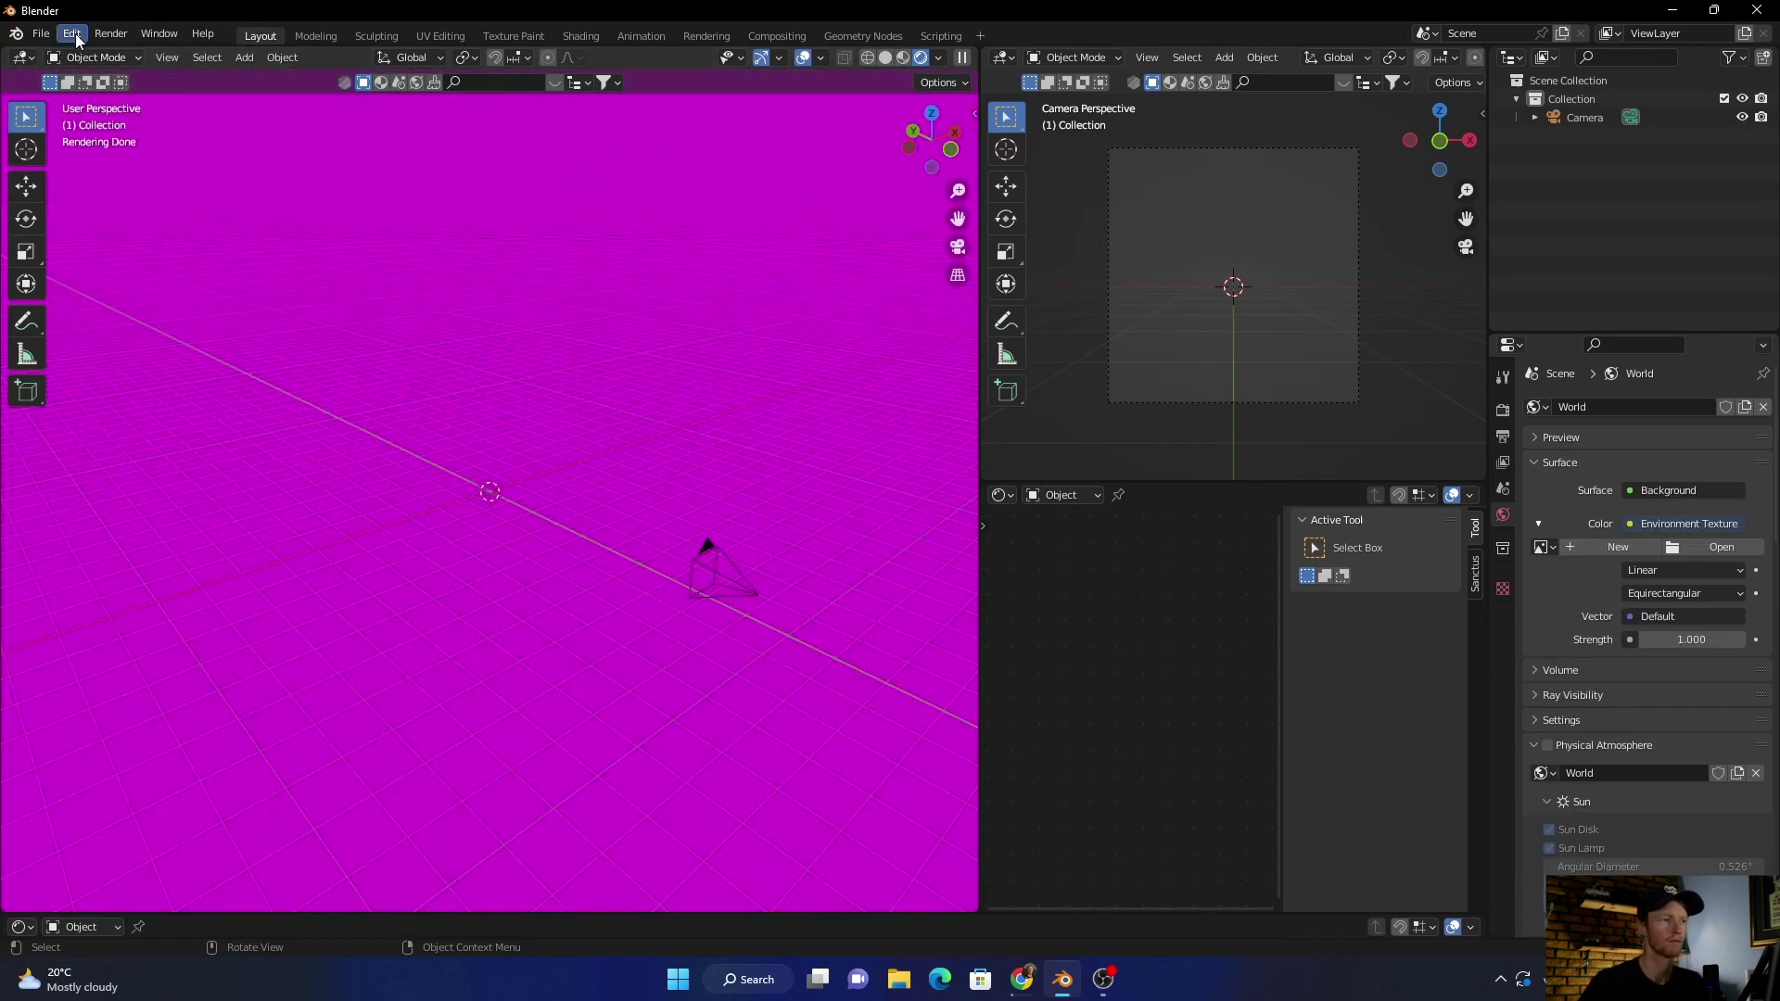
# Step: Start a new General scene without saving and switch to the Shading workspace
pyautogui.click(40, 34)
pyautogui.moveTo(71, 53)
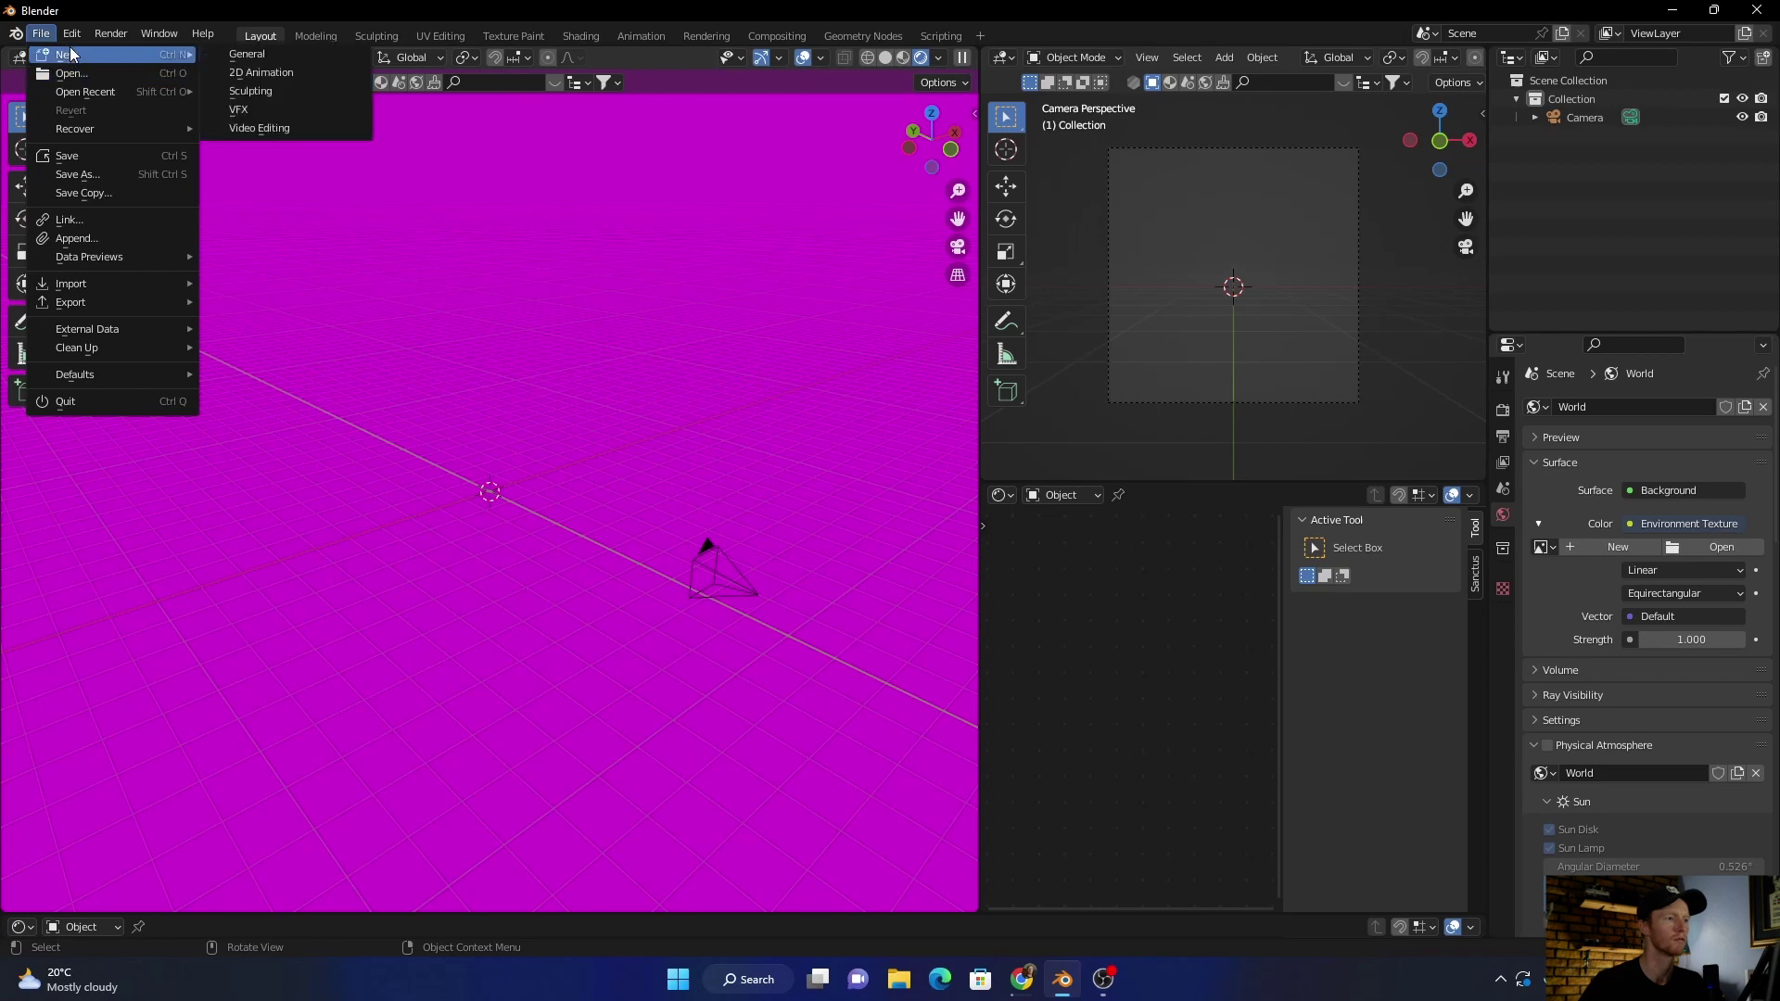
pyautogui.click(254, 51)
pyautogui.click(927, 522)
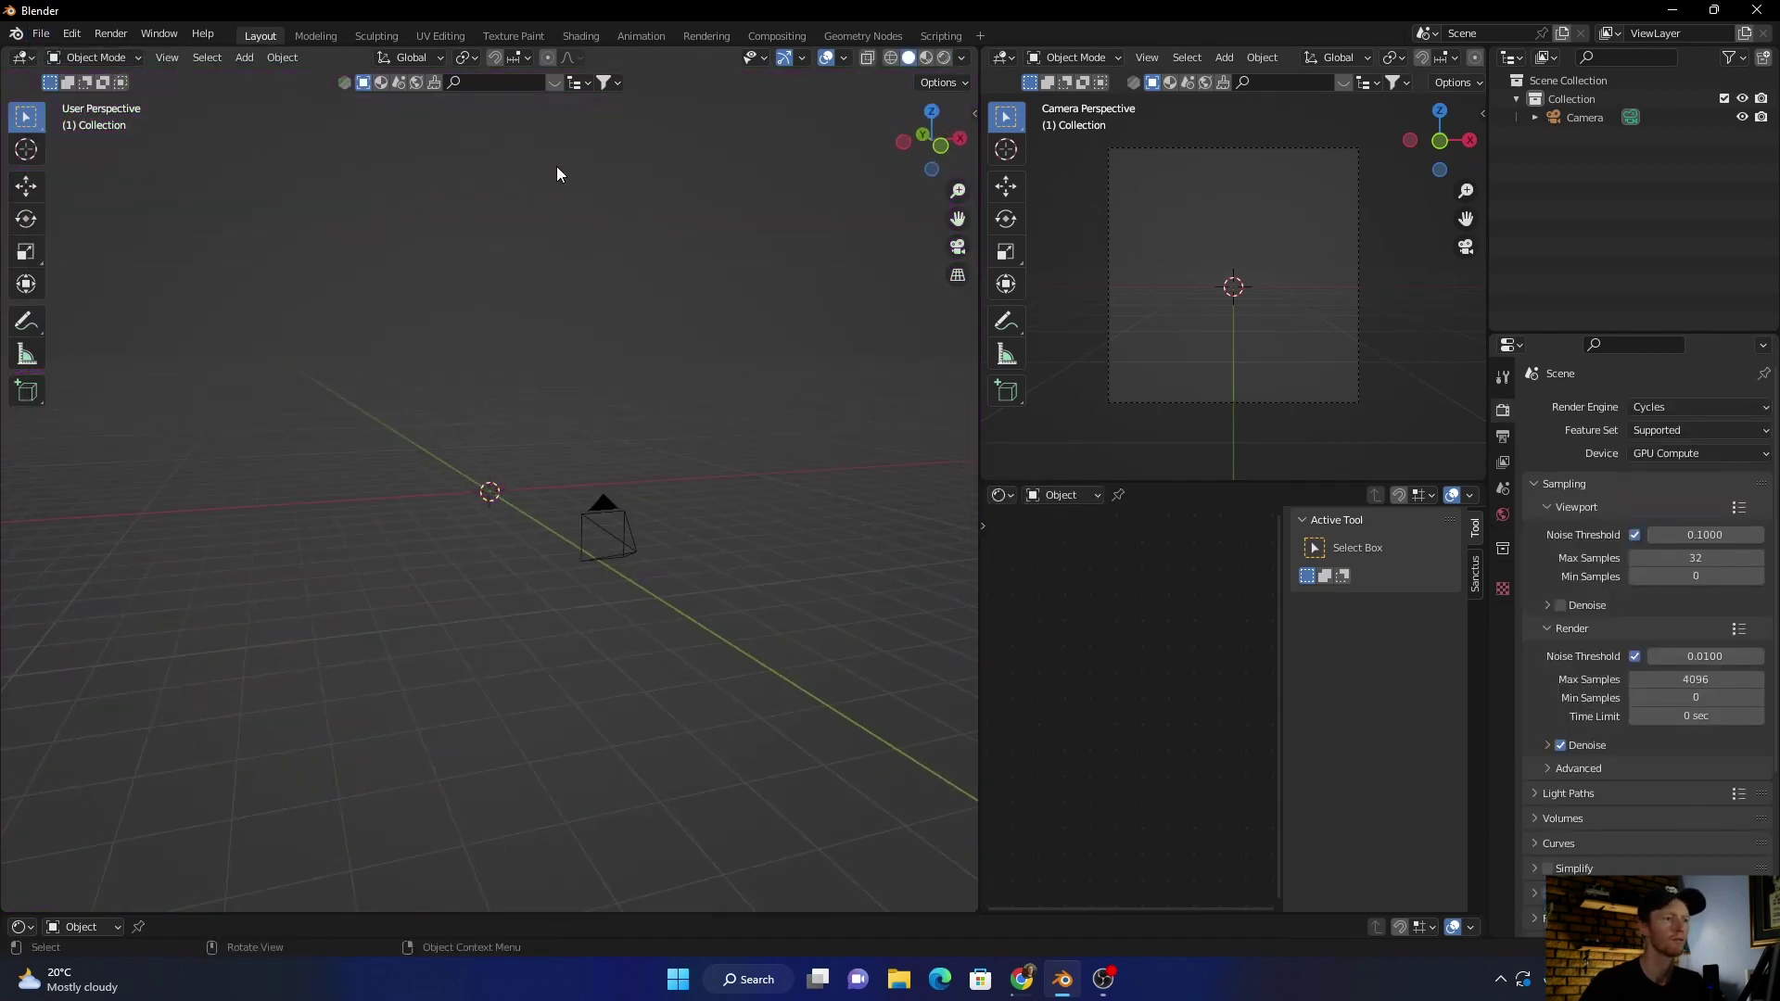
pyautogui.click(579, 36)
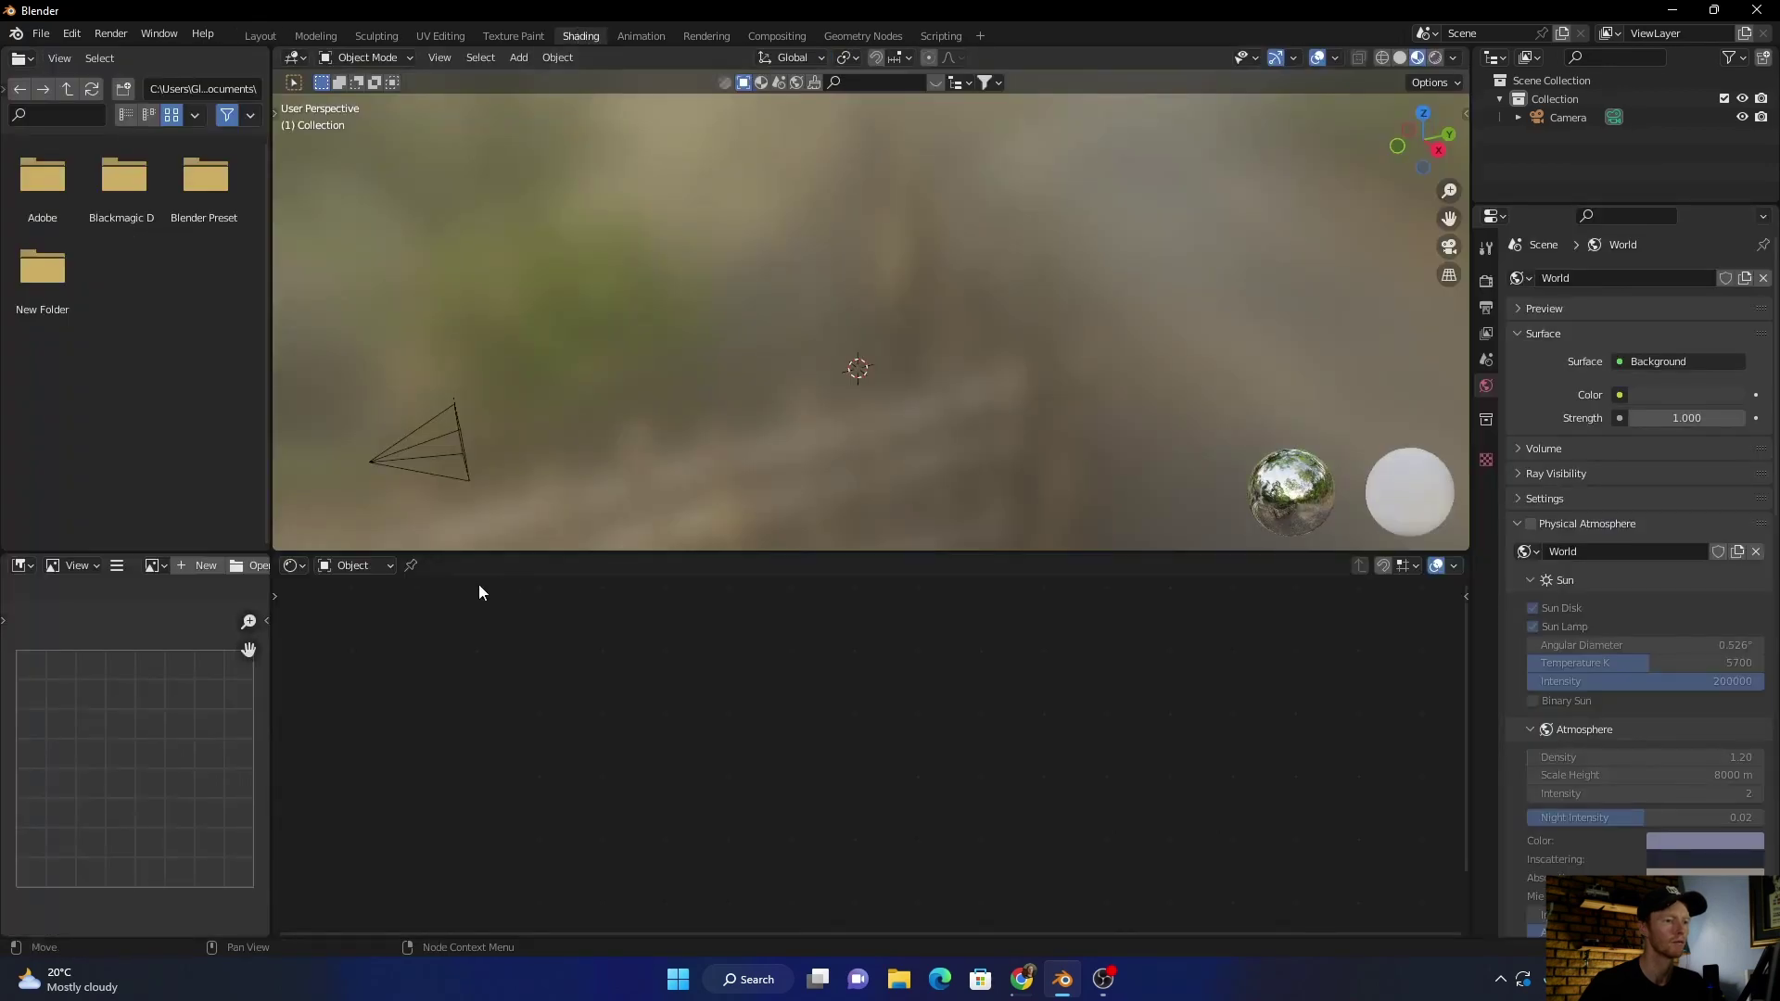
# Step: Switch the node editor to the World shader
pyautogui.click(360, 563)
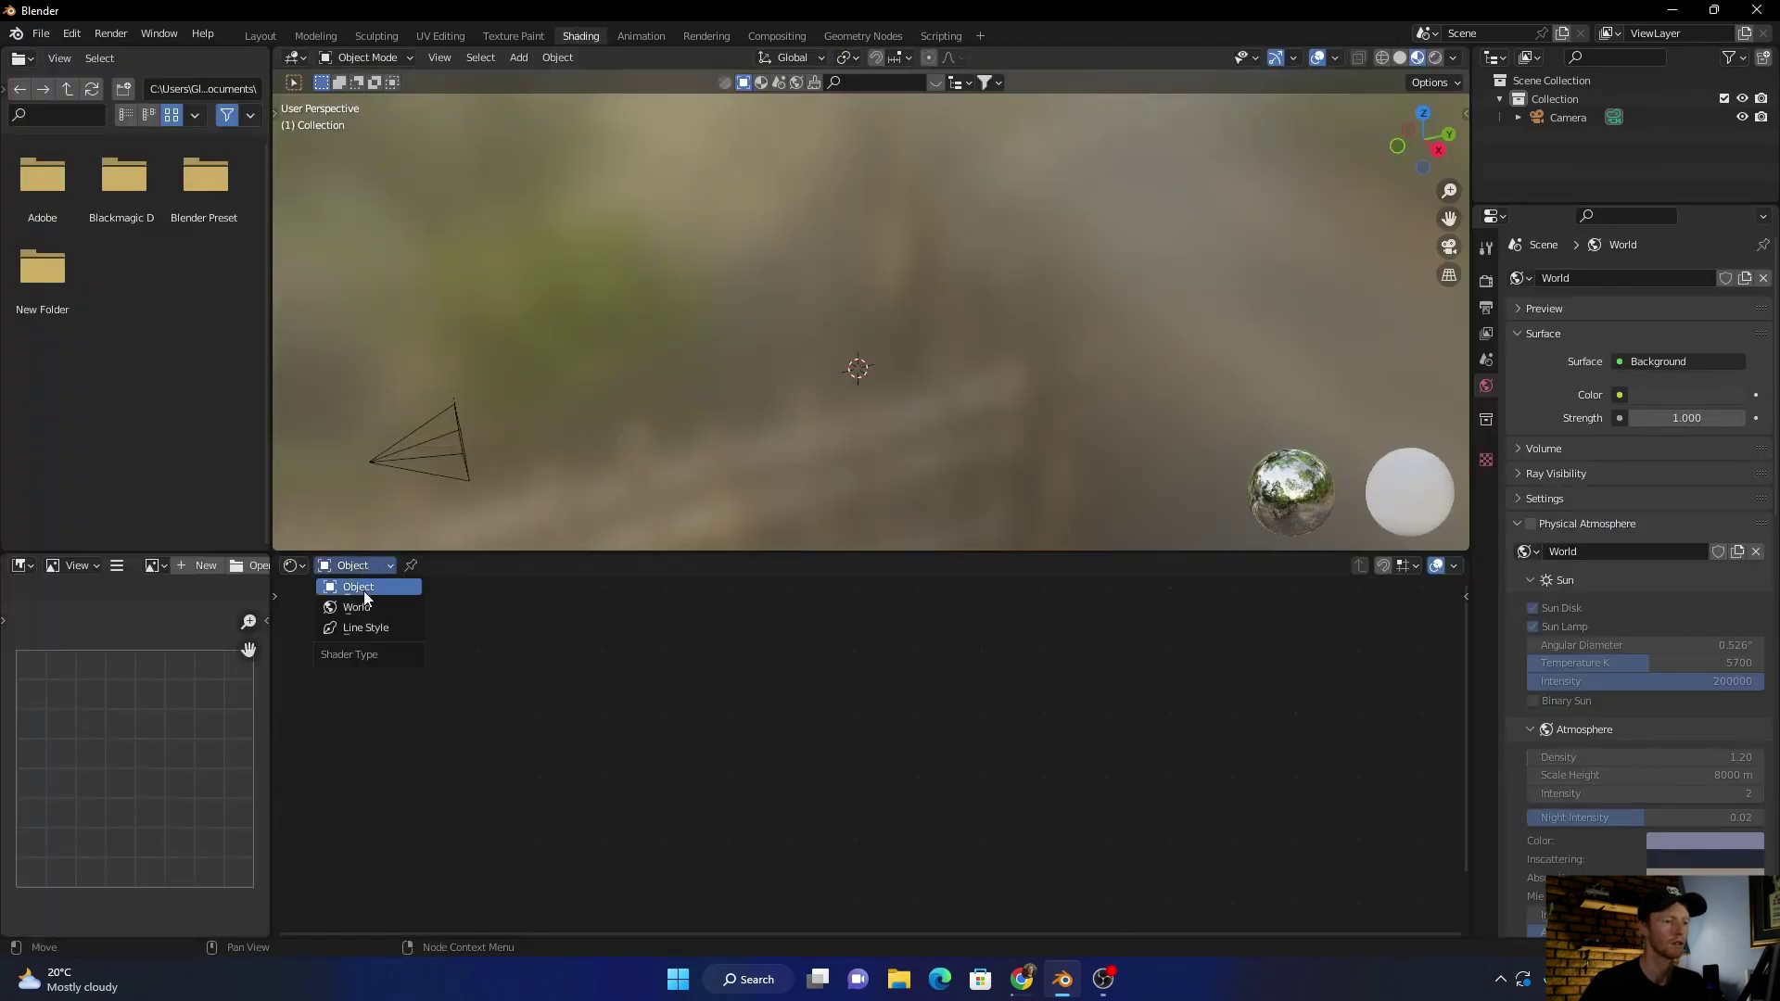
pyautogui.click(365, 606)
pyautogui.moveTo(587, 693); pyautogui.dragTo(675, 762, button='middle')
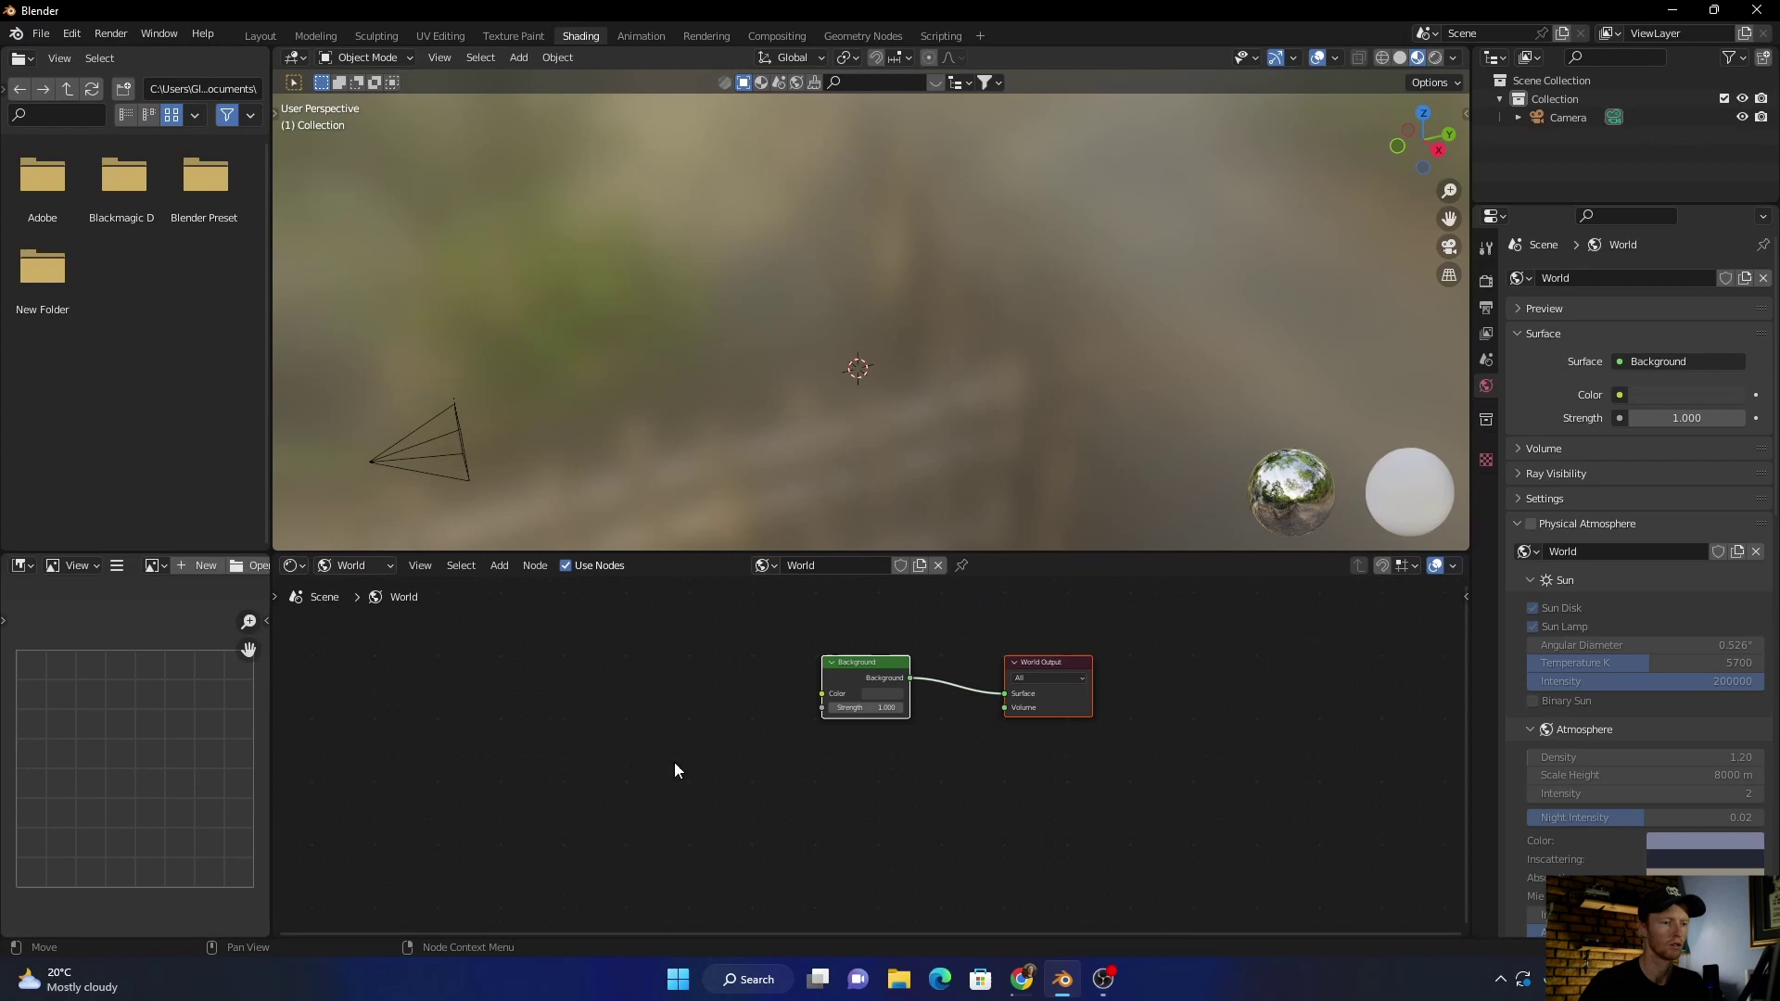
# Step: Add an Environment Texture node and link its Color to Background Color
pyautogui.hotkey('shift', 'a')
pyautogui.write('e')
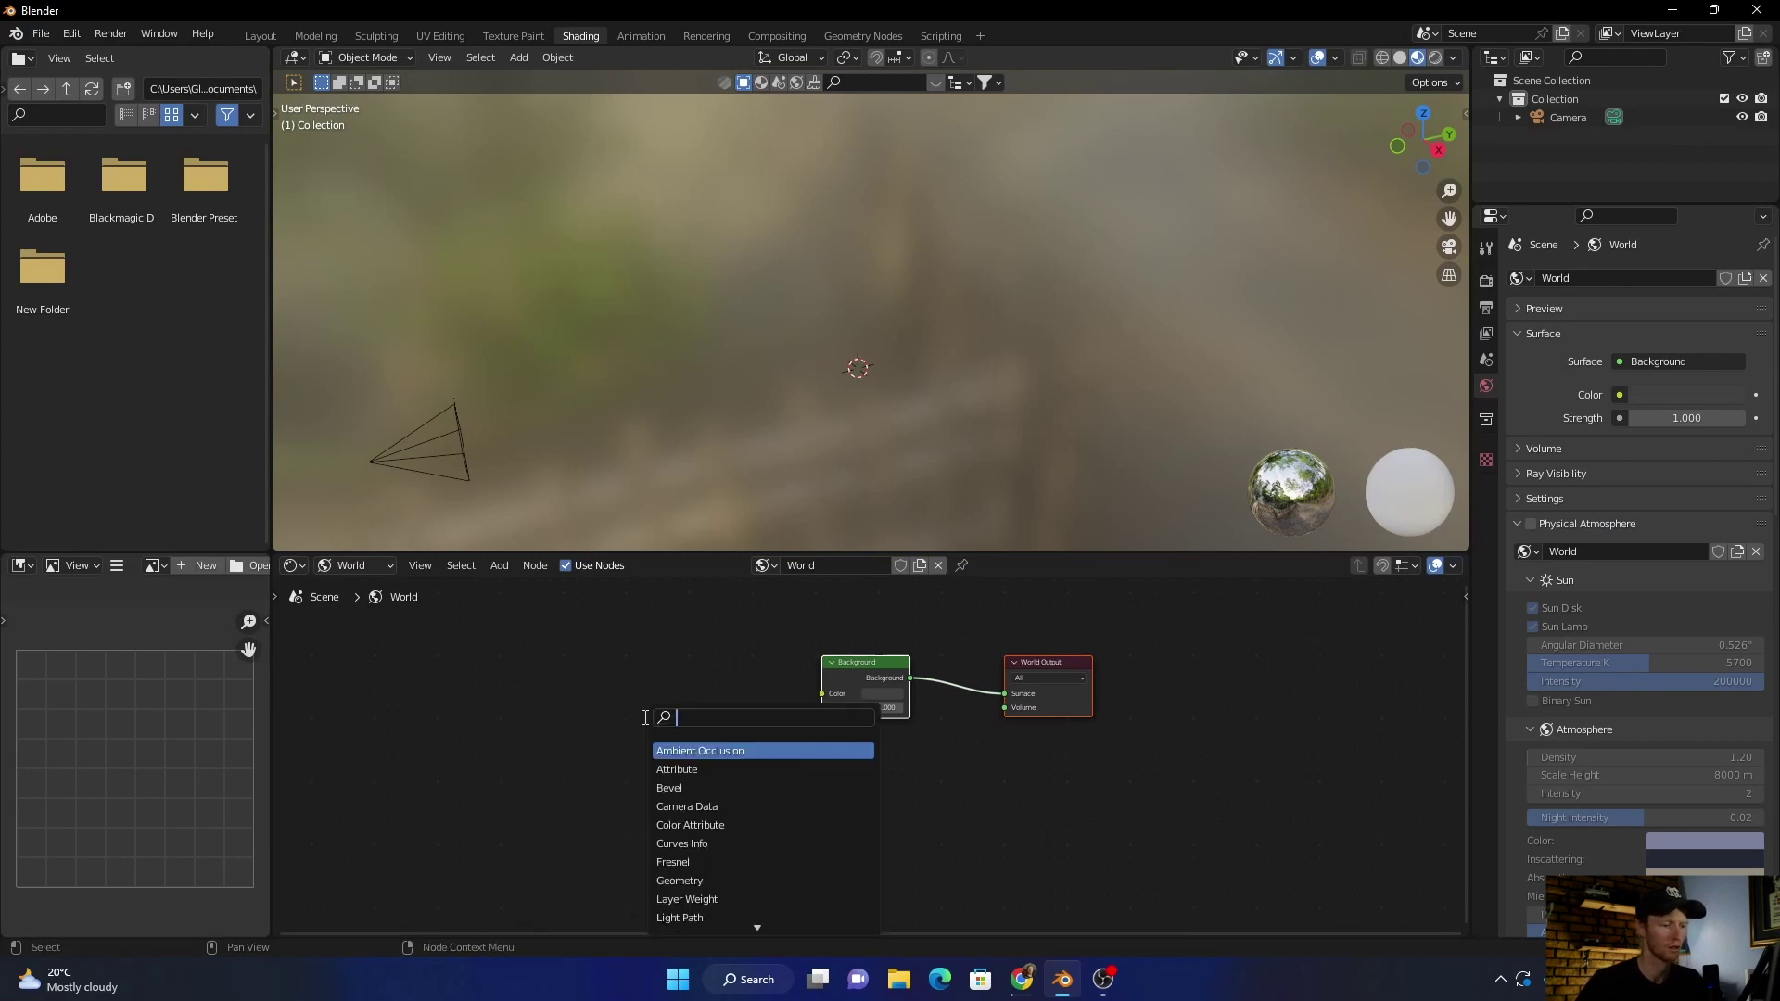
pyautogui.write('nv')
pyautogui.press('Return')
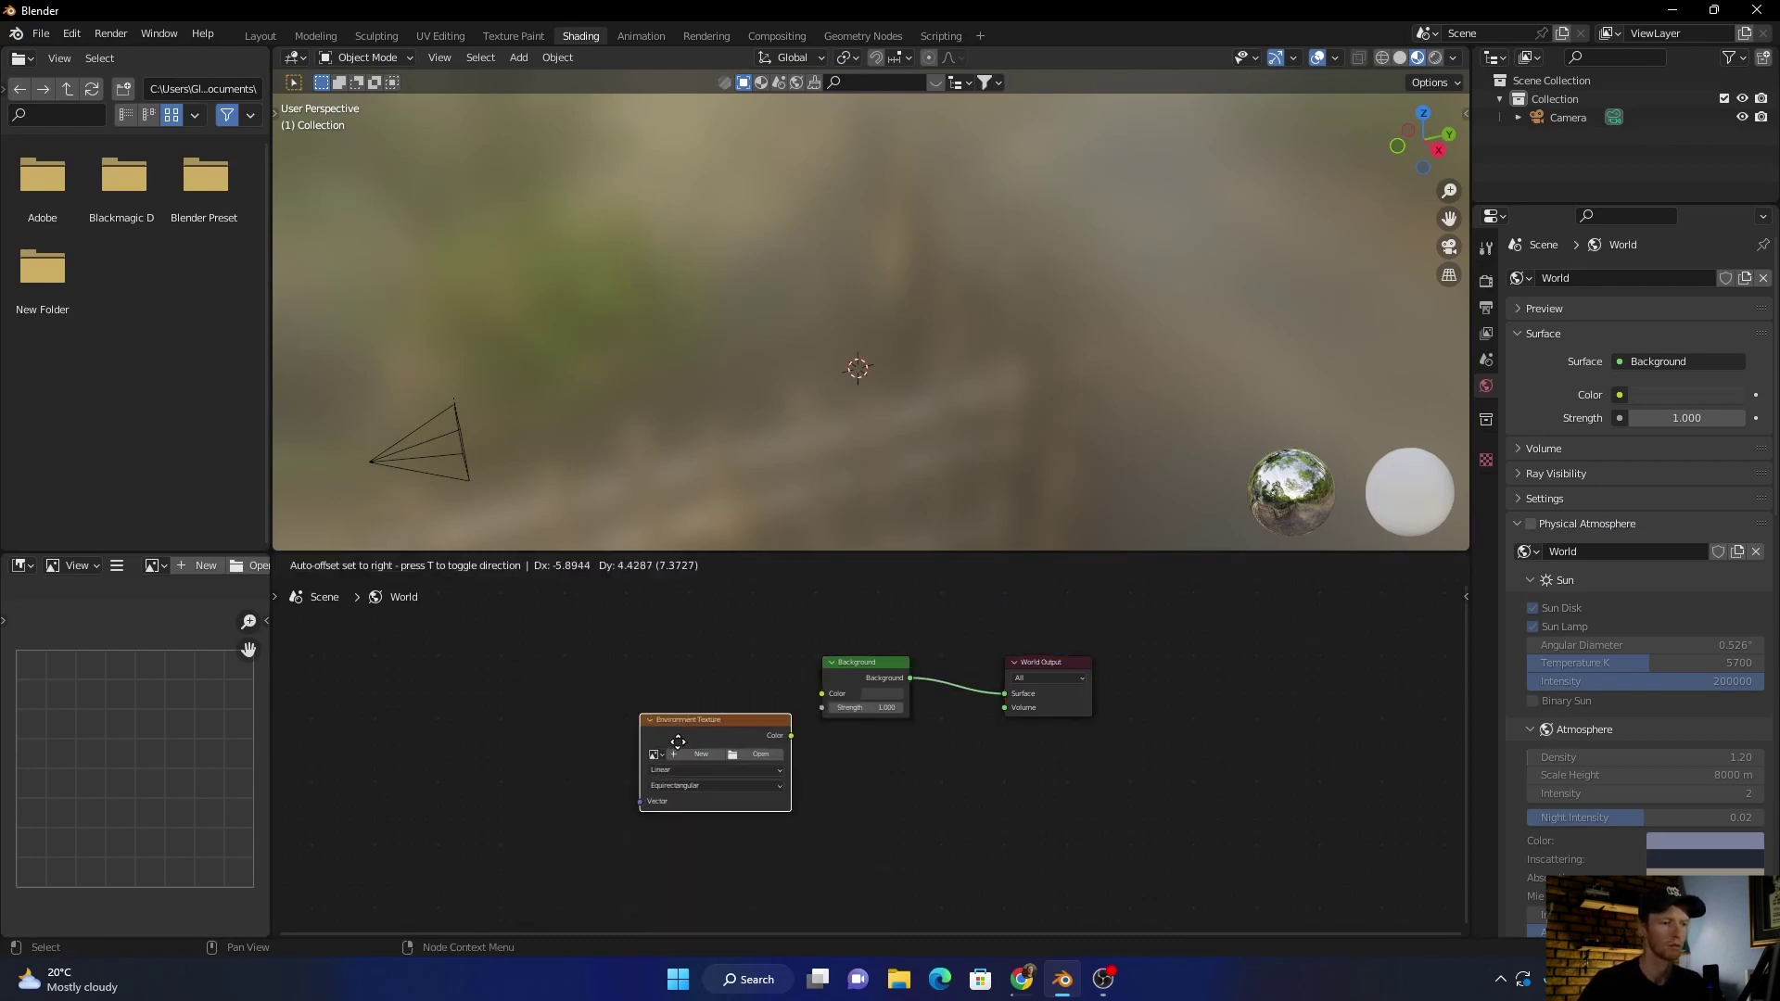
pyautogui.click(687, 690)
pyautogui.moveTo(734, 688); pyautogui.dragTo(816, 694)
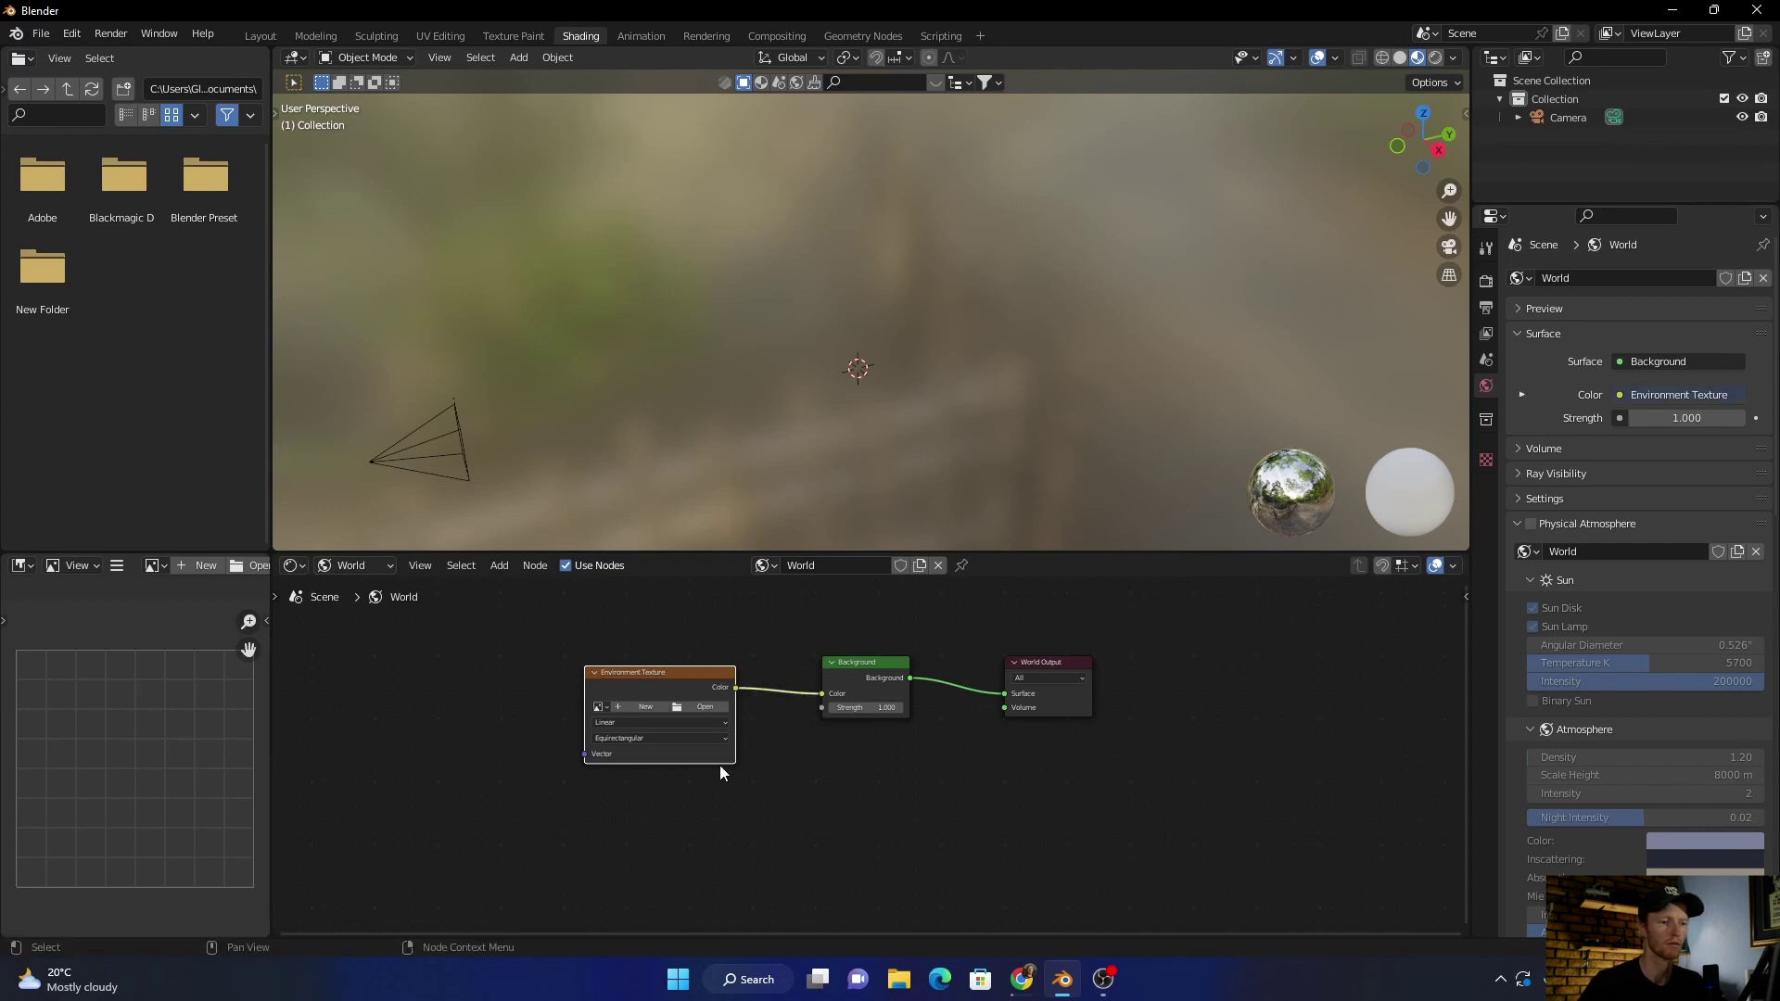
# Step: Load kloppenheim_03_puresky_1k.exr from Downloads into the Environment Texture node
pyautogui.click(697, 706)
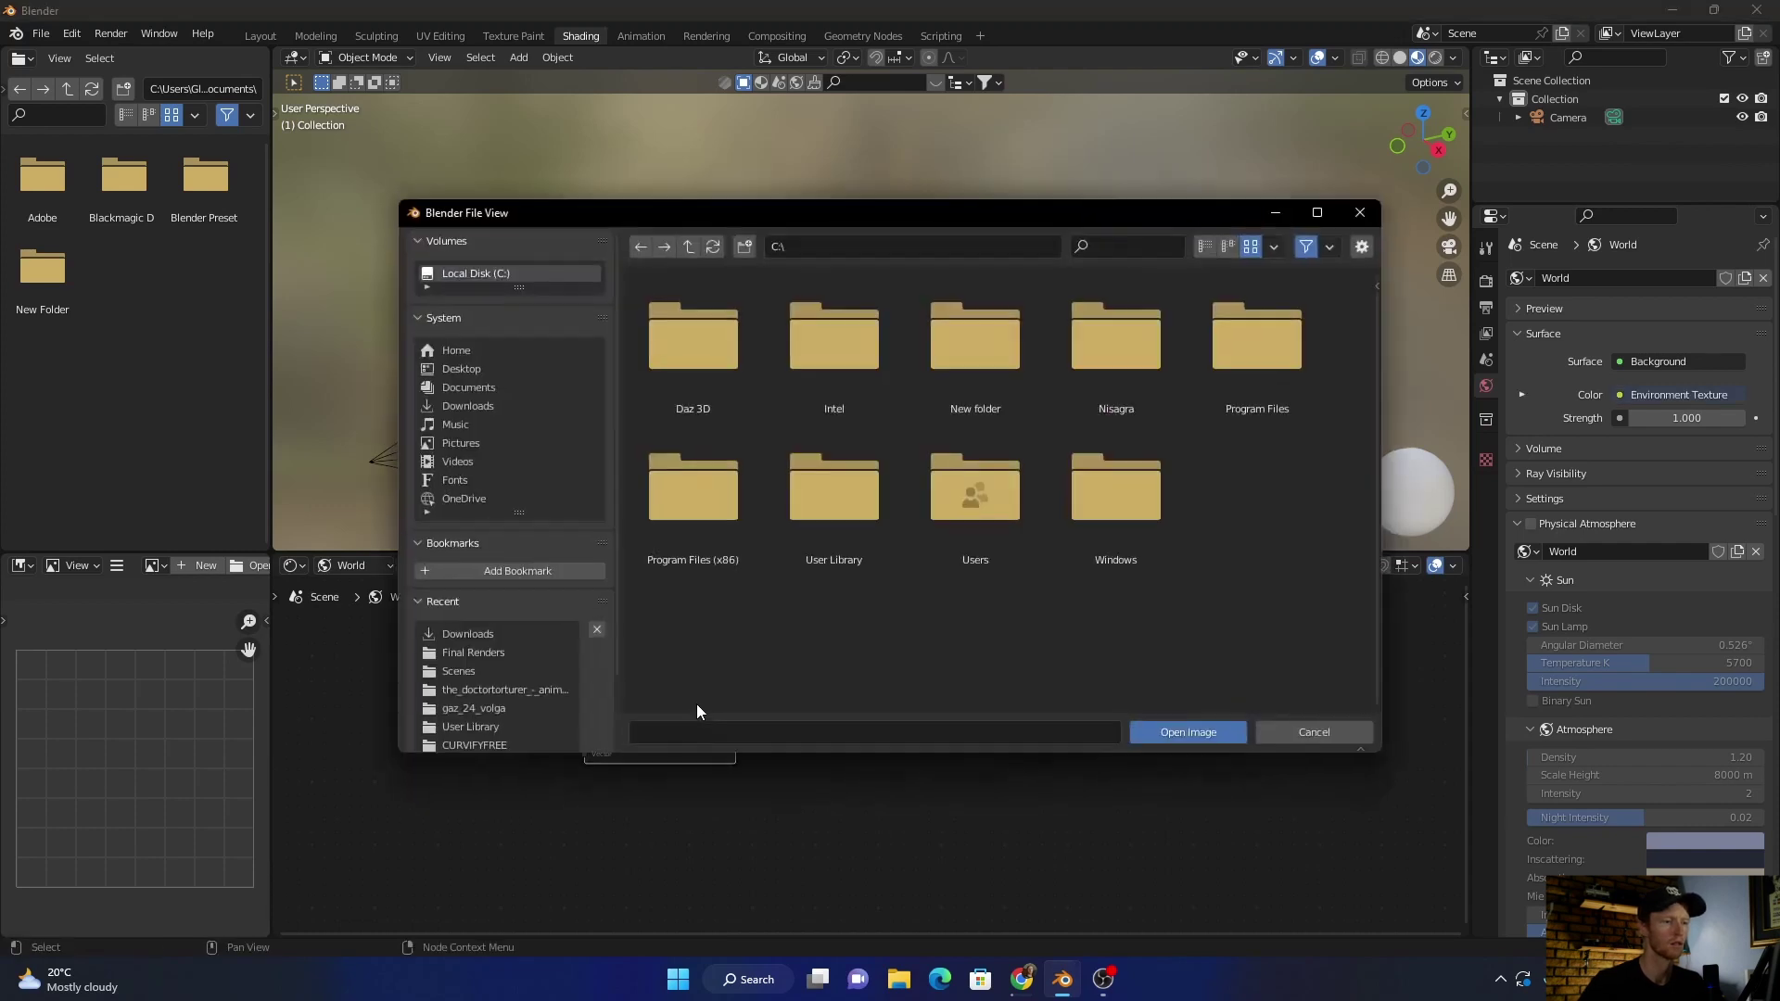
pyautogui.click(461, 634)
pyautogui.scroll(-5, 836, 537)
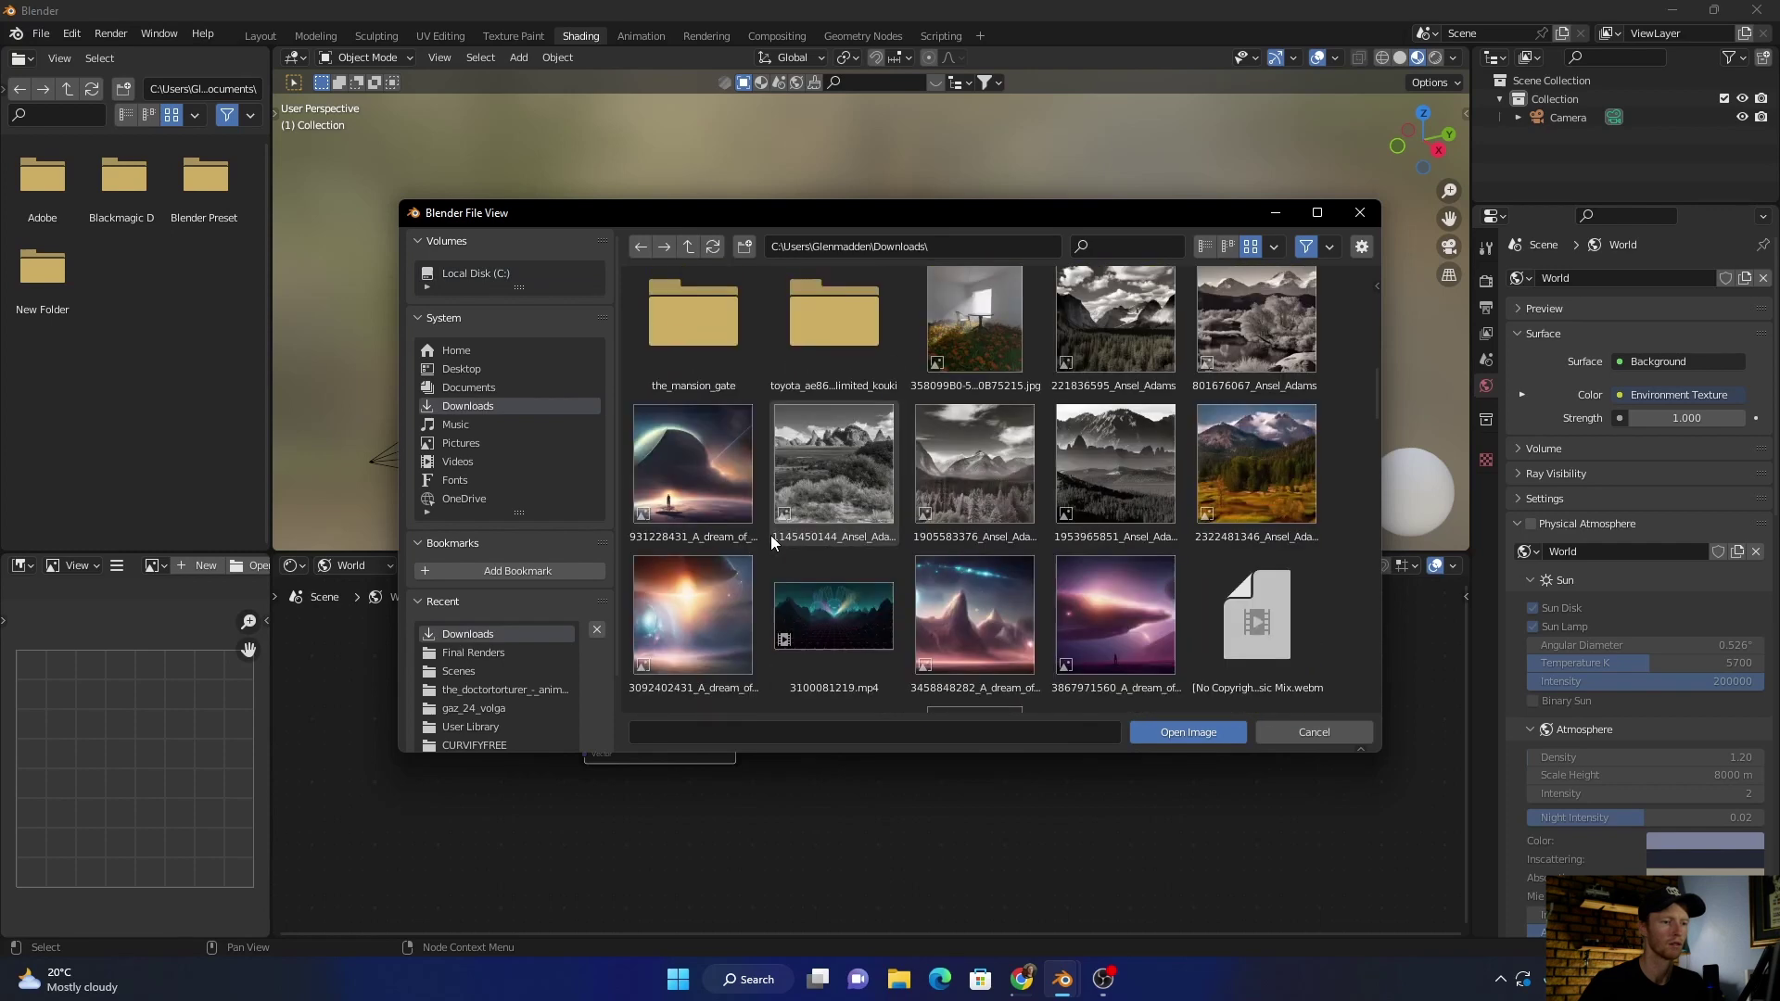
pyautogui.scroll(-10, 771, 536)
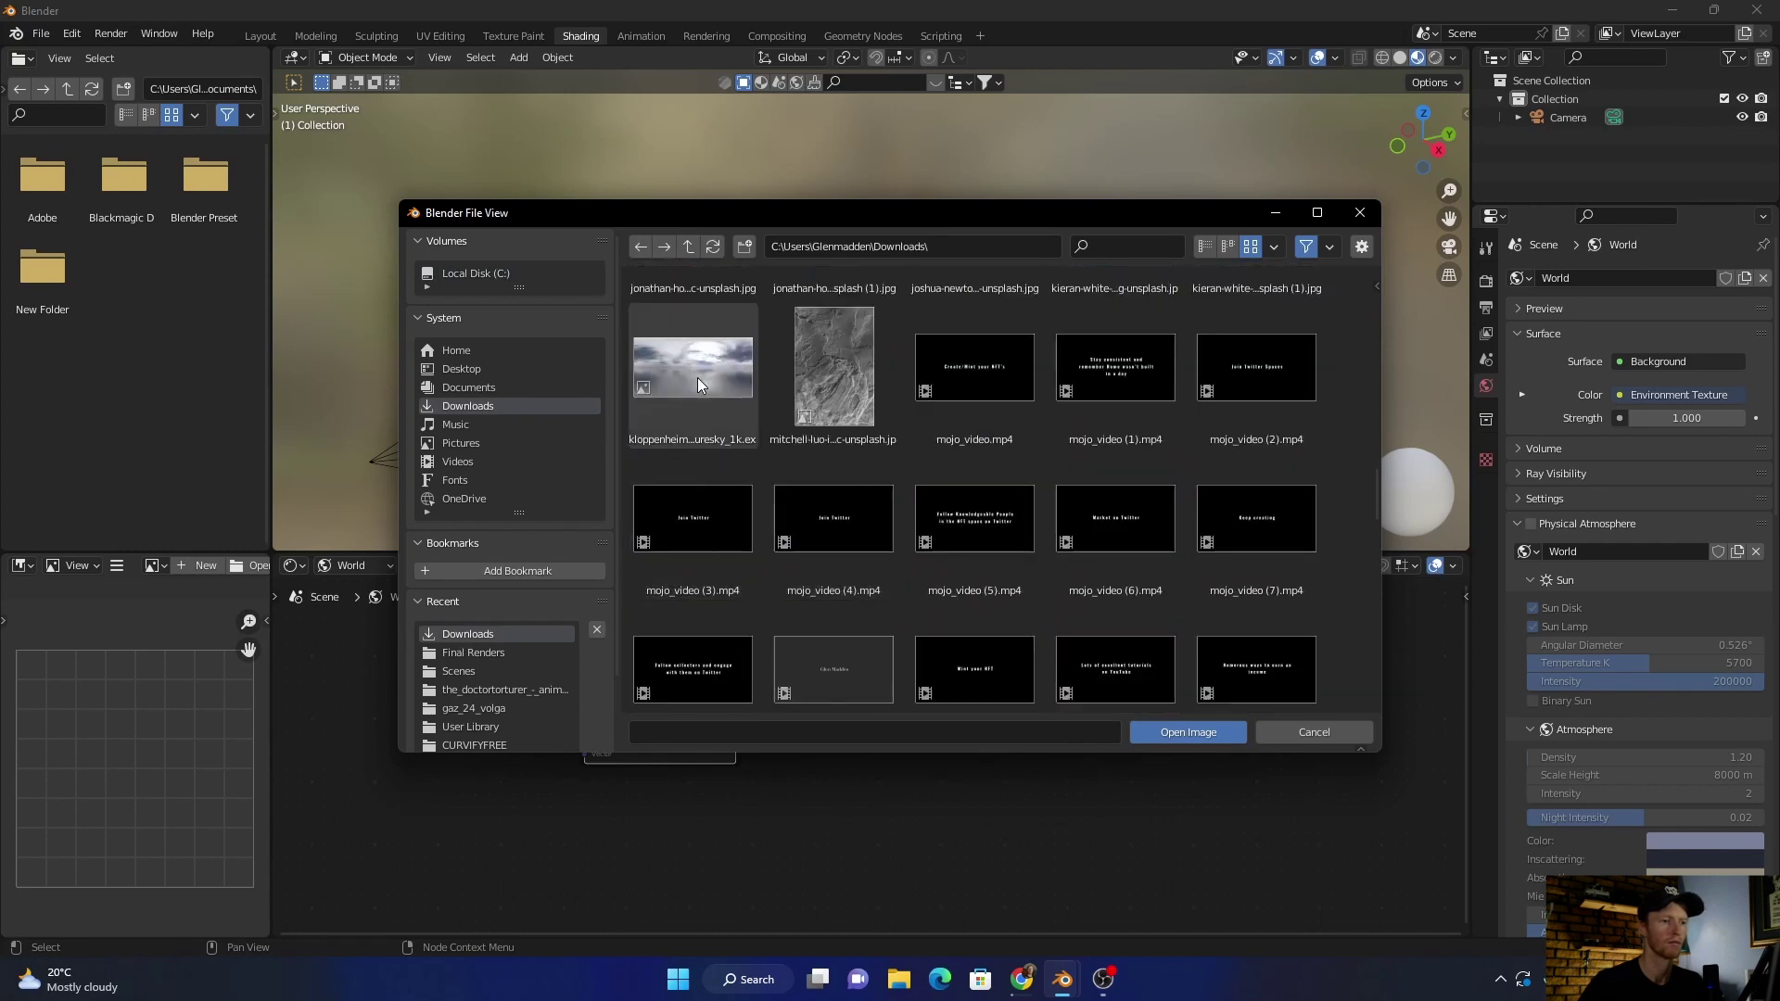
pyautogui.click(697, 376)
pyautogui.click(1158, 732)
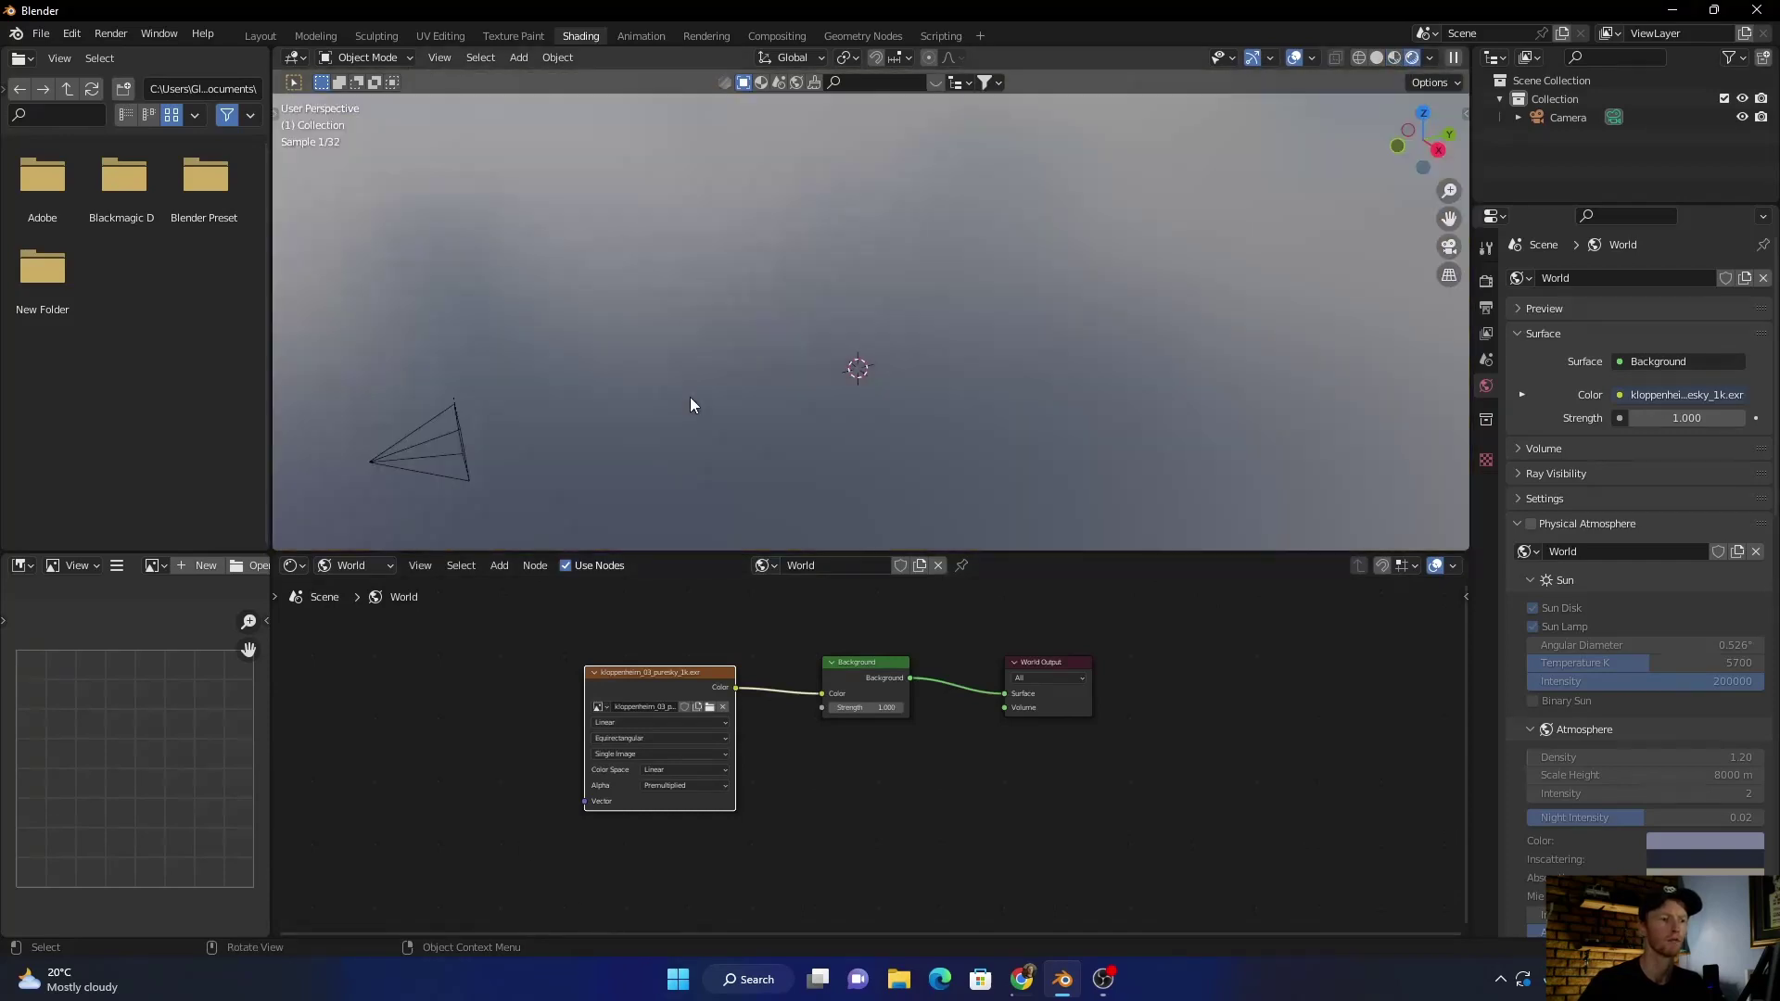
# Step: Add a plane scaled about 9.05 times as the ground, viewed through the camera
pyautogui.moveTo(689, 397); pyautogui.dragTo(807, 348, button='middle')
pyautogui.click(1451, 245)
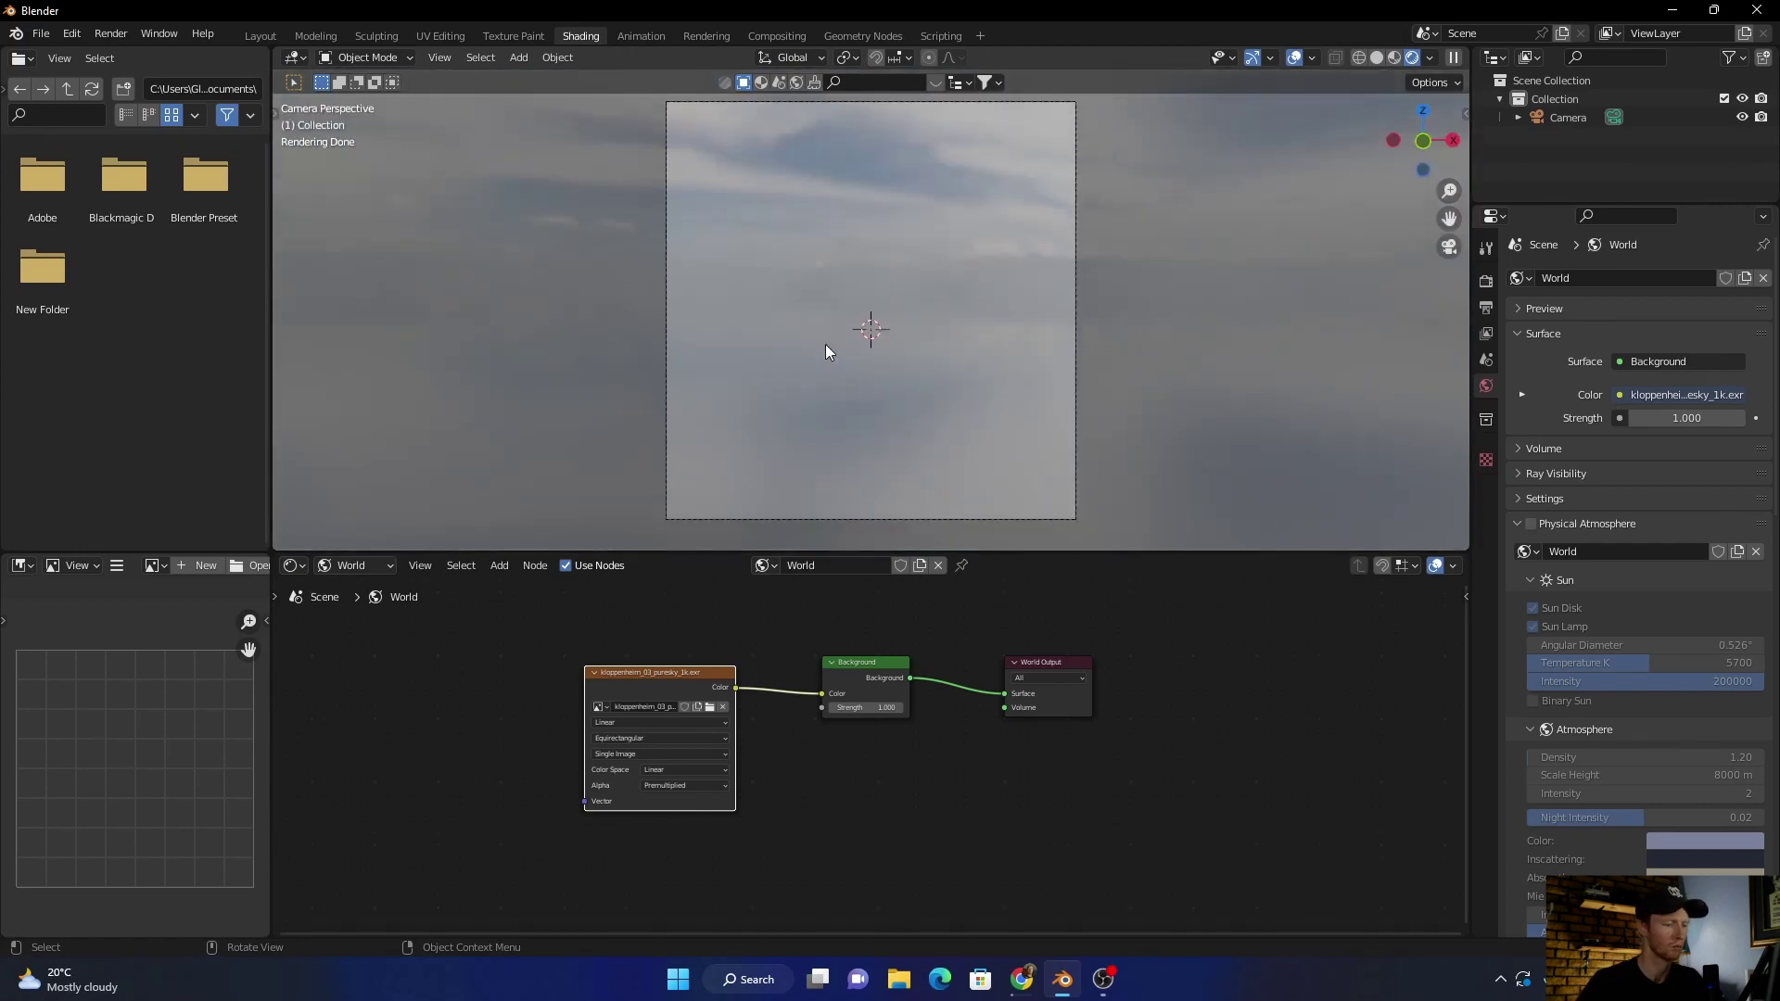
pyautogui.hotkey('shift', 'a')
pyautogui.click(895, 344)
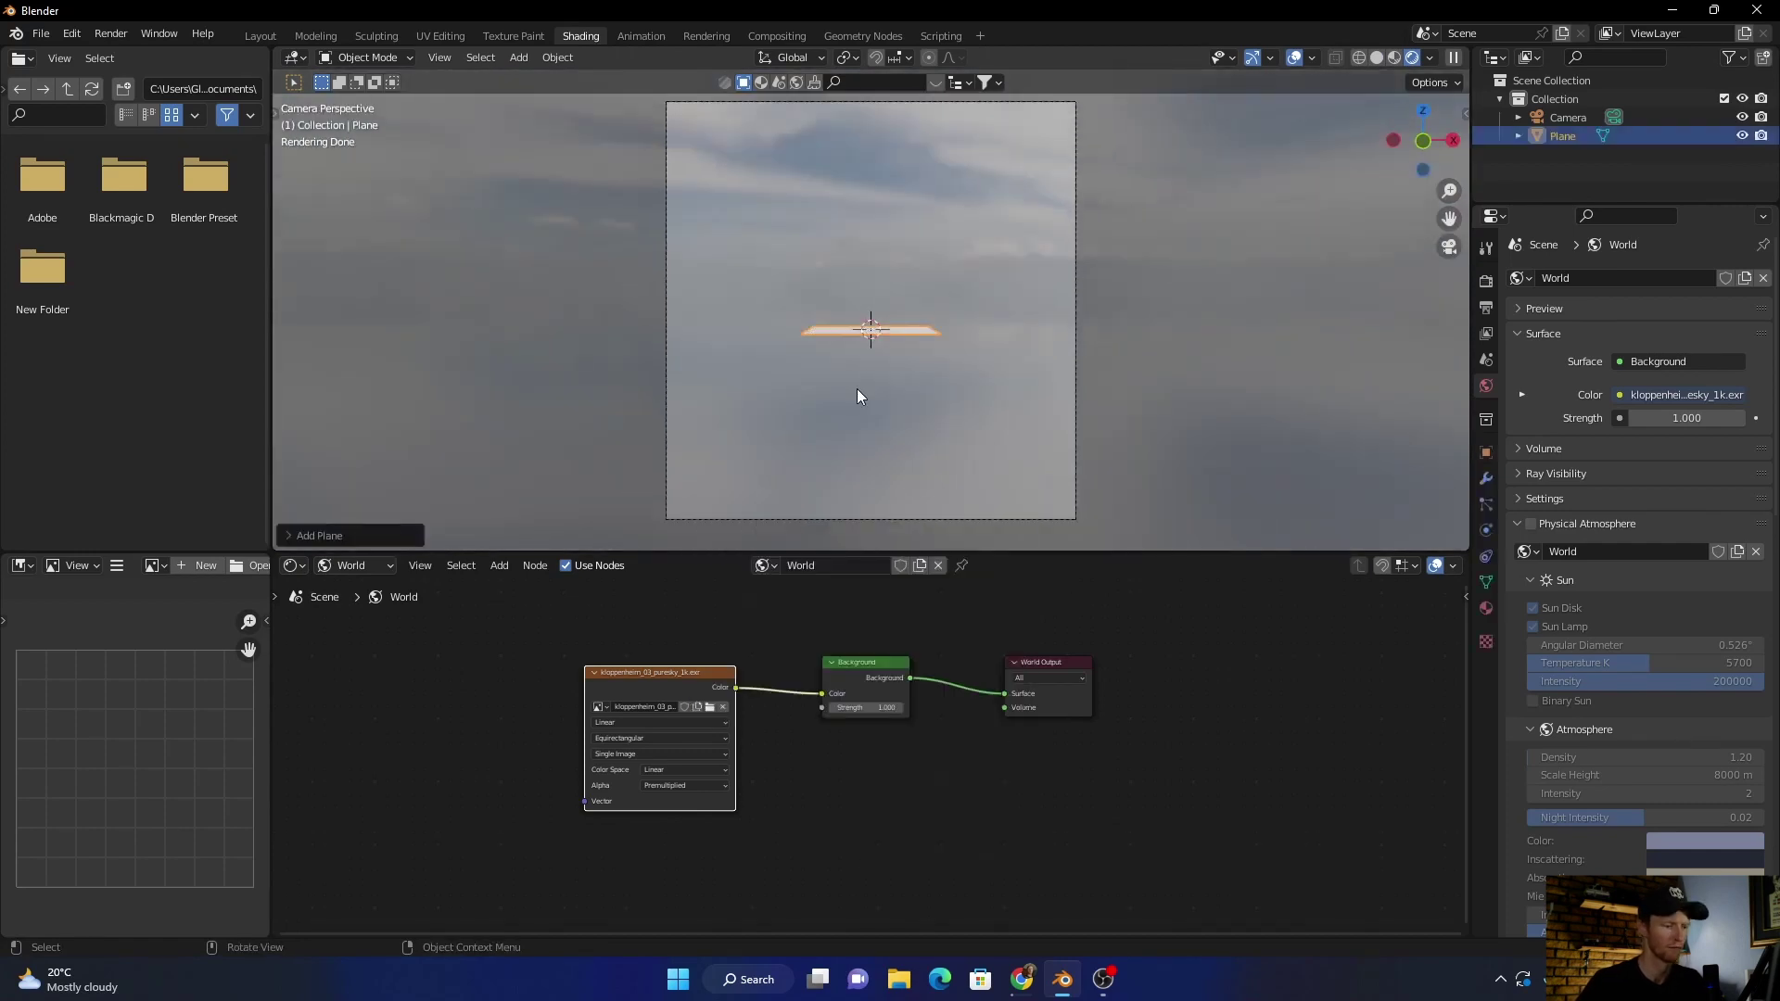
pyautogui.press('s')
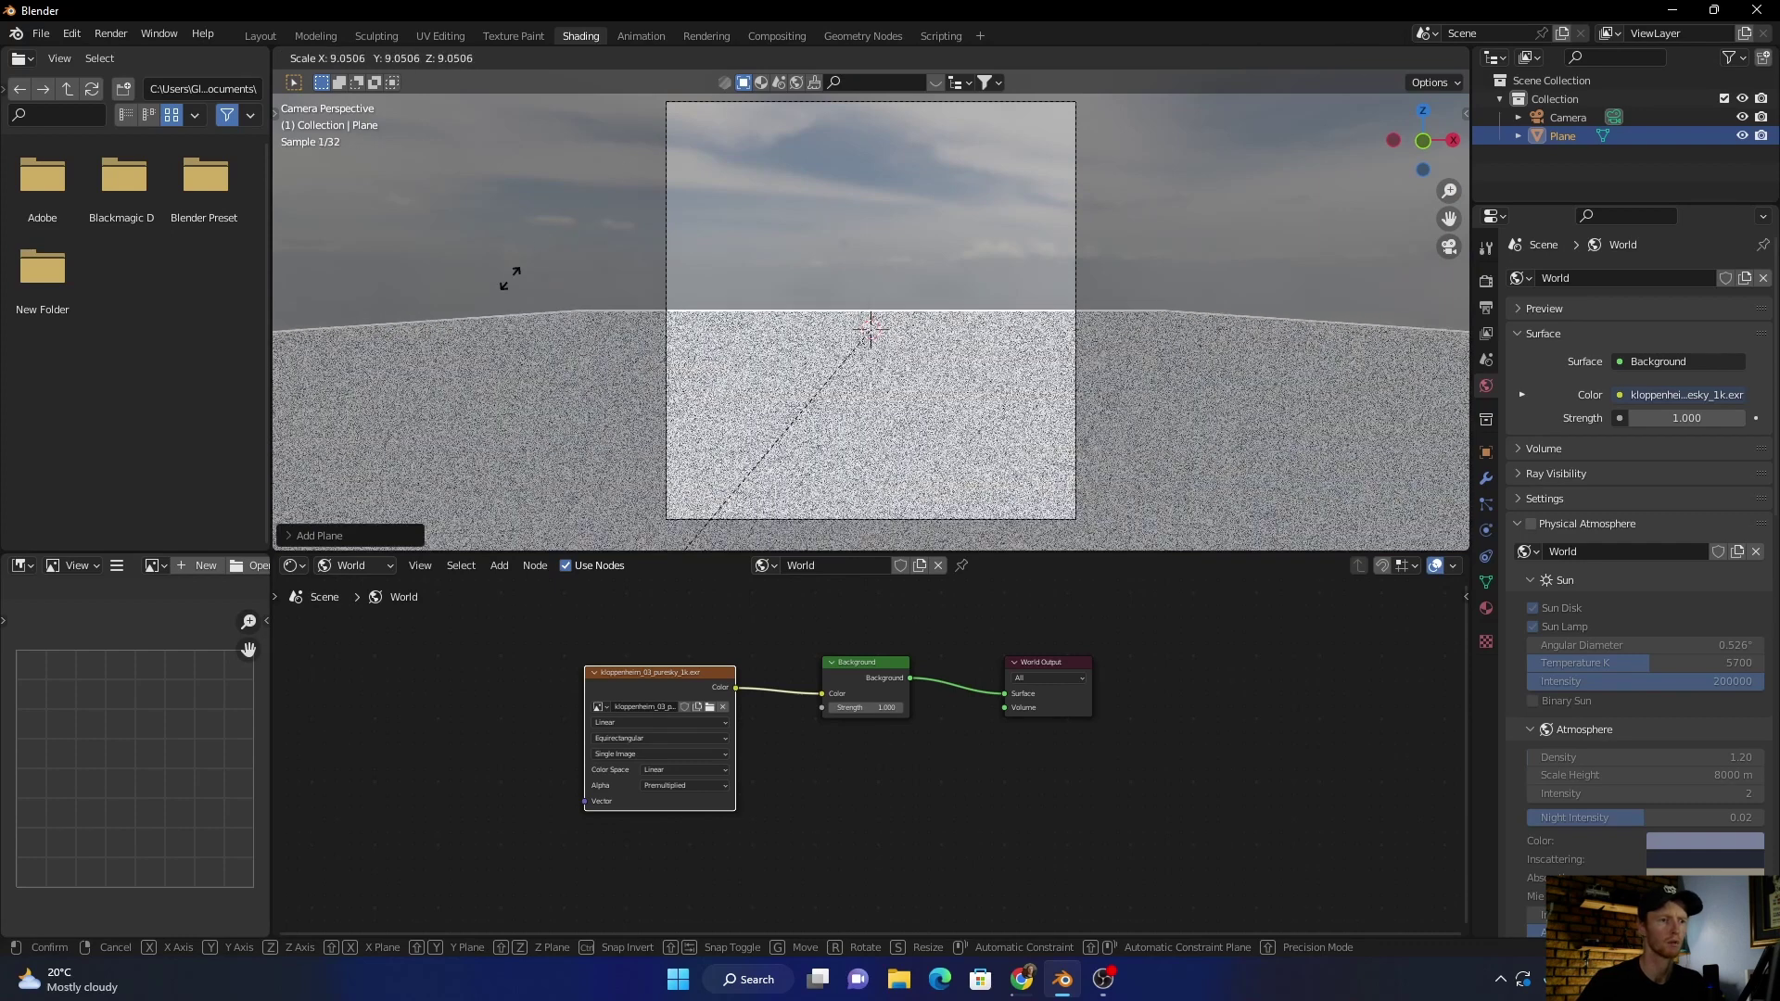
pyautogui.click(902, 302)
pyautogui.moveTo(826, 343); pyautogui.dragTo(792, 343, button='middle')
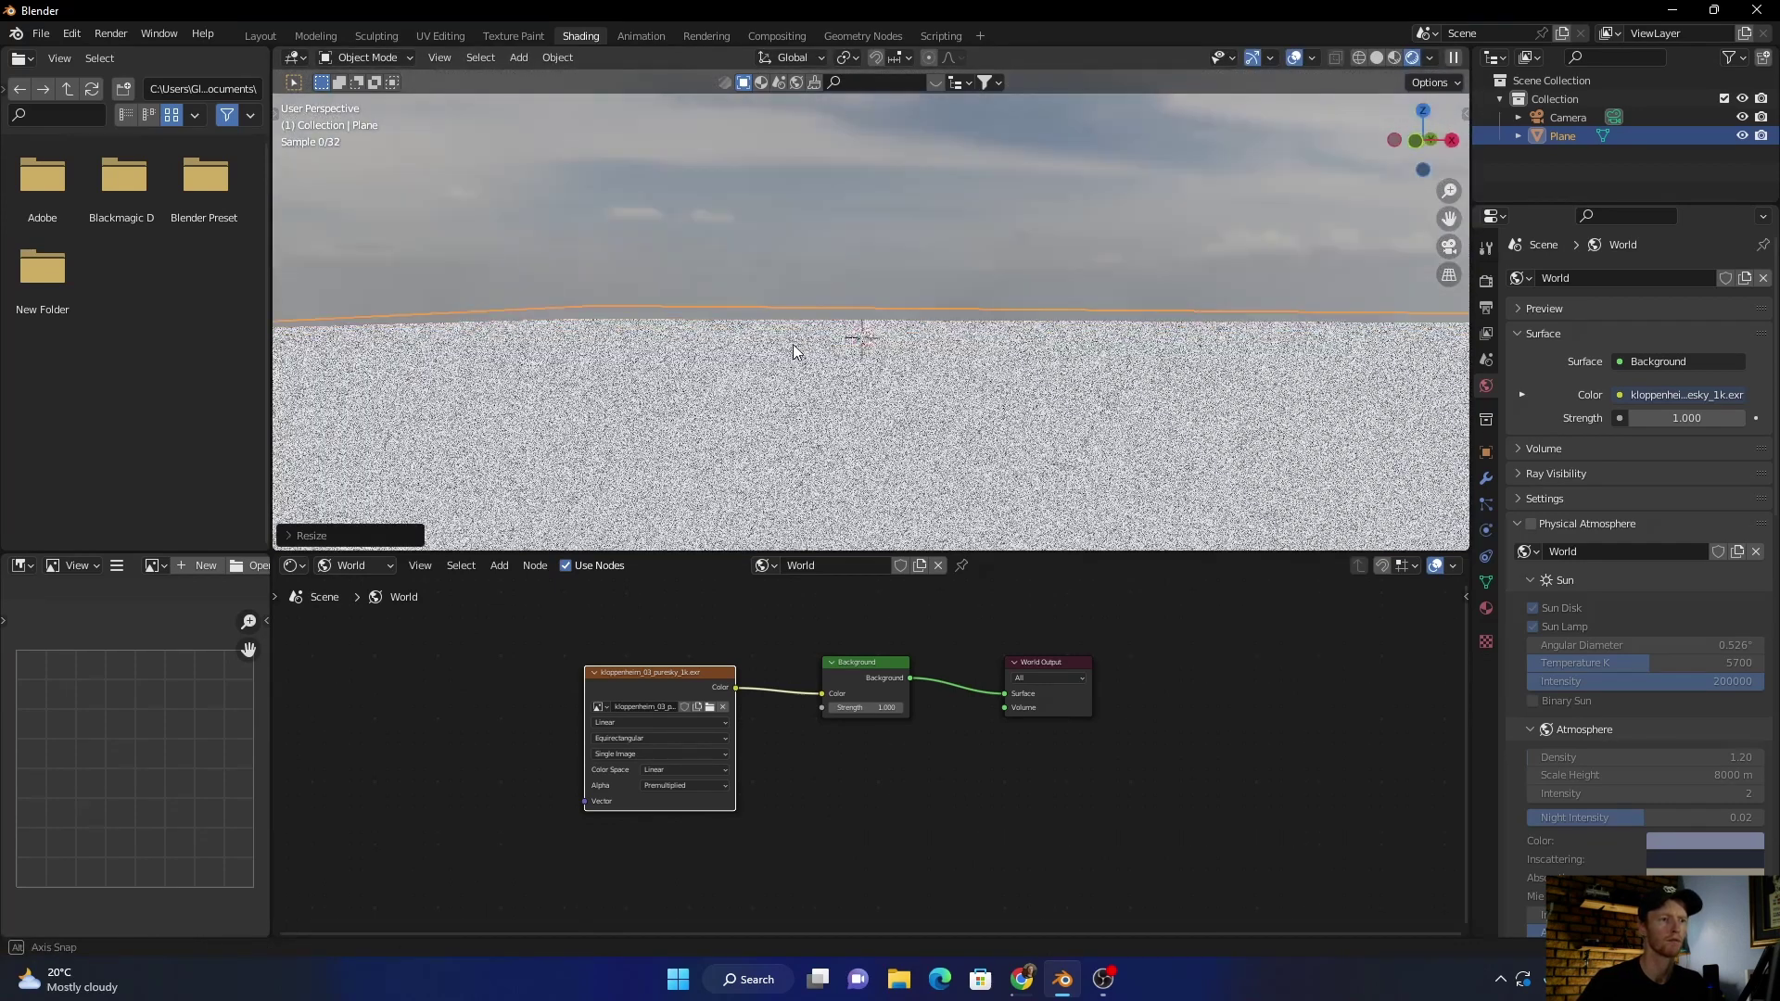
pyautogui.click(1449, 246)
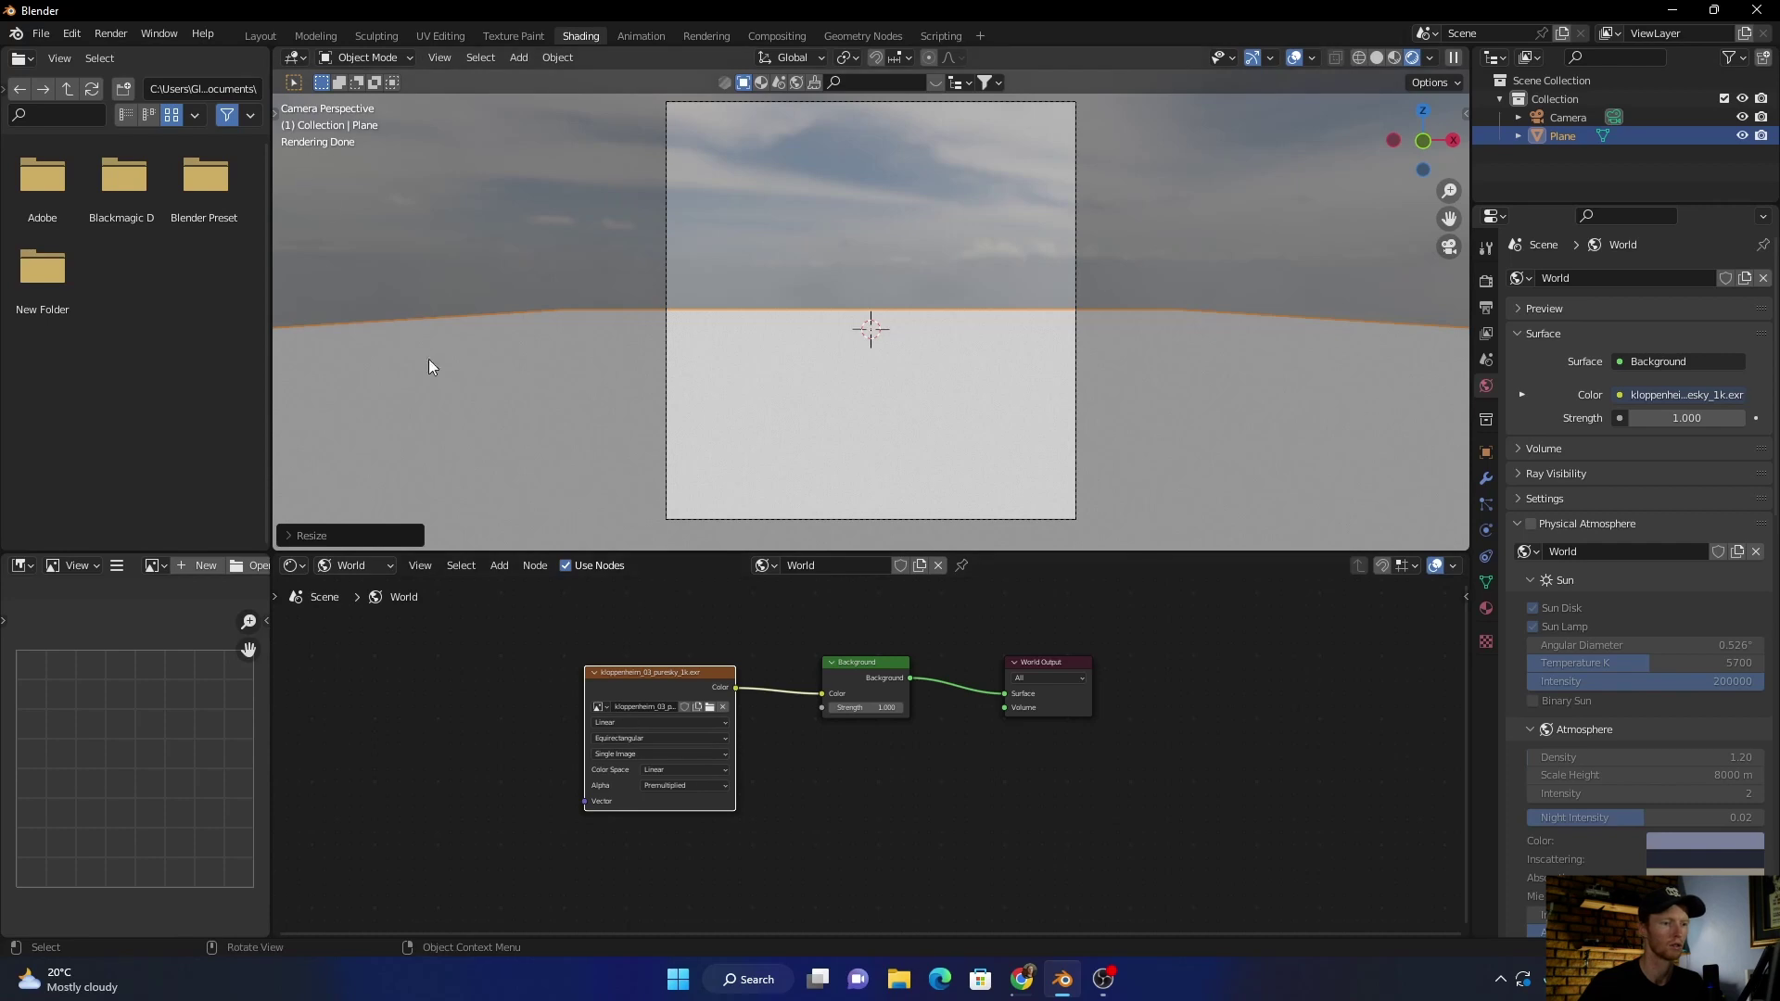
# Step: Add Texture Coordinate and Mapping nodes to the sky texture, trying Scale Z 10.6
pyautogui.click(647, 688)
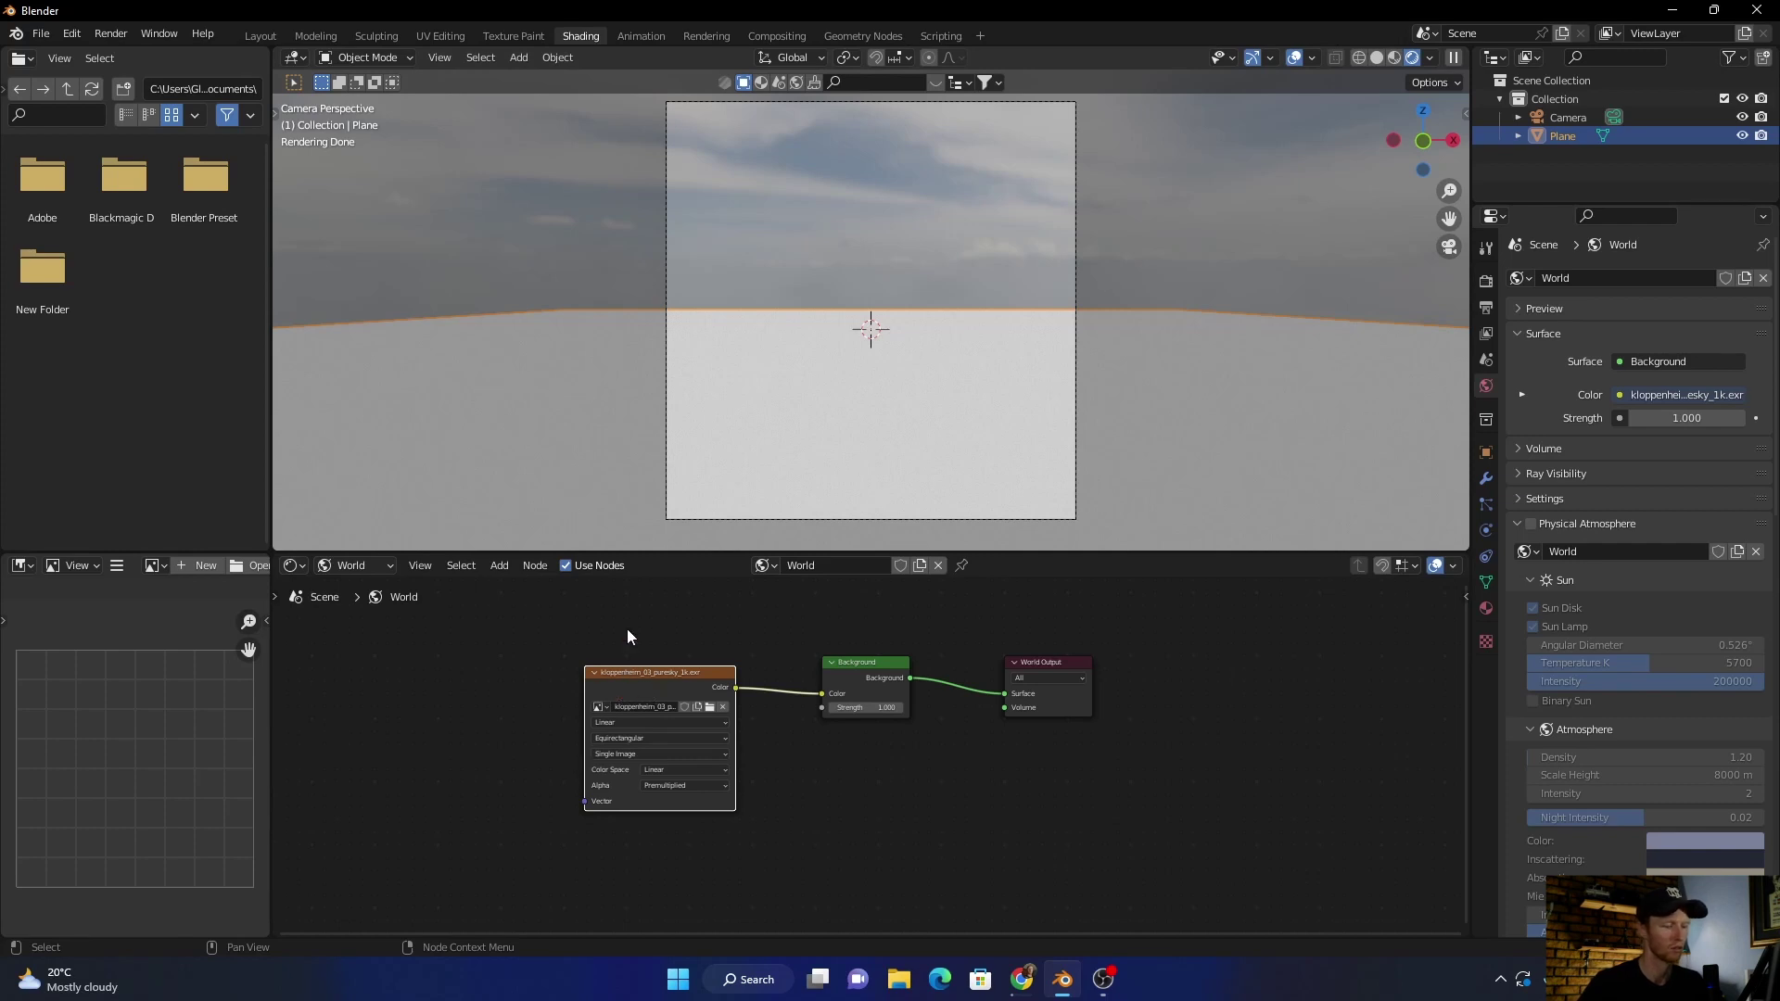
pyautogui.press('ctrl')
pyautogui.hotkey('ctrl', 't')
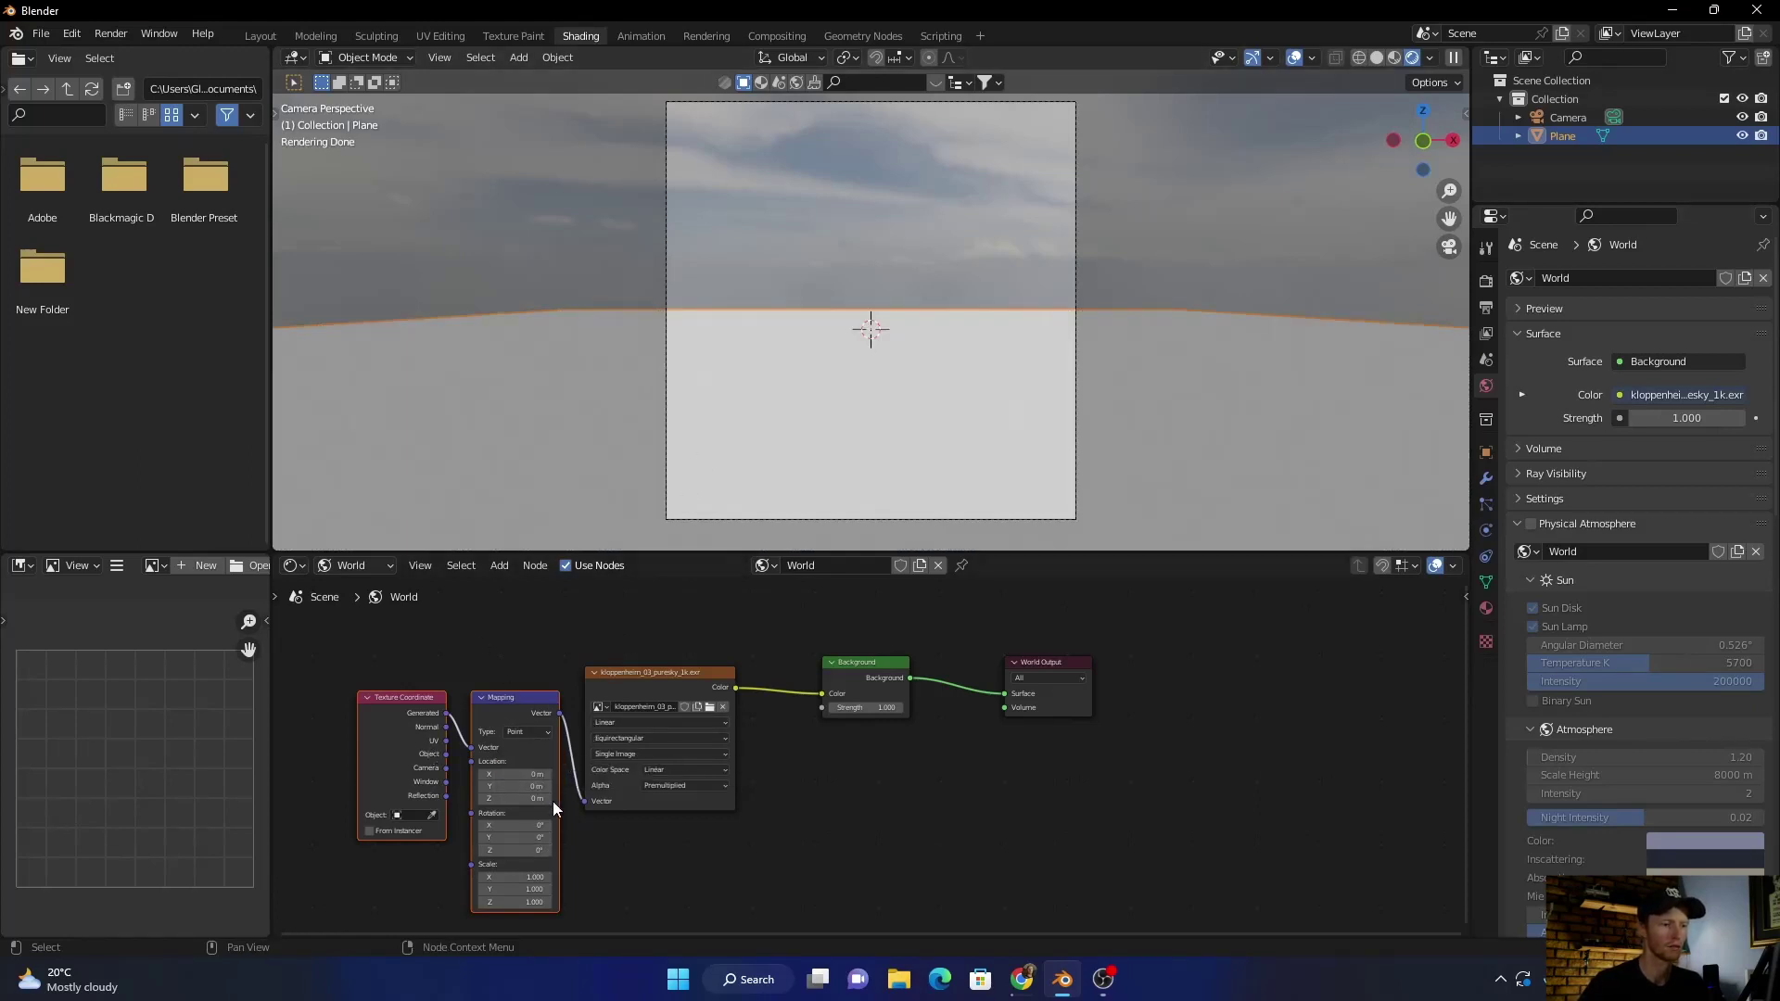
pyautogui.doubleClick(510, 902)
pyautogui.write('10.6')
pyautogui.press('Return')
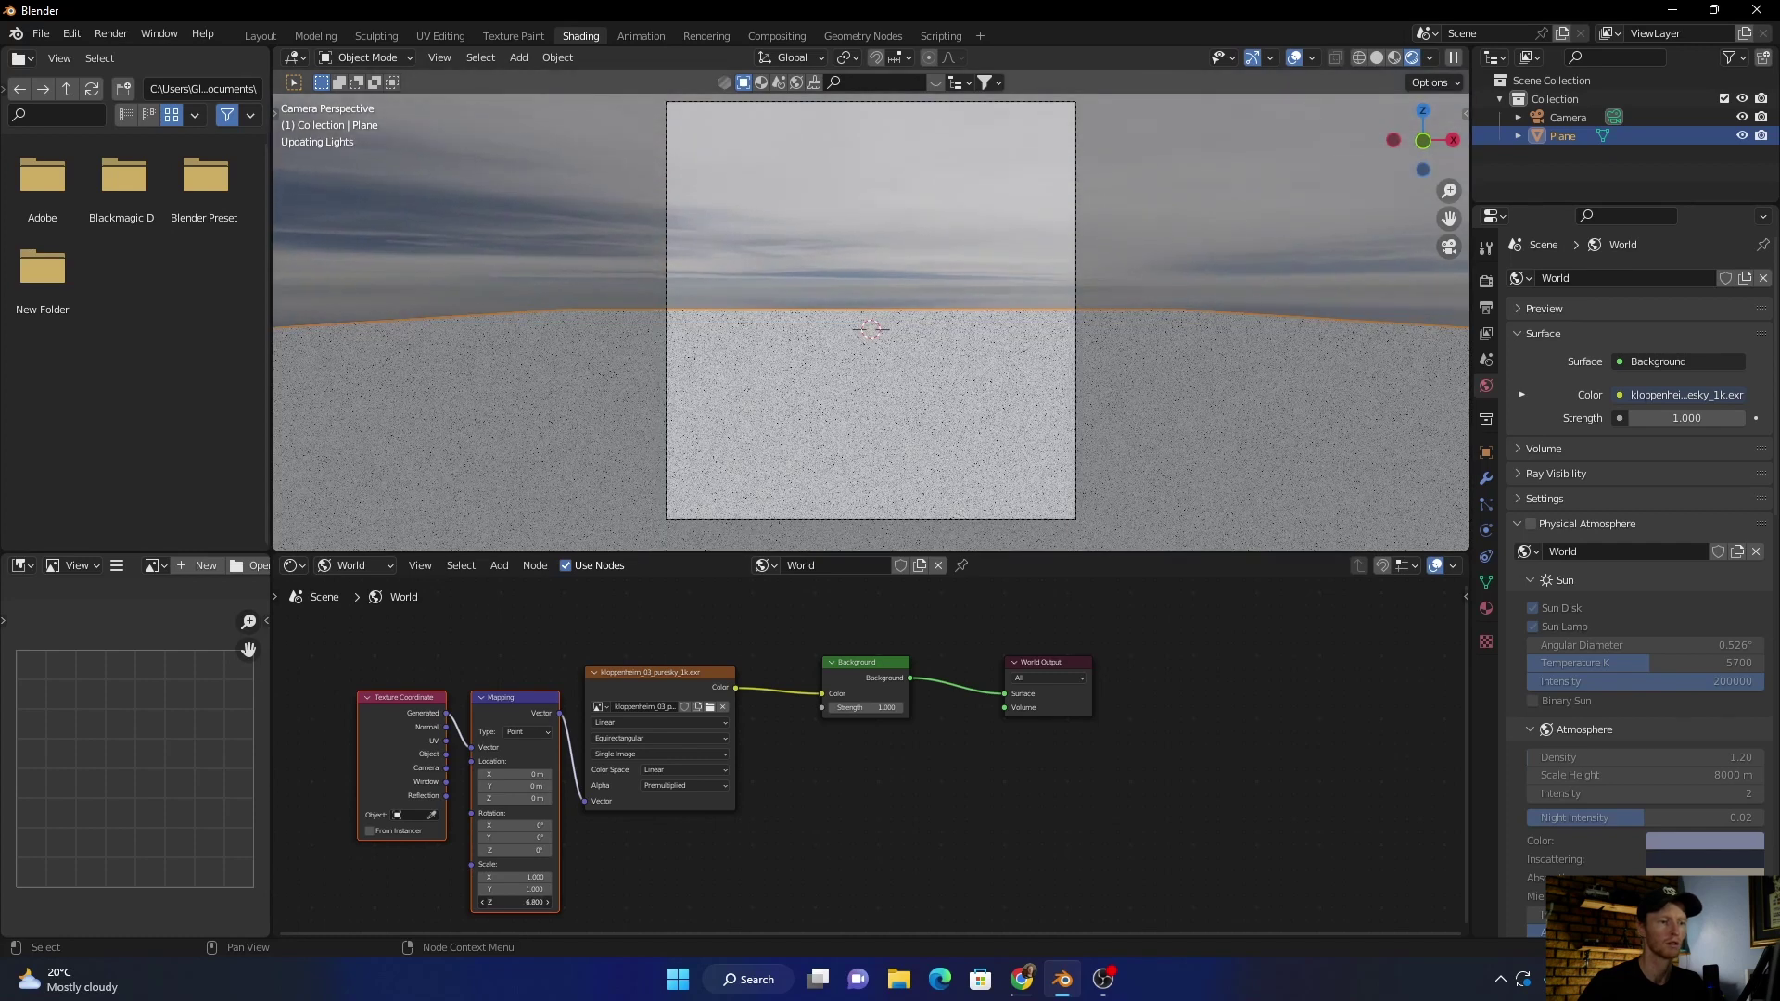
pyautogui.doubleClick(503, 902)
pyautogui.press('Return')
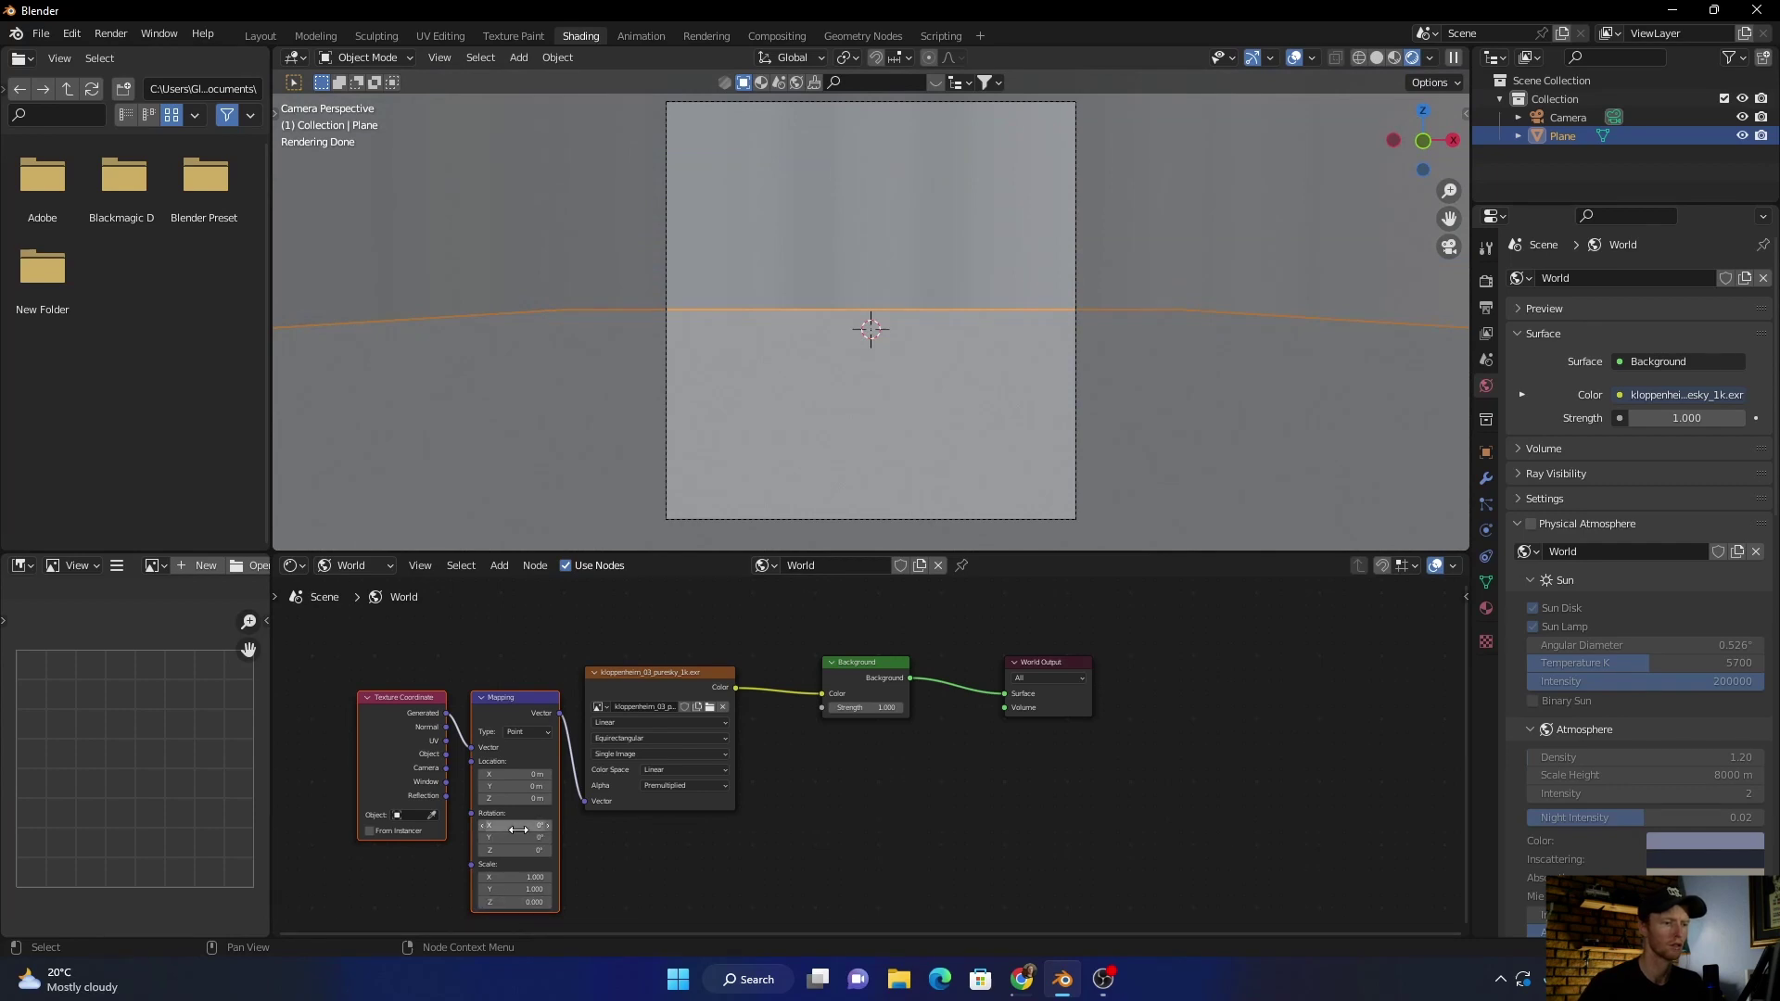
# Step: Reset Scale Z to 1 and rotate the sky to X 4.2°, Y 0°, Z about 43°
pyautogui.moveTo(514, 850); pyautogui.dragTo(552, 850)
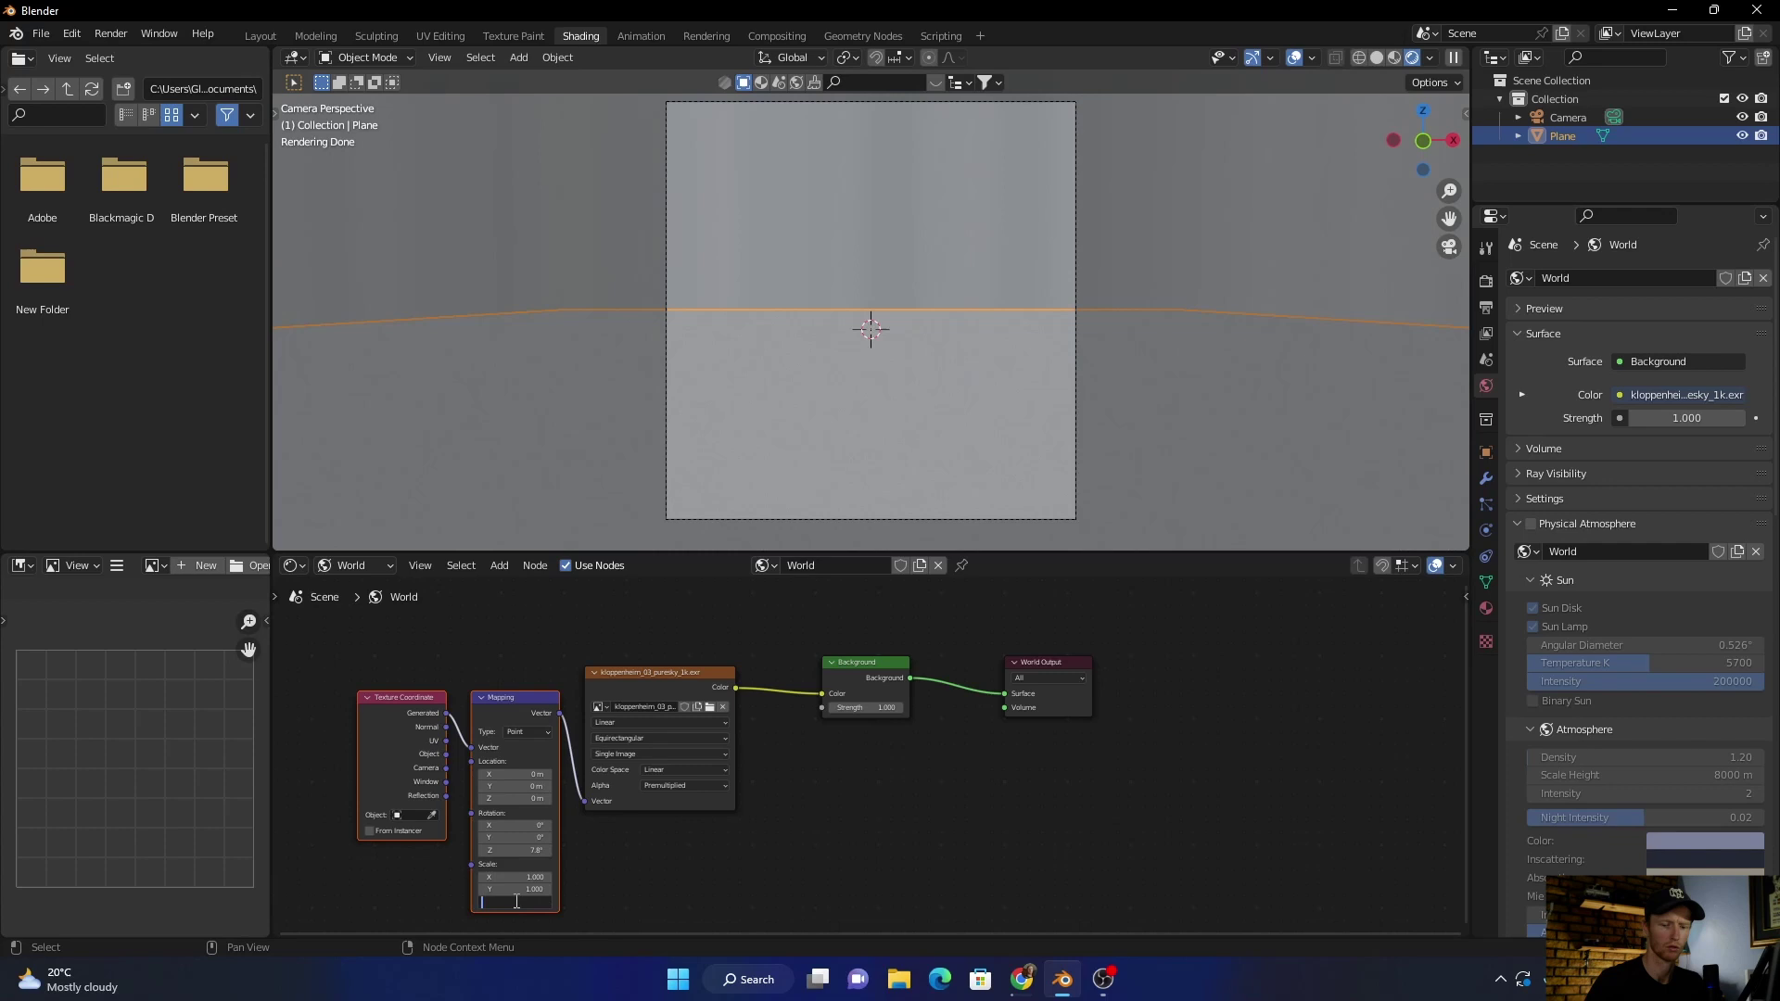
pyautogui.write('1')
pyautogui.press('Return')
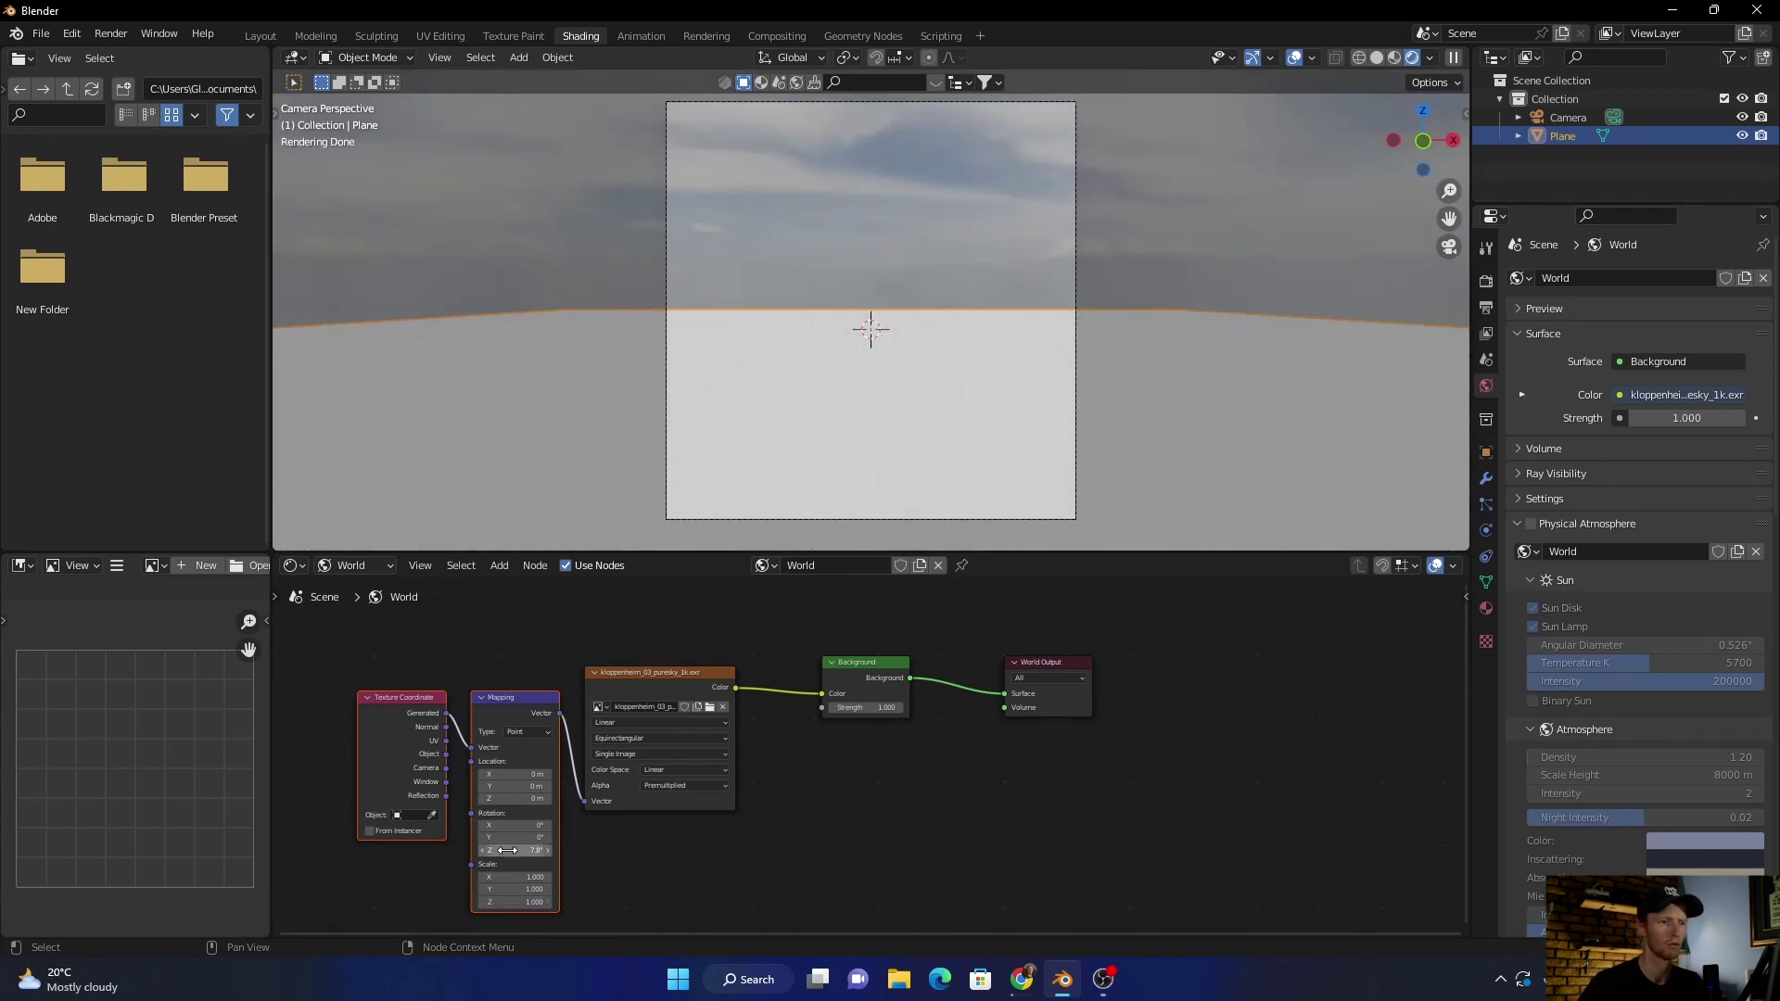
pyautogui.moveTo(507, 850); pyautogui.dragTo(561, 850)
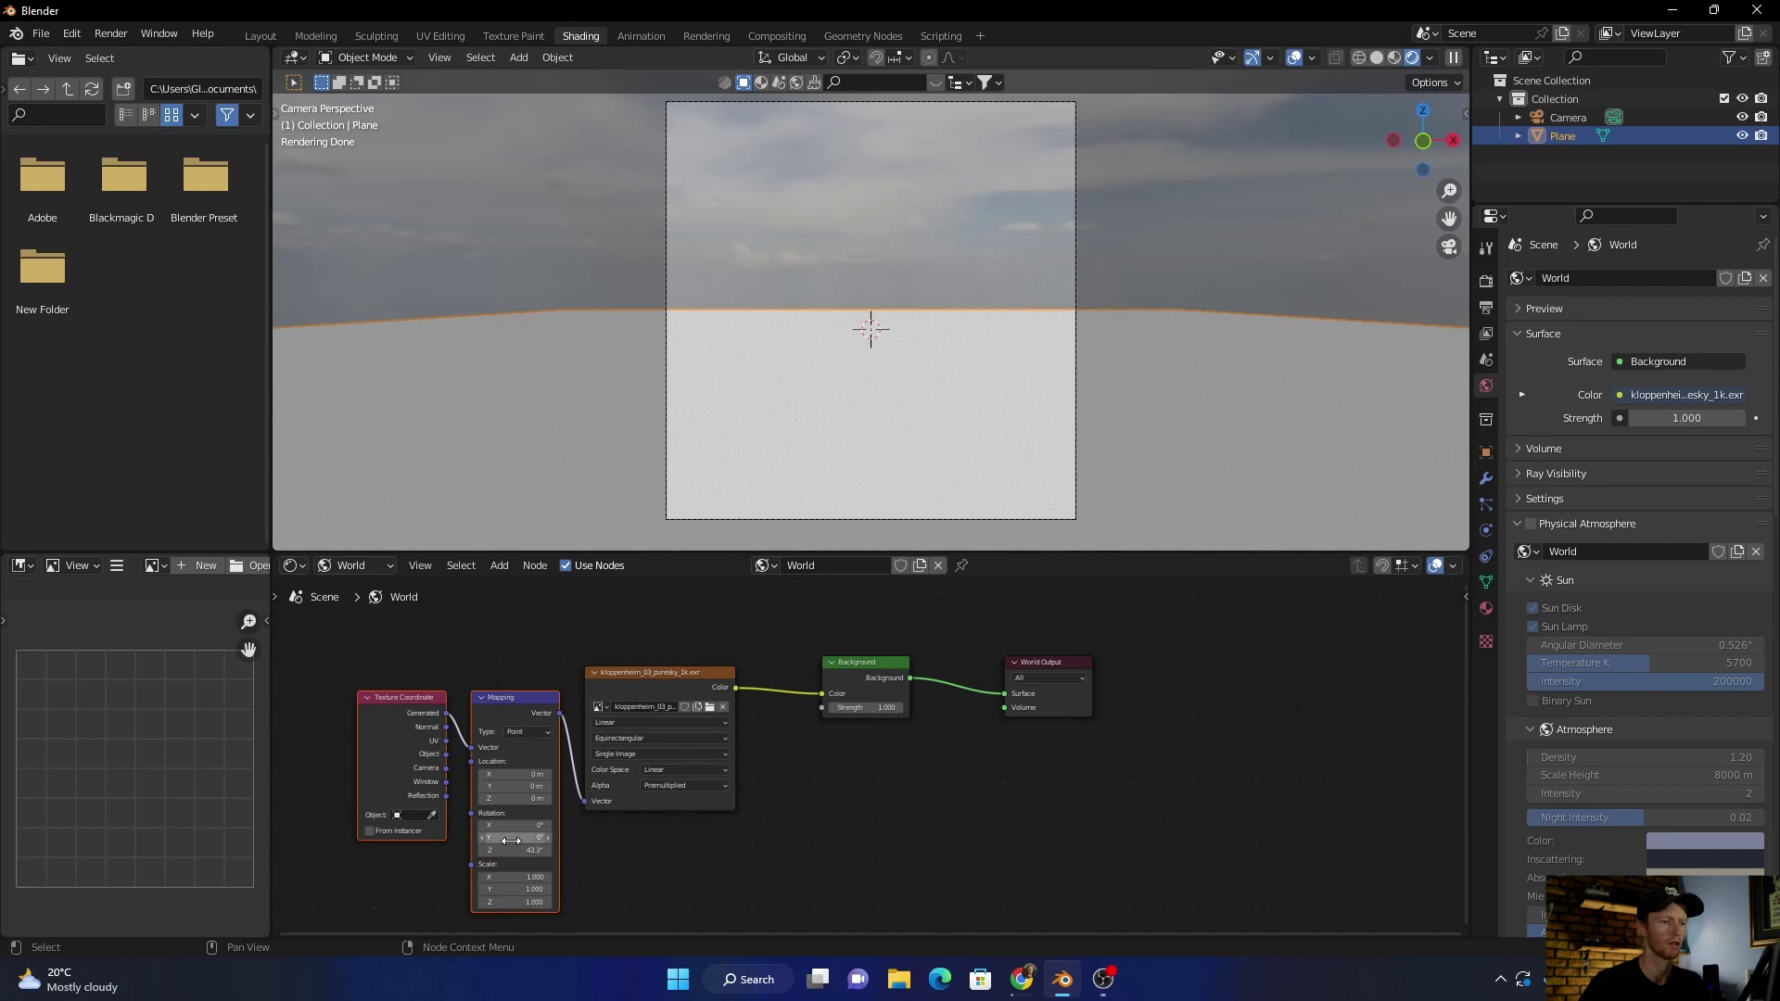
pyautogui.moveTo(509, 825); pyautogui.dragTo(514, 825)
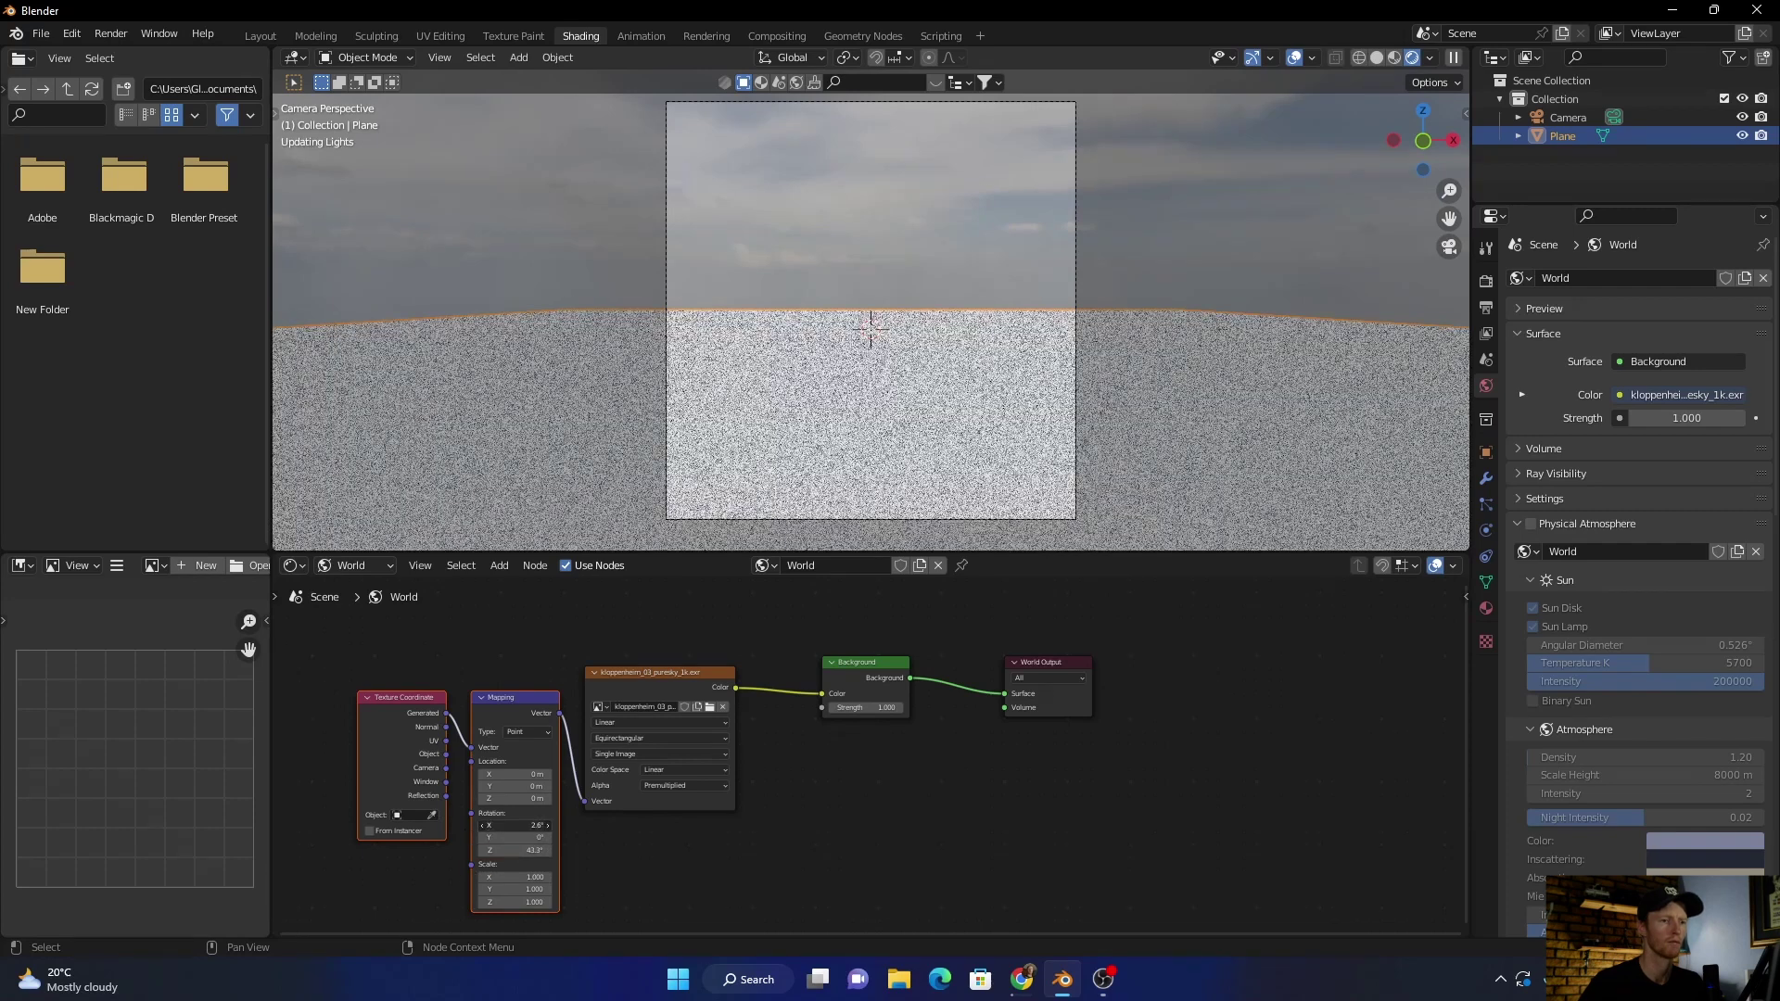
pyautogui.moveTo(515, 825)
pyautogui.mouseDown()
pyautogui.moveTo(533, 825)
pyautogui.moveTo(520, 837)
pyautogui.mouseUp()
pyautogui.click(524, 837)
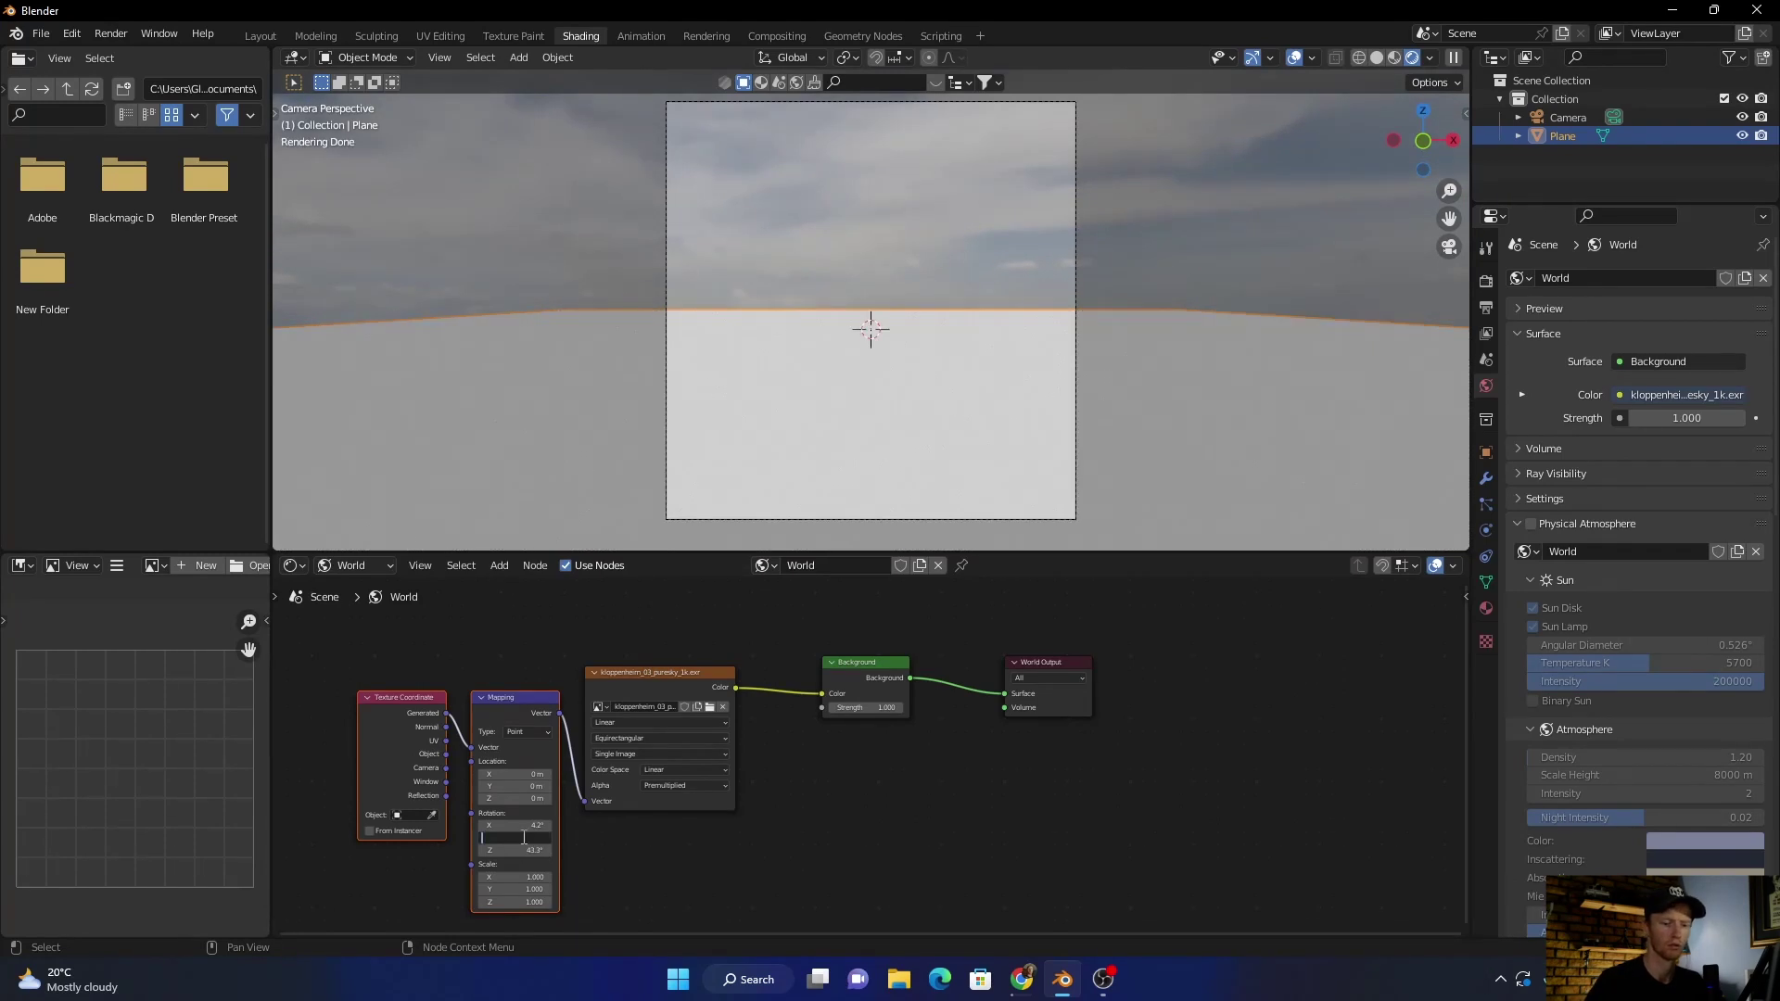
pyautogui.write('0')
pyautogui.press('Return')
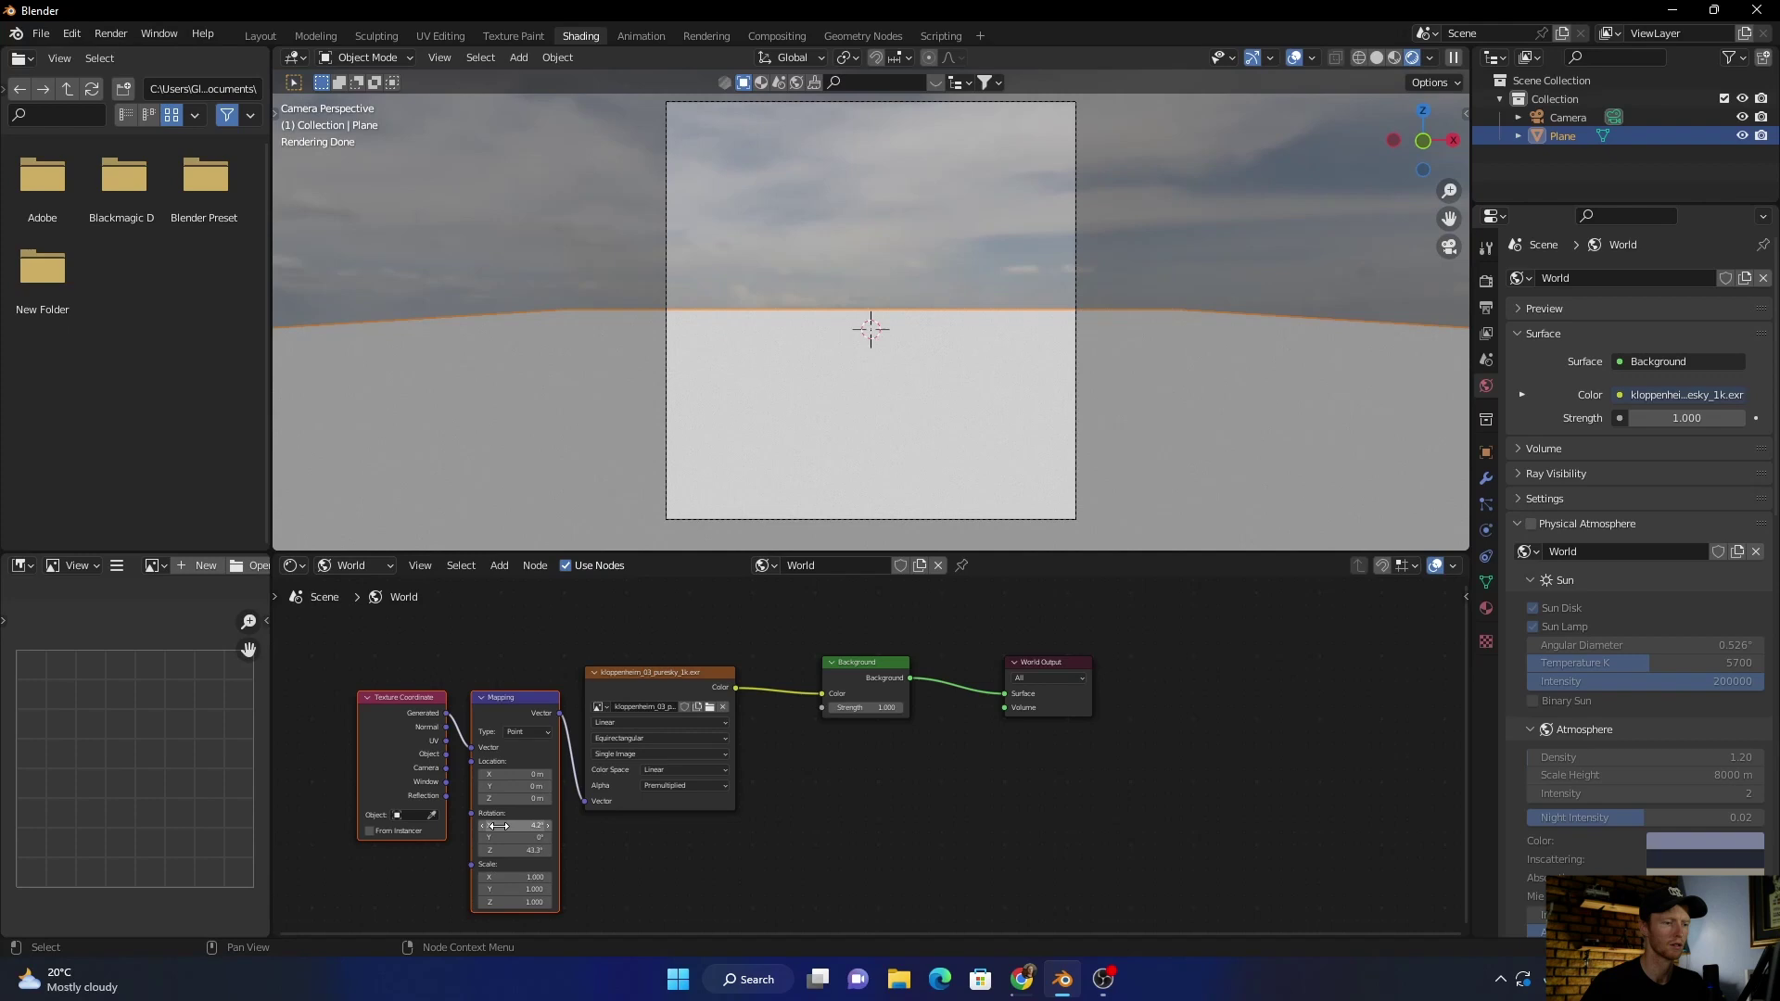